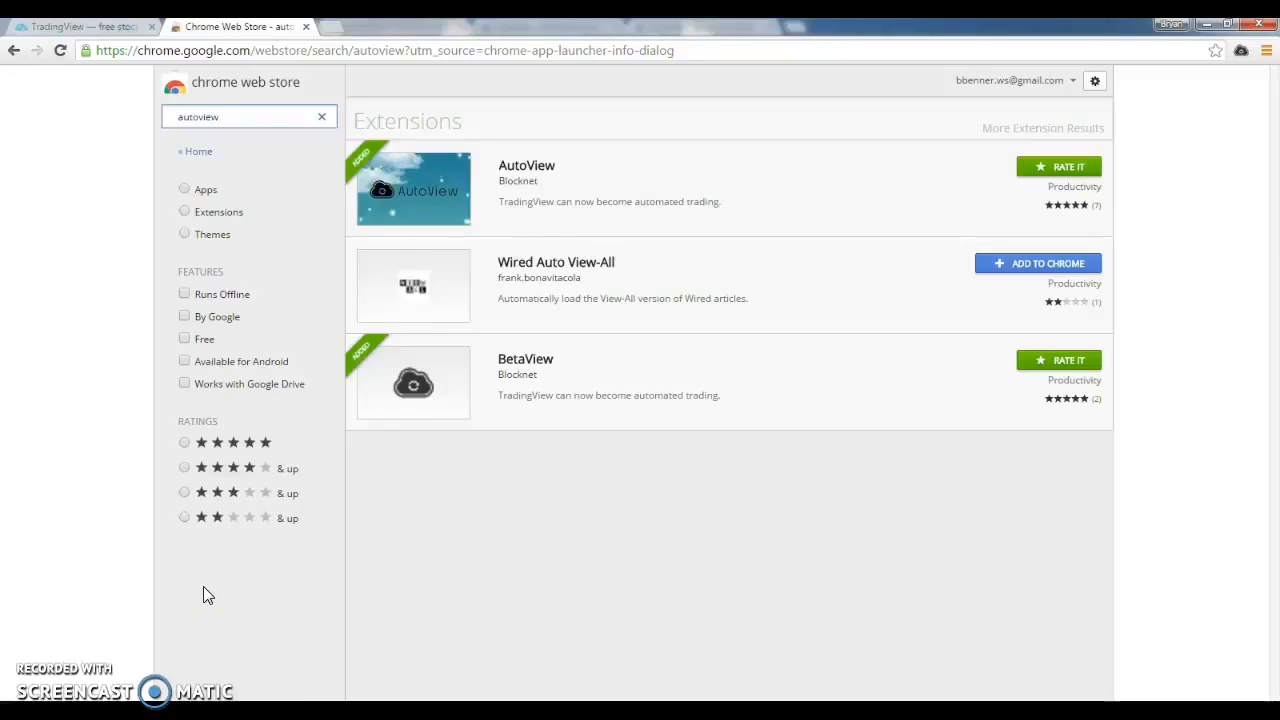
Open the AutoView extension's listing from the autoview search results in the Chrome Web Store
{"action": "left_click", "coordinate": [195, 549]}
{"action": "left_click", "coordinate": [770, 485]}
{"action": "left_click", "coordinate": [659, 464]}
{"action": "left_click", "coordinate": [240, 115]}
{"action": "left_click_drag", "start_coordinate": [240, 116], "coordinate": [140, 128]}
{"action": "left_click", "coordinate": [661, 221]}
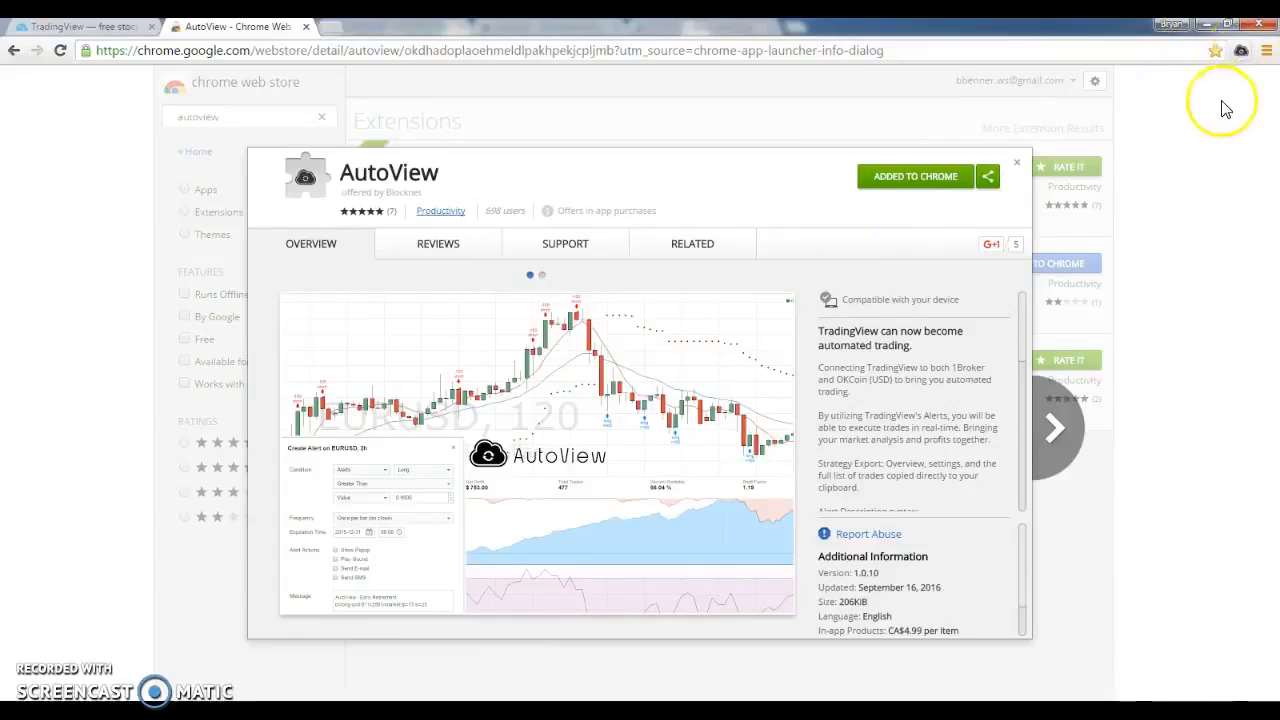
Open the settings page of the installed AutoView extension
{"action": "left_click", "coordinate": [1240, 52]}
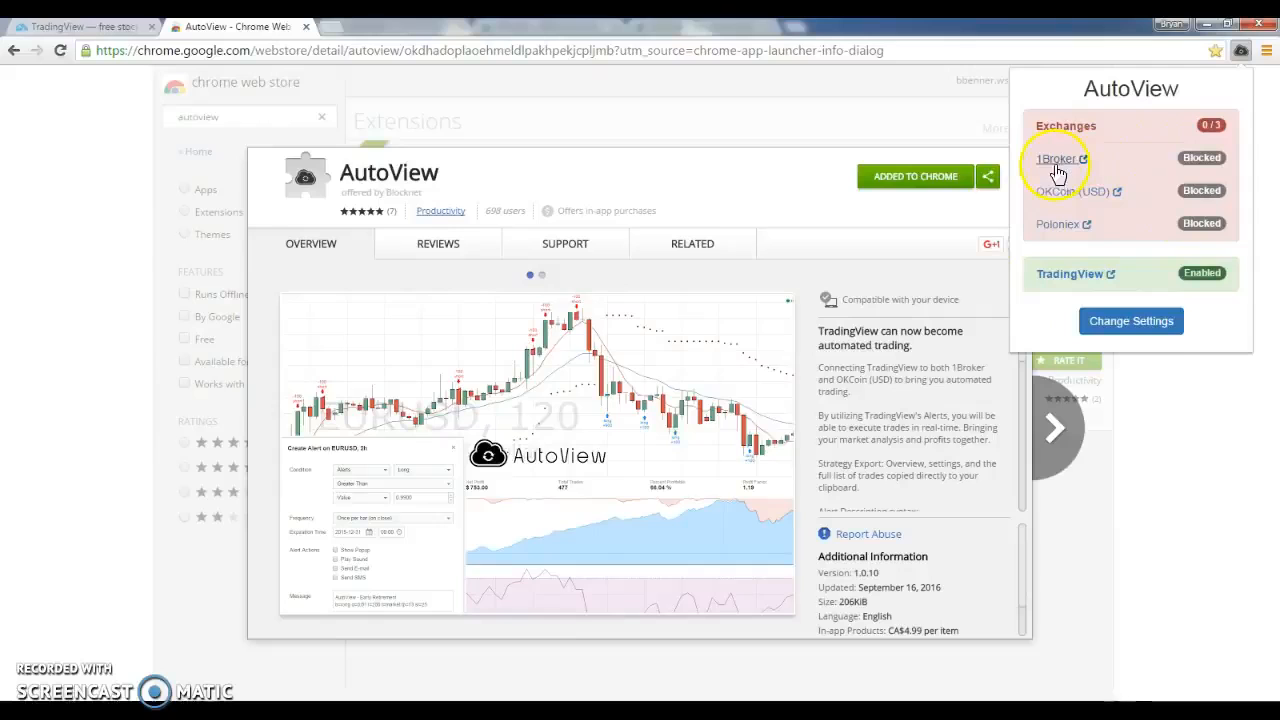
{"action": "left_click", "coordinate": [1131, 321]}
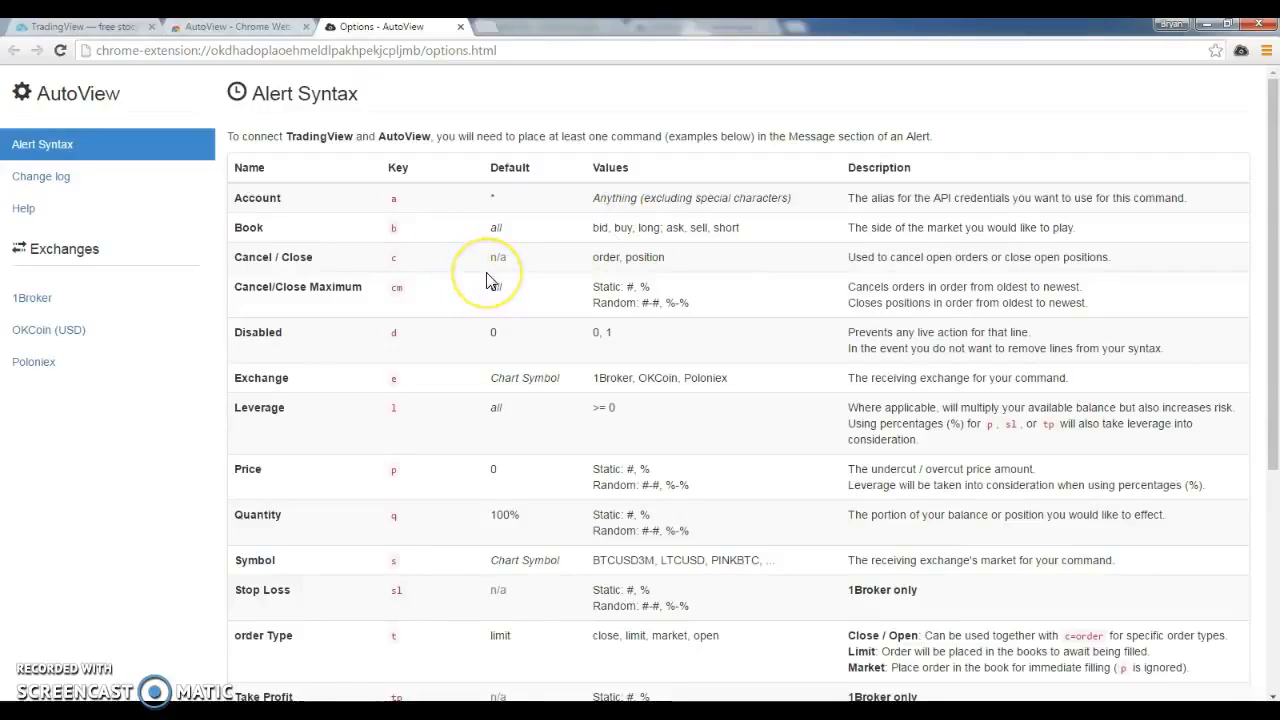
Look through AutoView's alert syntax table and its change log
{"action": "left_click", "coordinate": [366, 255]}
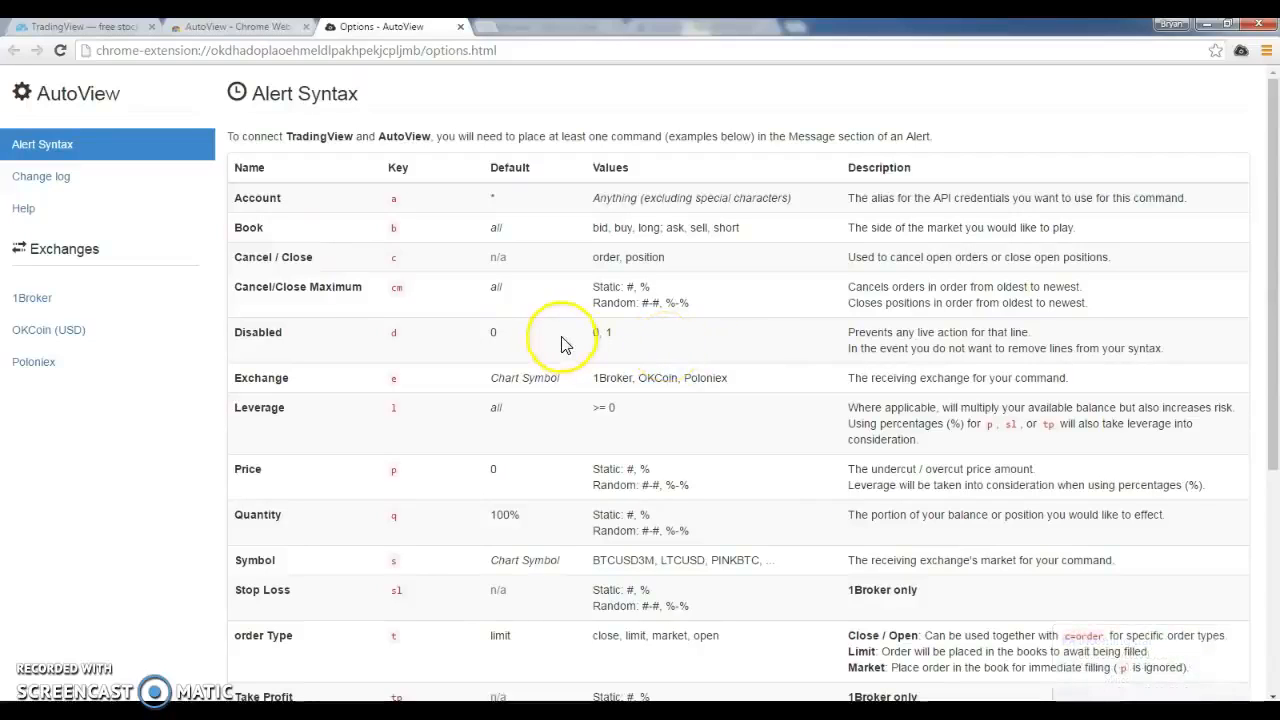
{"action": "scroll", "coordinate": [560, 343], "scroll_direction": "down", "scroll_amount": 4}
{"action": "scroll", "coordinate": [560, 343], "scroll_direction": "up", "scroll_amount": 4}
{"action": "left_click", "coordinate": [109, 180]}
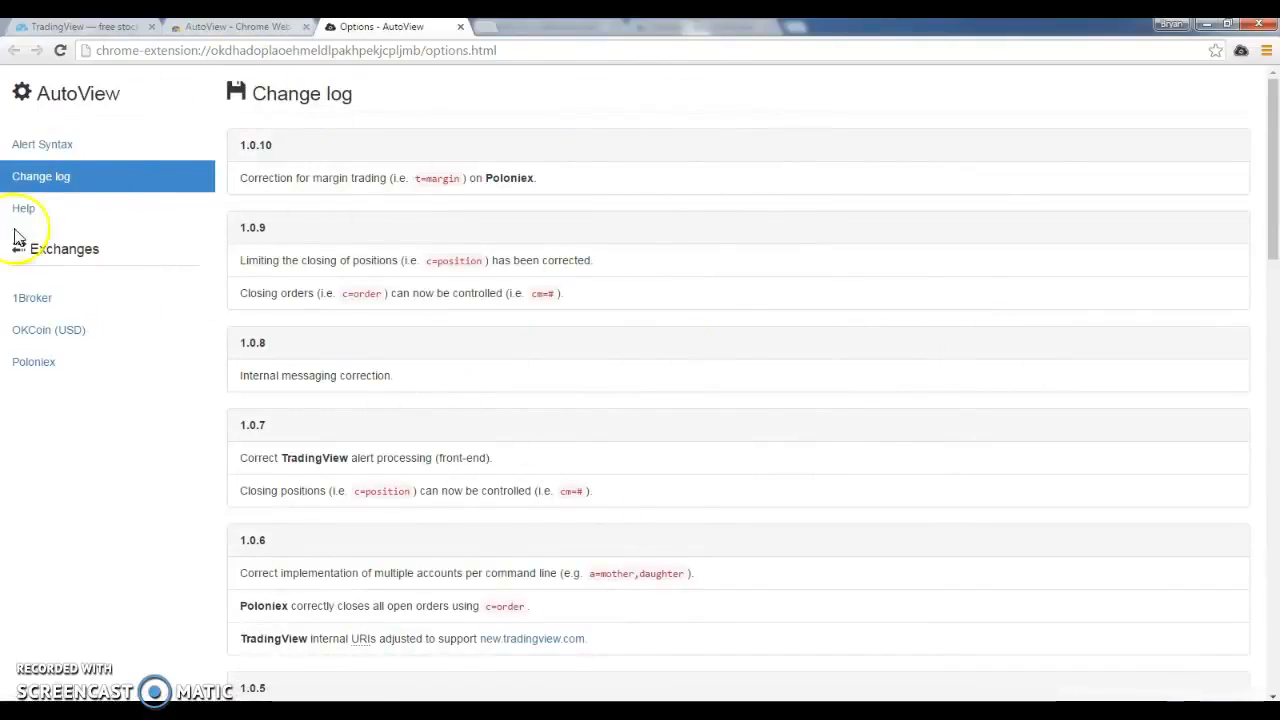
Grant AutoView permission to connect to the Poloniex exchange
{"action": "left_click", "coordinate": [49, 366]}
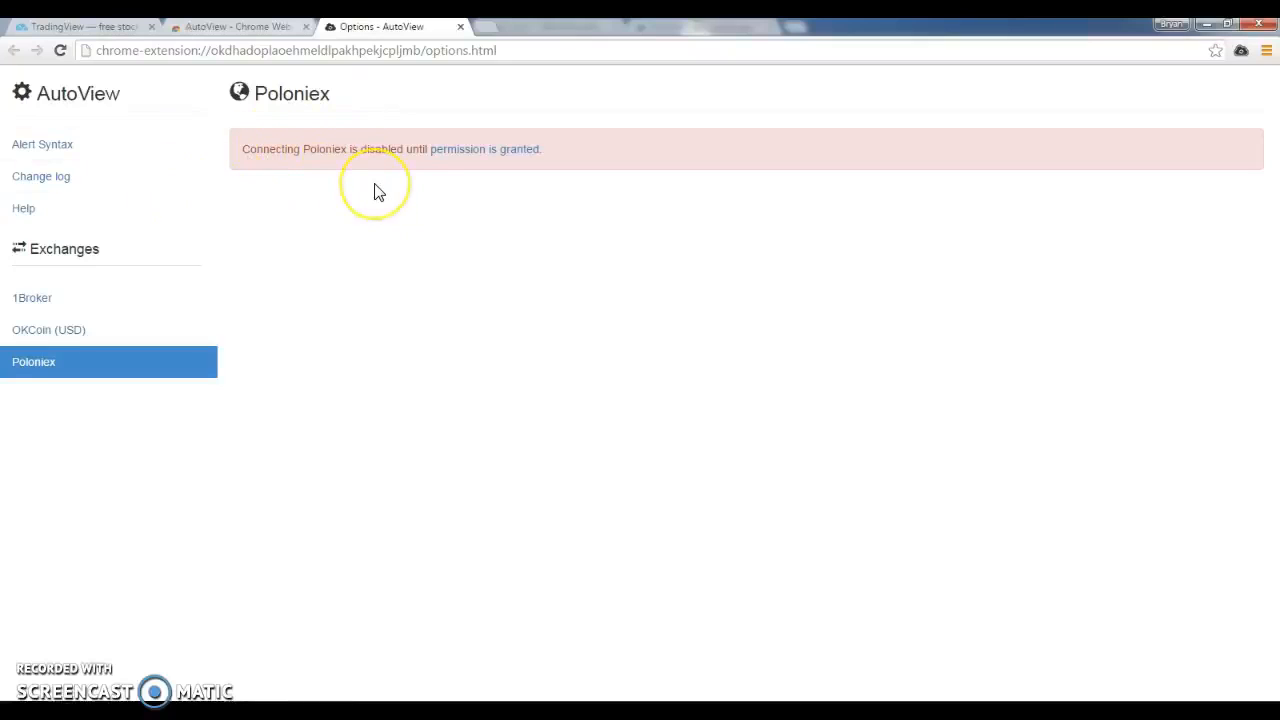
{"action": "left_click", "coordinate": [450, 151]}
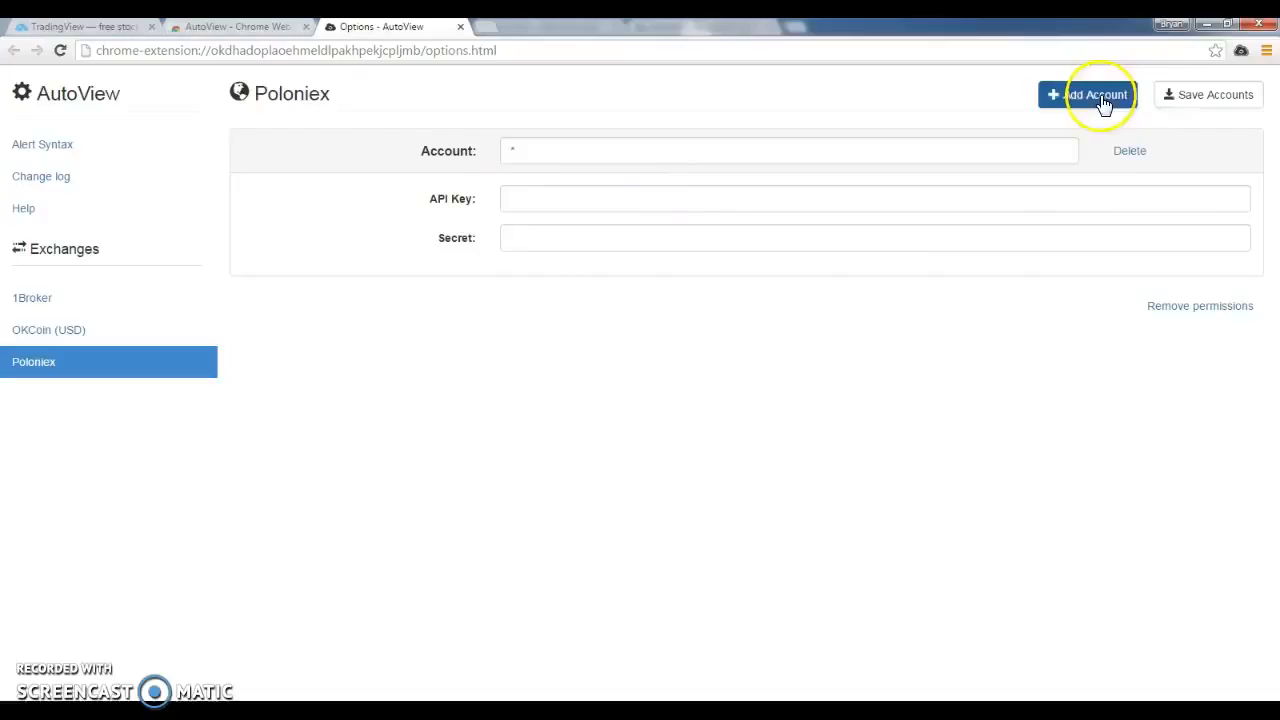
Name the Poloniex account Dad and enter placeholder values for its API Key and Secret
{"action": "left_click", "coordinate": [586, 149]}
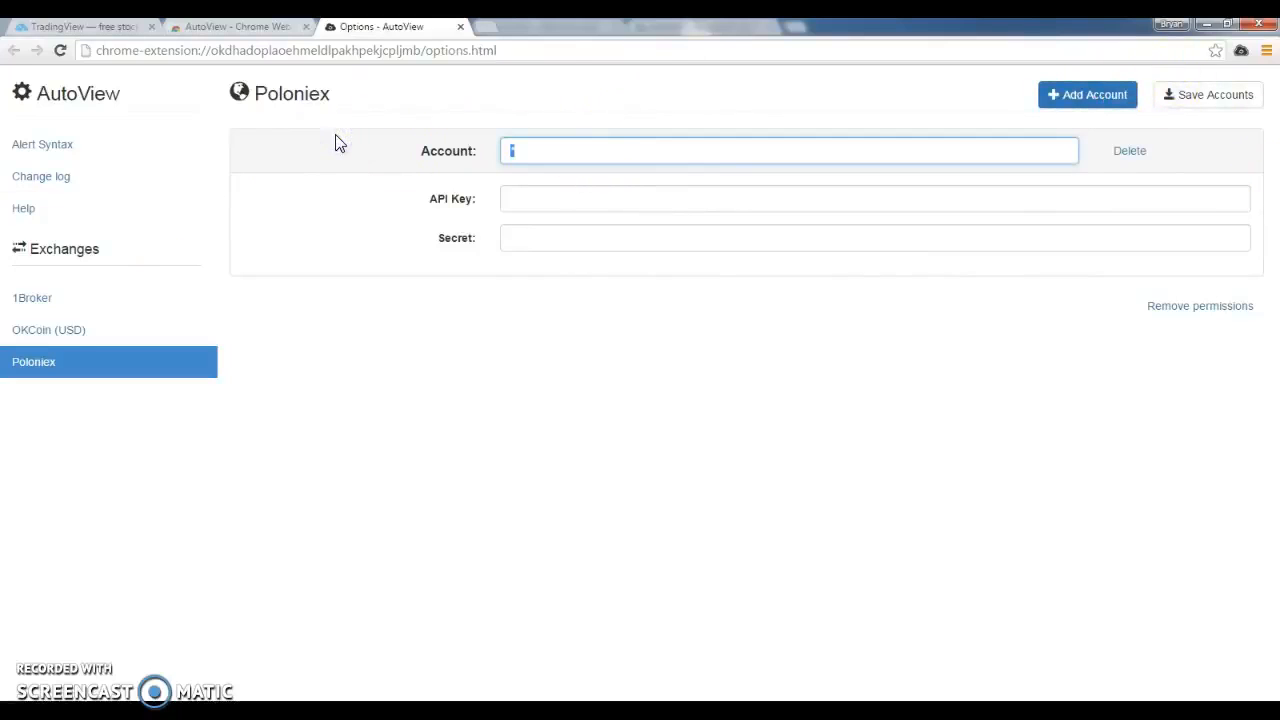
{"action": "type", "text": "Dad"}
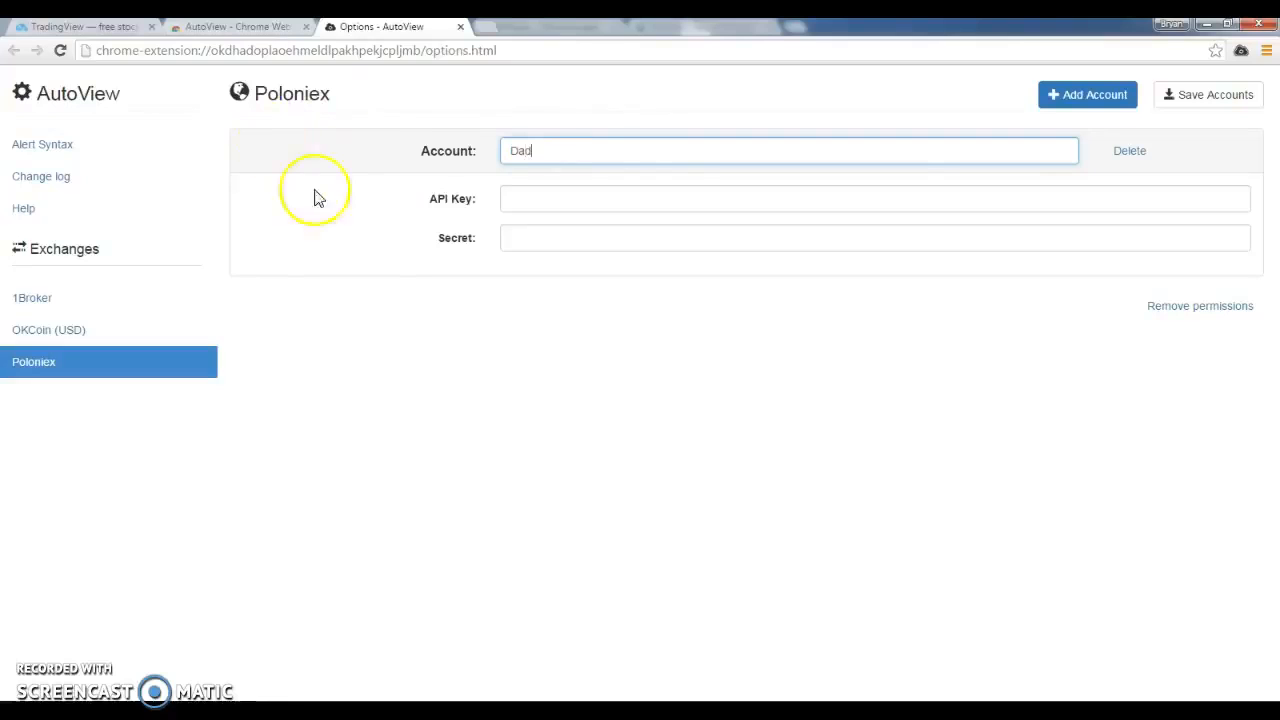
{"action": "left_click", "coordinate": [550, 160]}
{"action": "left_click", "coordinate": [499, 210]}
{"action": "left_click", "coordinate": [543, 197]}
{"action": "type", "text": "das"}
{"action": "left_click", "coordinate": [520, 229]}
{"action": "type", "text": "das"}
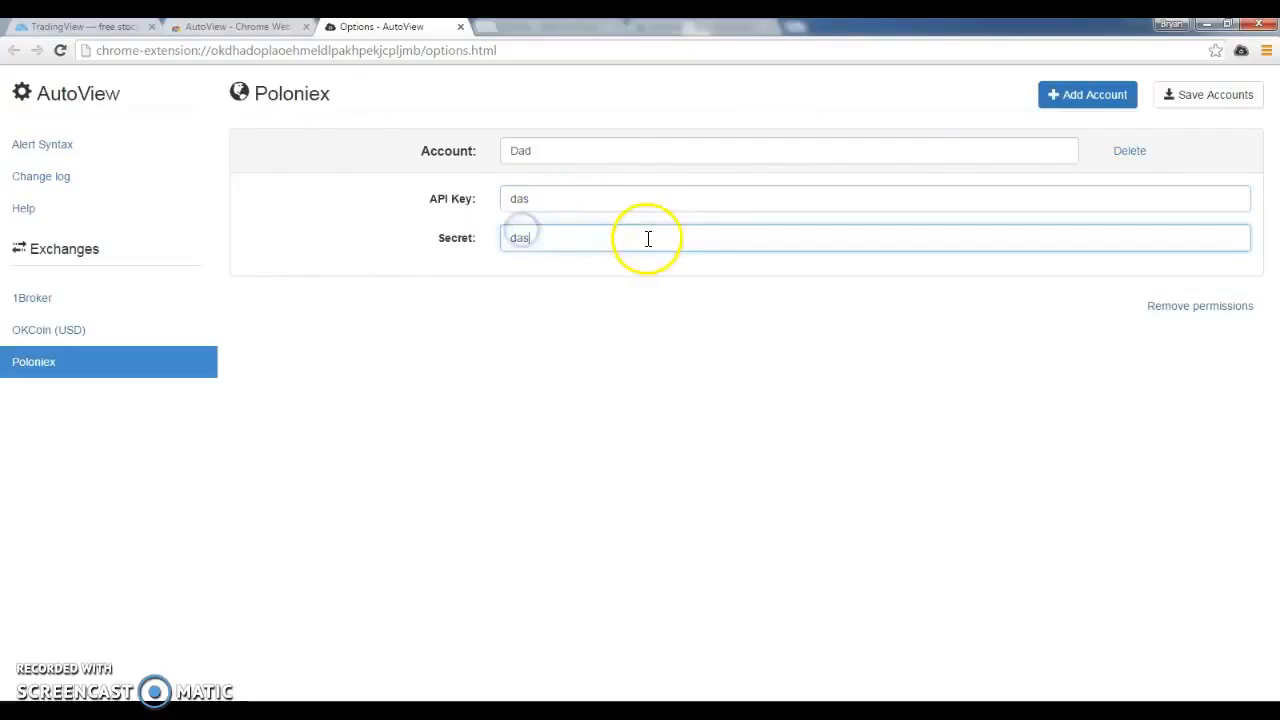
{"action": "key", "text": "BackSpace"}
{"action": "type", "text": "d"}
{"action": "left_click", "coordinate": [582, 202]}
{"action": "key", "text": "BackSpace"}
{"action": "type", "text": "d"}
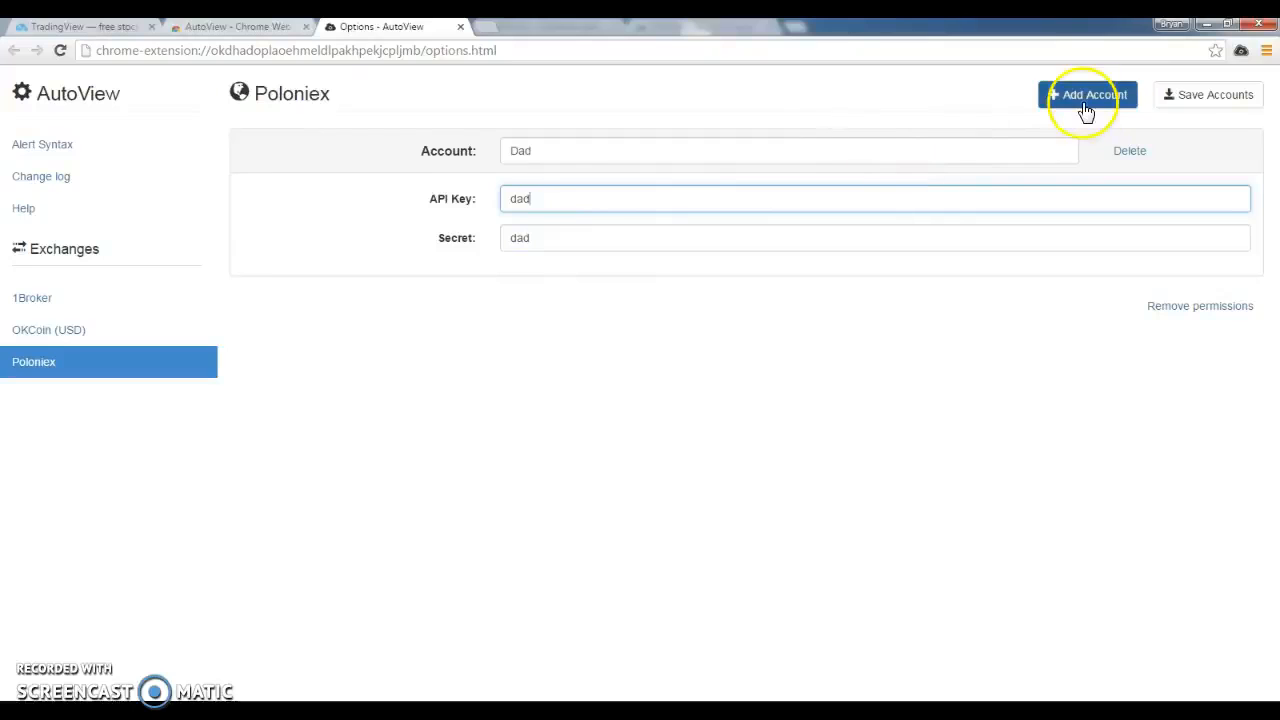
Add a second Poloniex account named mom
{"action": "left_click", "coordinate": [1165, 94]}
{"action": "left_click", "coordinate": [1073, 95]}
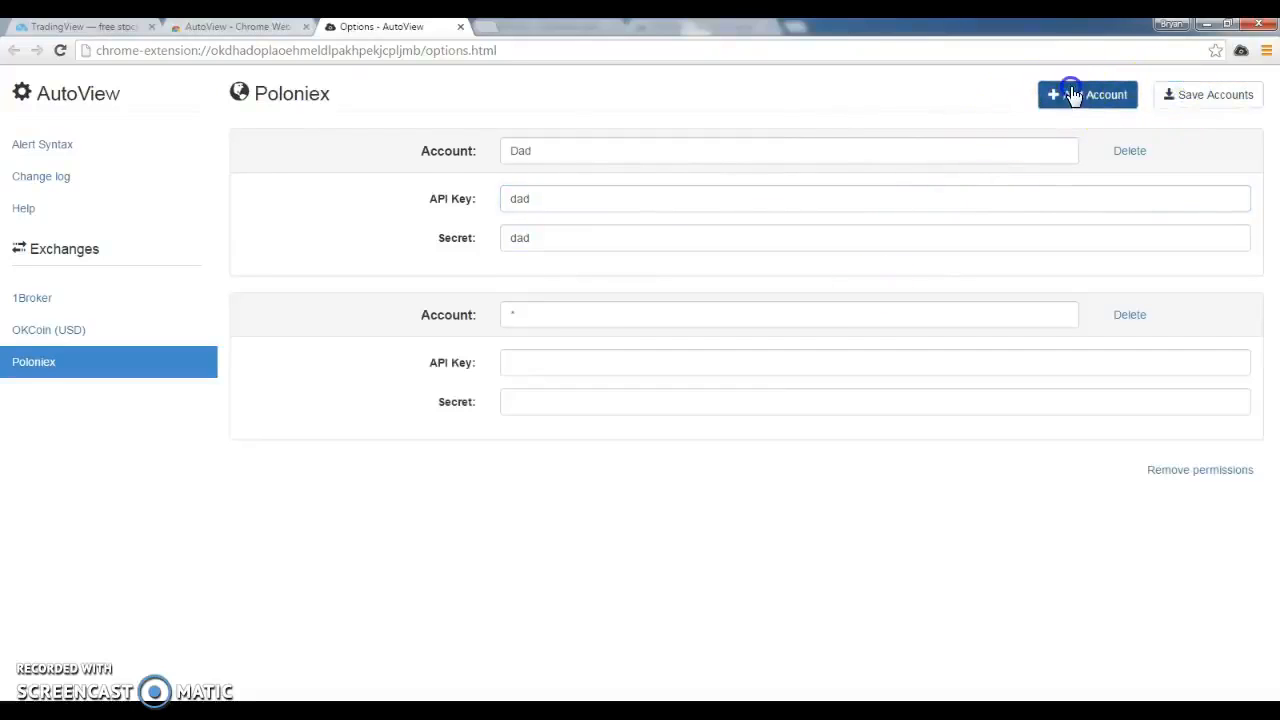
{"action": "left_click", "coordinate": [566, 310]}
{"action": "type", "text": "mom"}
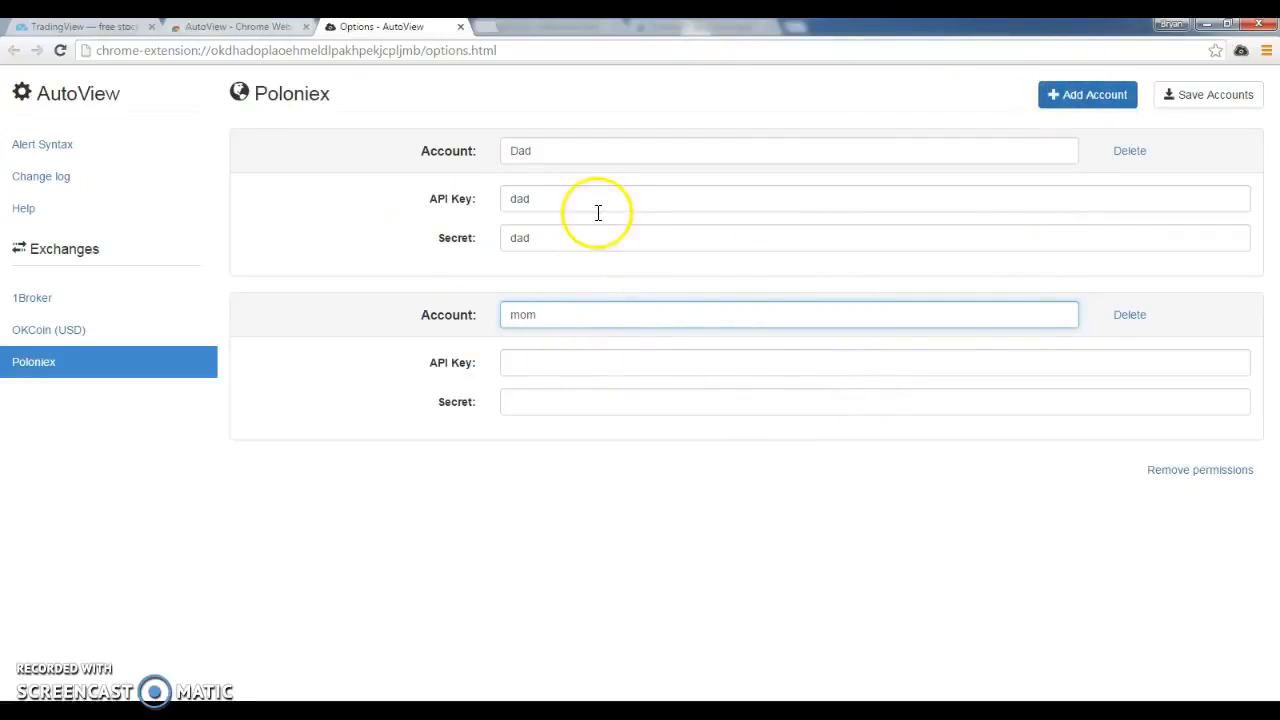
Examine the Account key in the alert syntax table
{"action": "left_click", "coordinate": [72, 145]}
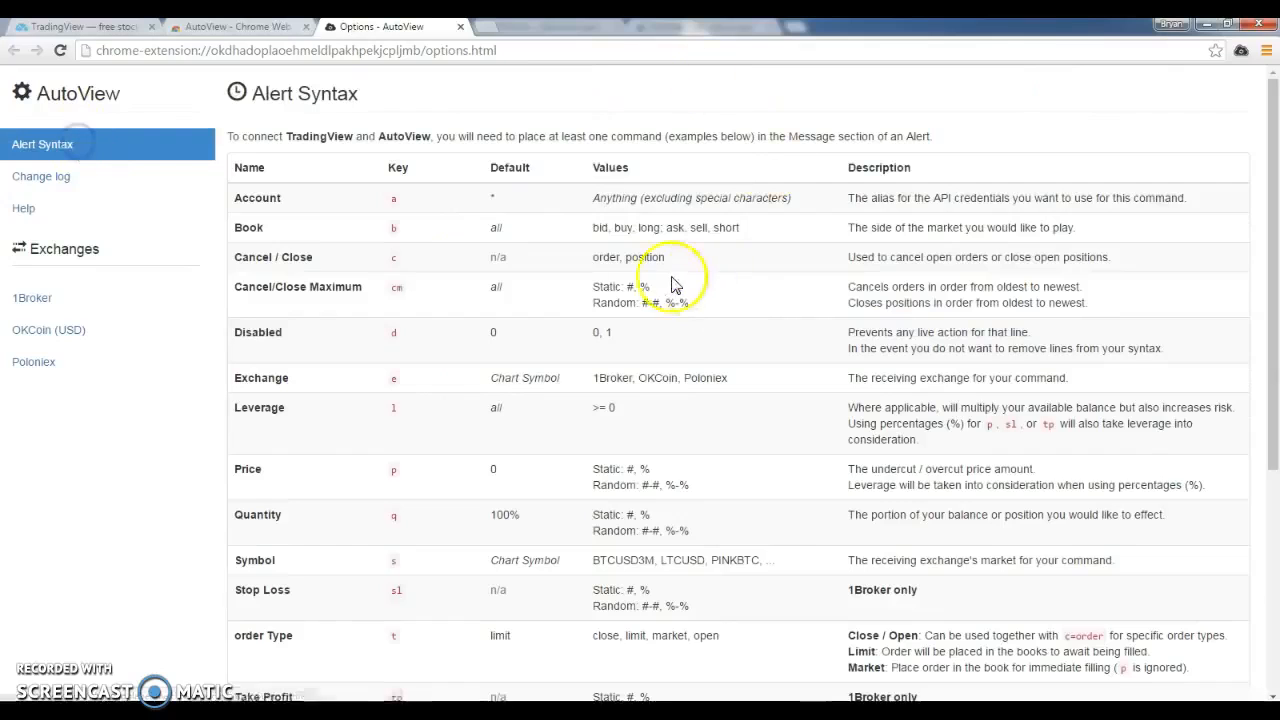
{"action": "scroll", "coordinate": [285, 210], "scroll_direction": "down", "scroll_amount": 1}
{"action": "double_click", "coordinate": [393, 192]}
Write the sample account command a=dad after the options page address and remove it again
{"action": "left_click", "coordinate": [580, 43]}
{"action": "left_click", "coordinate": [615, 49]}
{"action": "type", "text": "a=dad"}
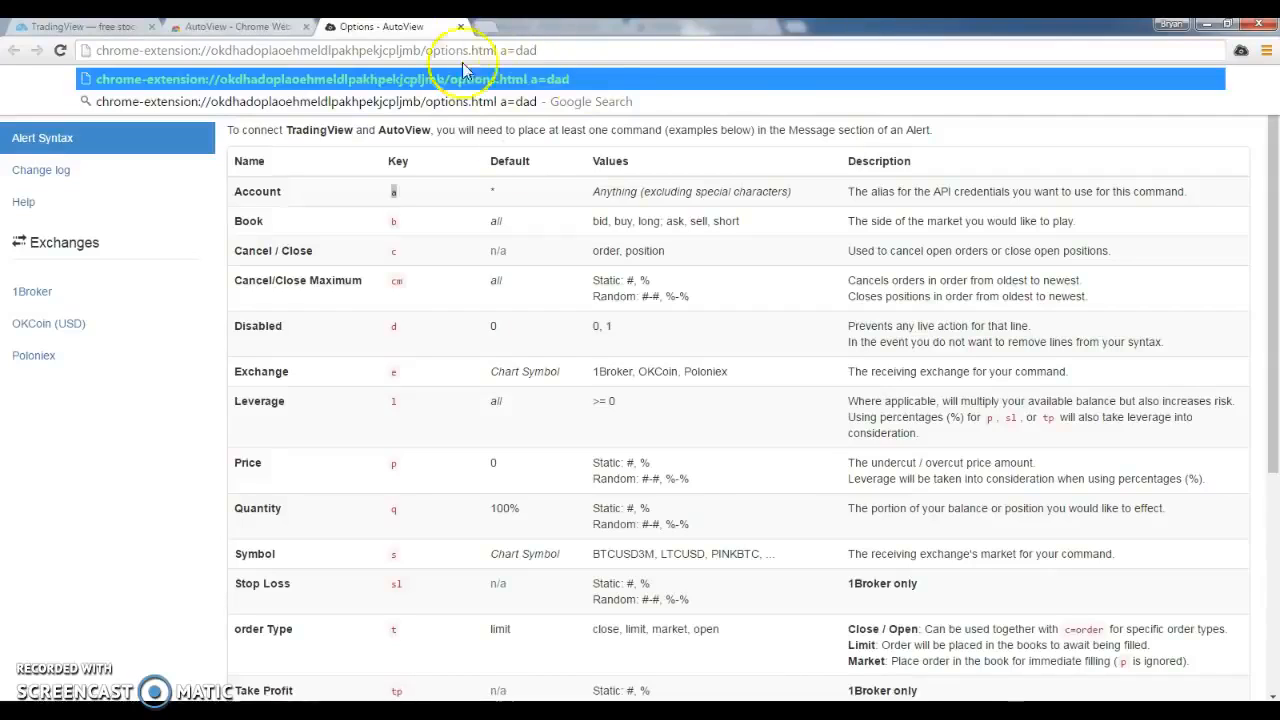
{"action": "left_click_drag", "start_coordinate": [549, 50], "coordinate": [501, 54]}
{"action": "key", "text": "BackSpace"}
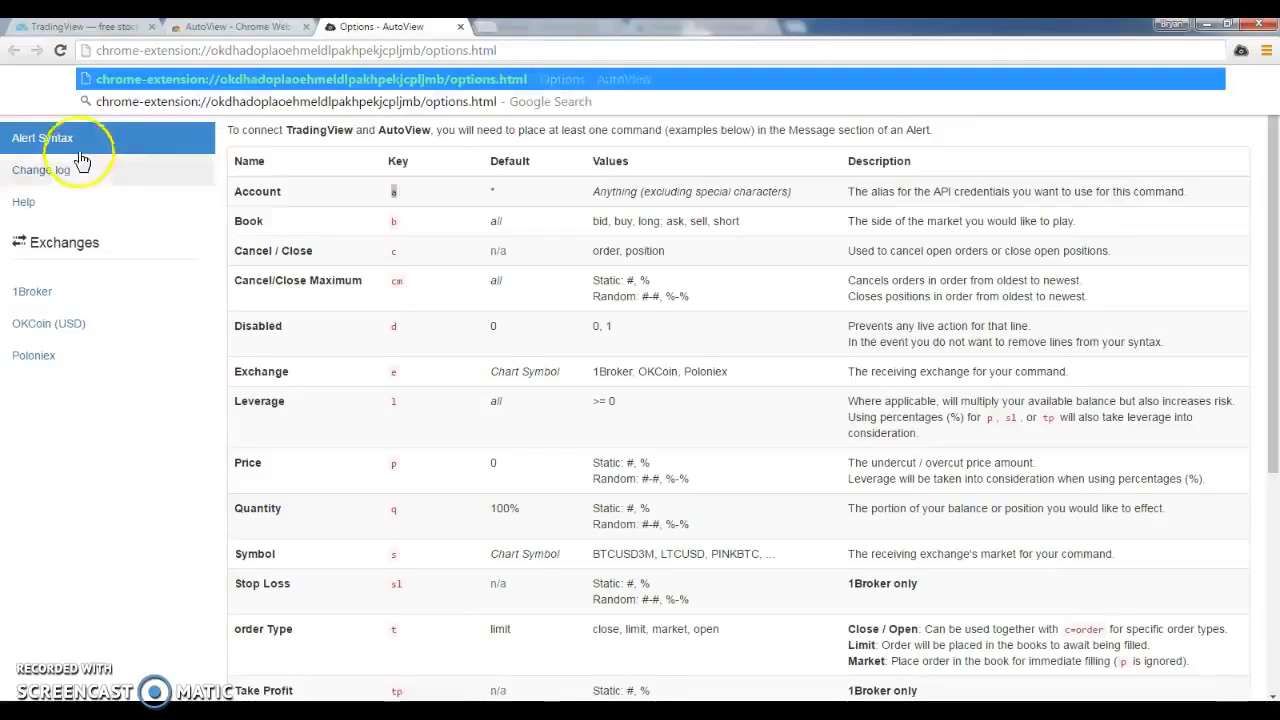
{"action": "key", "text": "Return"}
Delete the Poloniex account mom and reset the remaining account to the alias * with empty API Key and Secret
{"action": "left_click", "coordinate": [83, 362]}
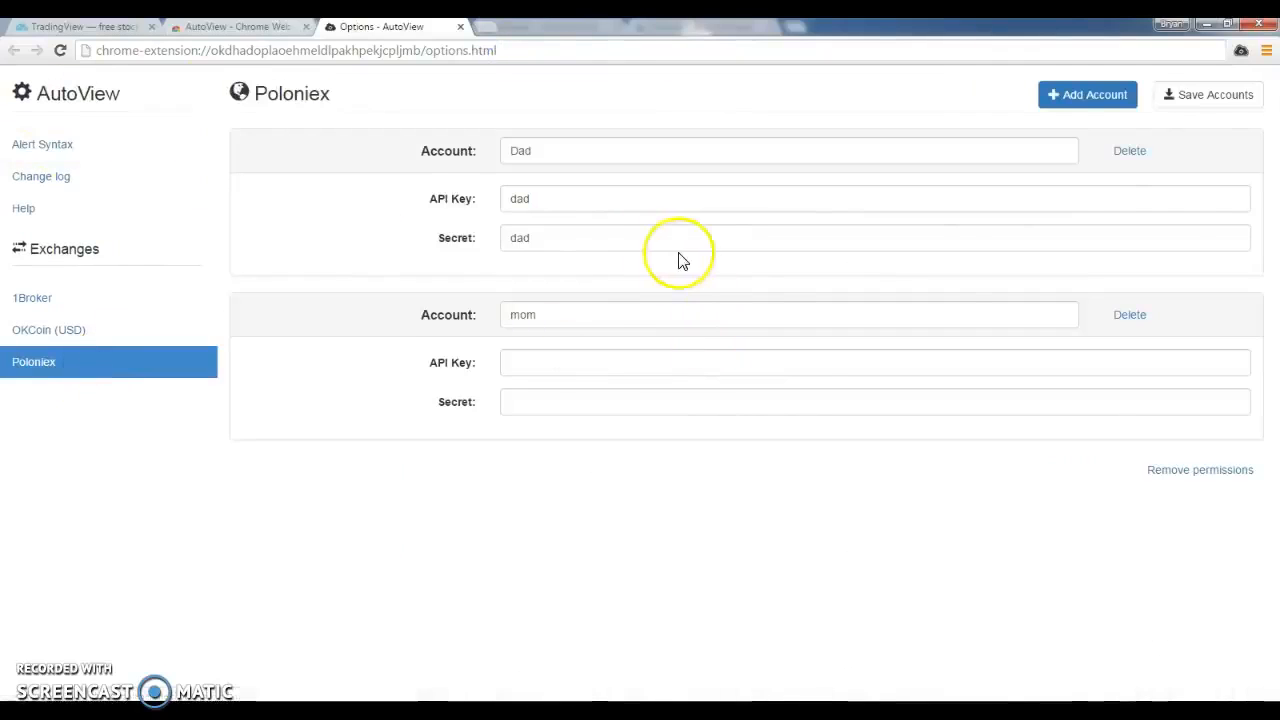
{"action": "left_click", "coordinate": [1129, 314]}
{"action": "left_click_drag", "start_coordinate": [570, 151], "coordinate": [272, 143]}
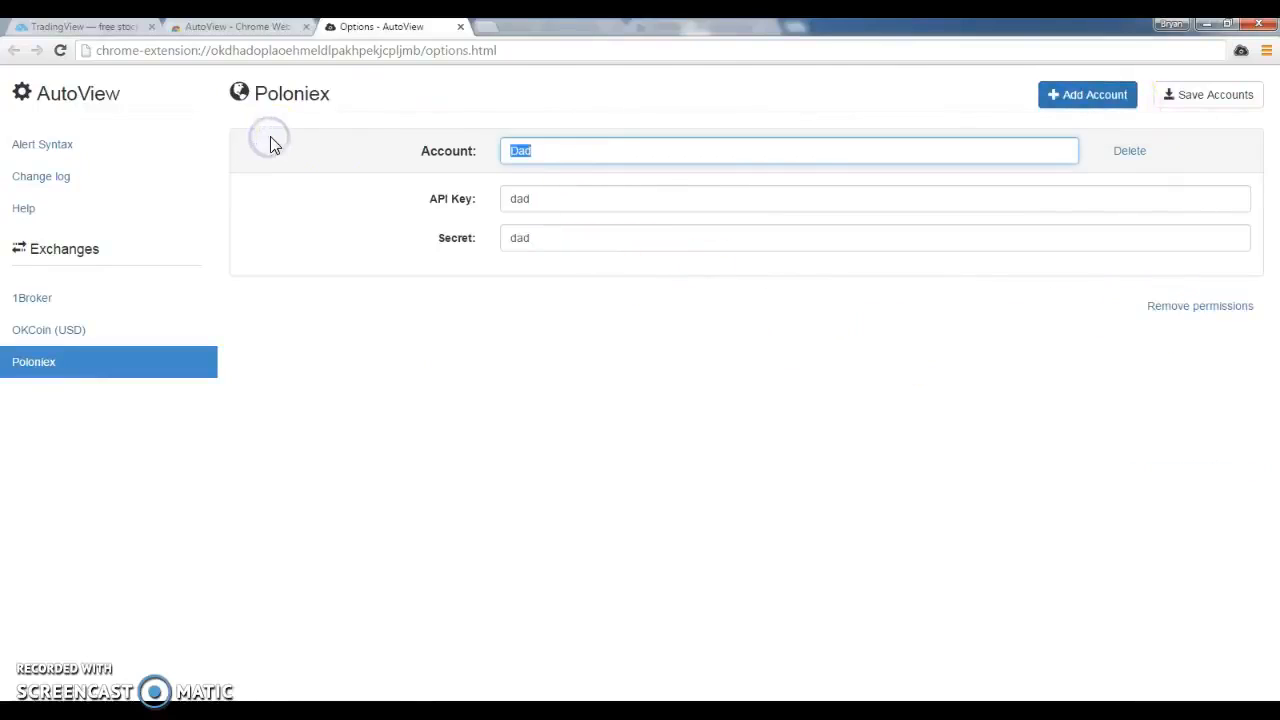
{"action": "type", "text": "1"}
{"action": "left_click_drag", "start_coordinate": [545, 199], "coordinate": [392, 200]}
{"action": "left_click_drag", "start_coordinate": [551, 234], "coordinate": [374, 236]}
{"action": "key", "text": "BackSpace"}
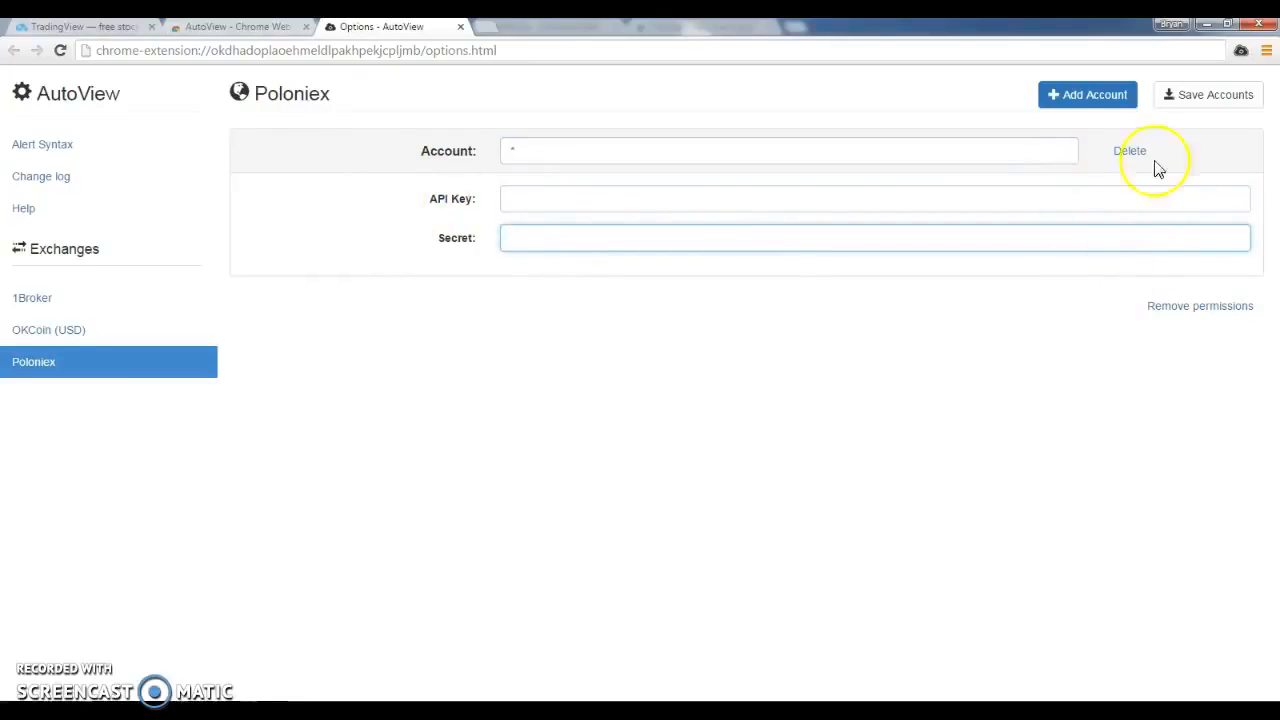
Try to save the Poloniex account without an API Key
{"action": "left_click", "coordinate": [1215, 97]}
{"action": "left_click_drag", "start_coordinate": [242, 149], "coordinate": [677, 147]}
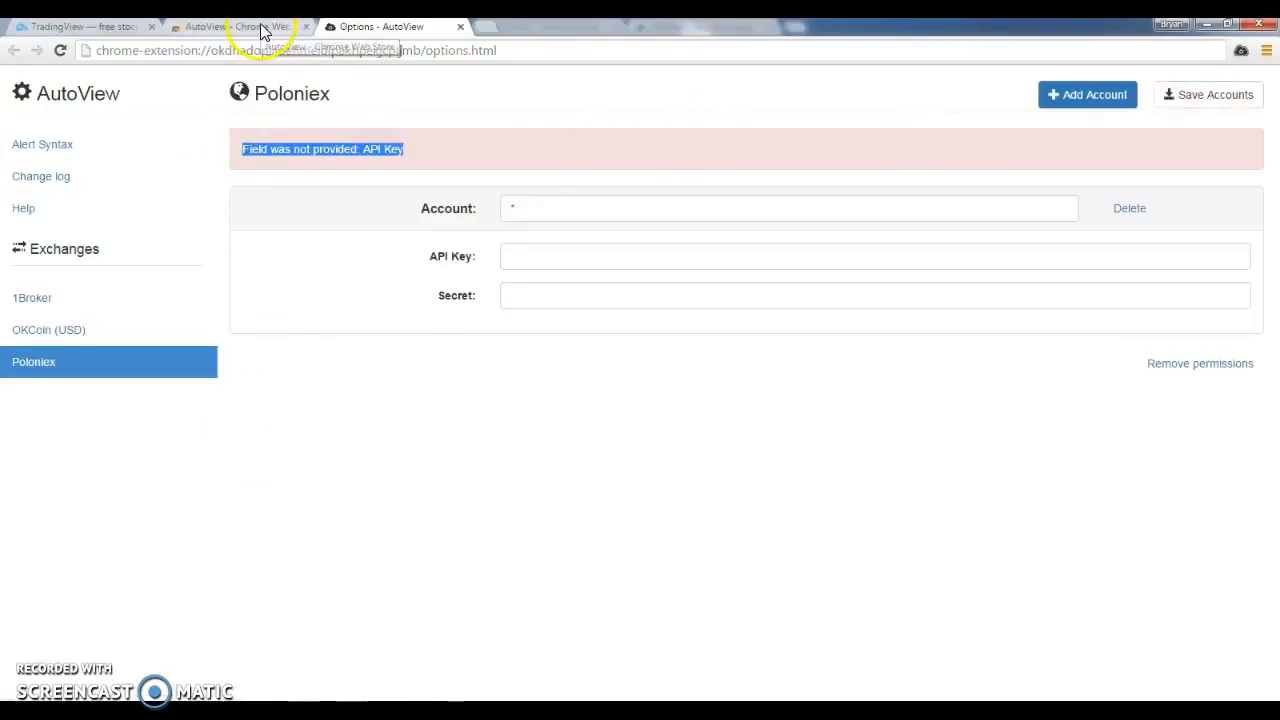
Switch to TradingView and open the Poloniex PINKBTC chart in a new unnamed layout
{"action": "left_click", "coordinate": [86, 30]}
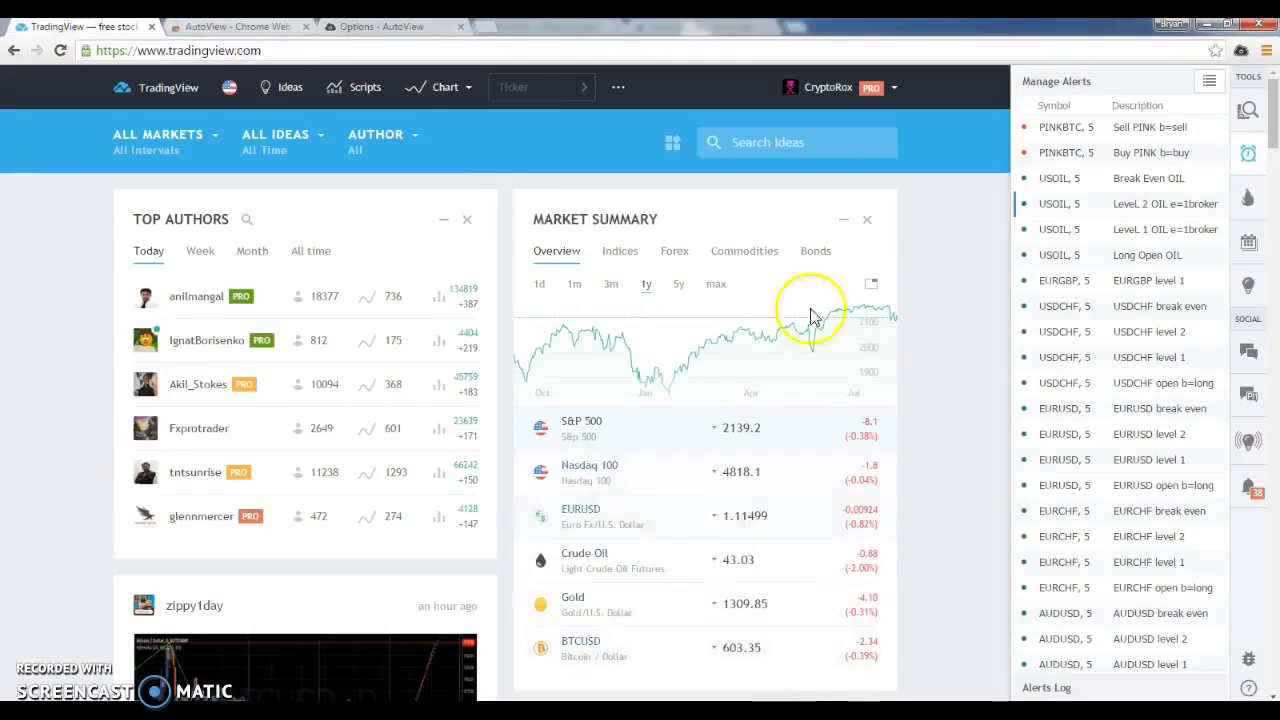
{"action": "left_click", "coordinate": [531, 98]}
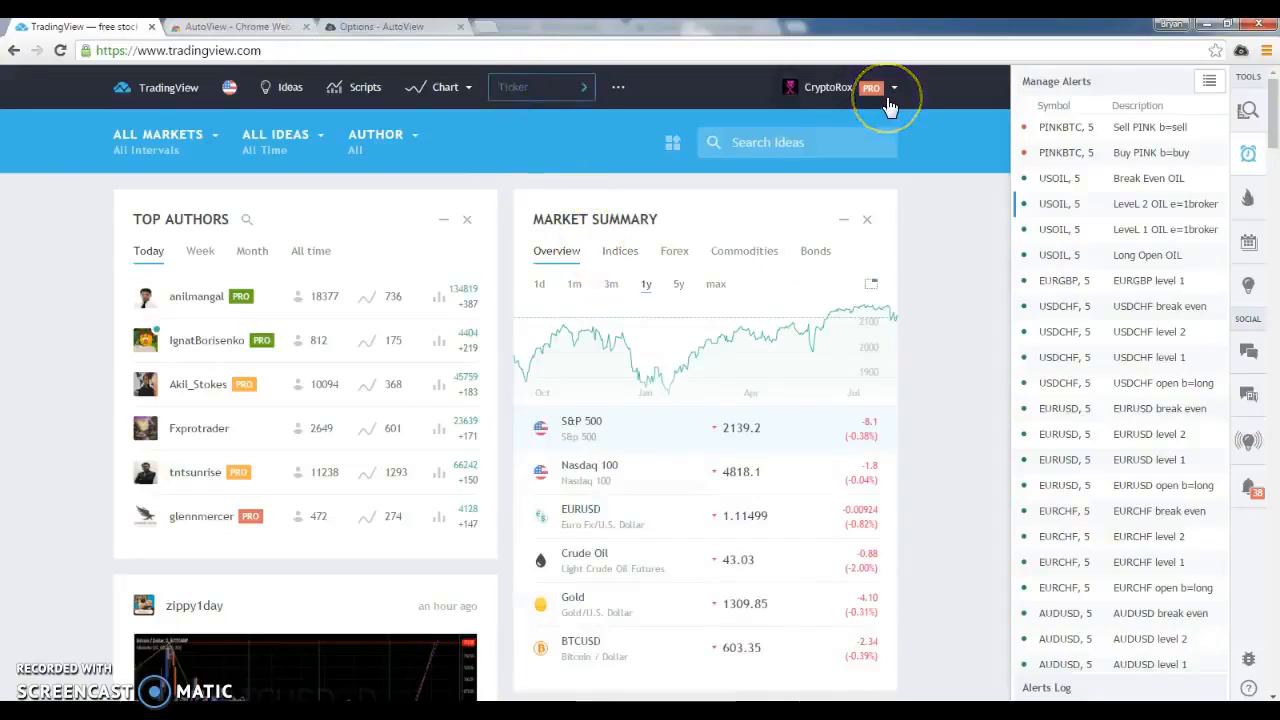
{"action": "type", "text": "PINK"}
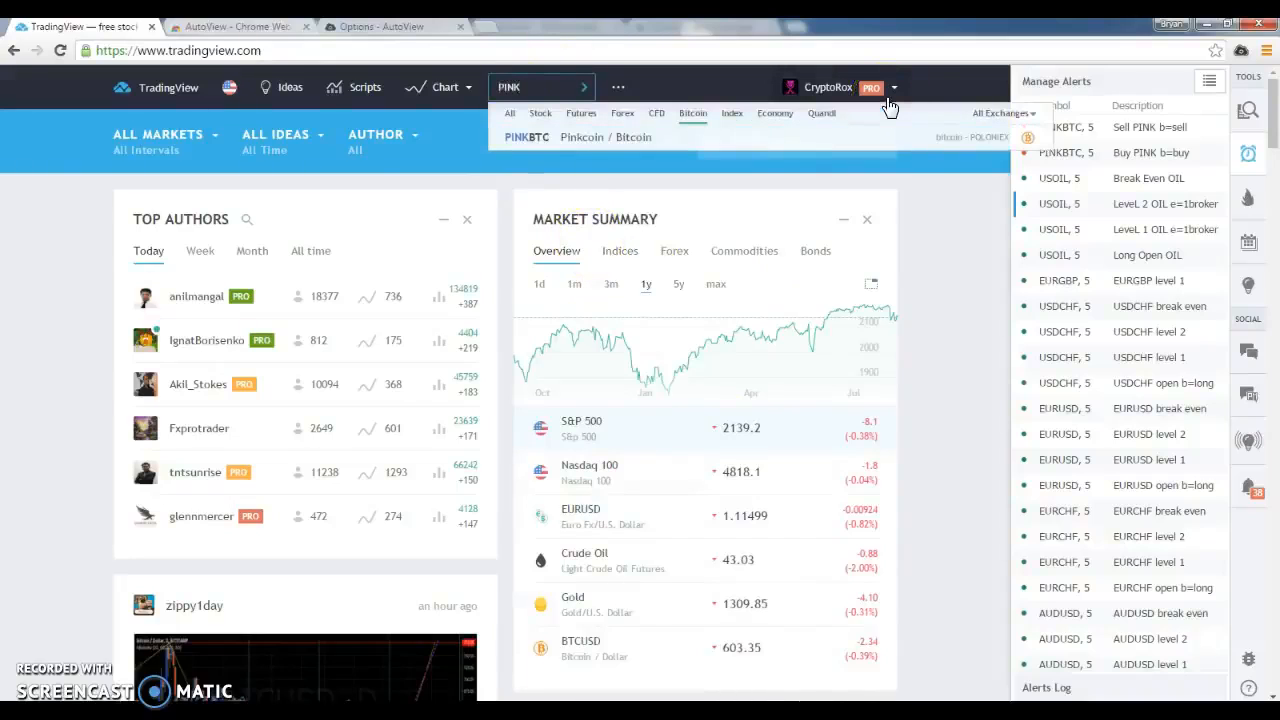
{"action": "left_click", "coordinate": [612, 137]}
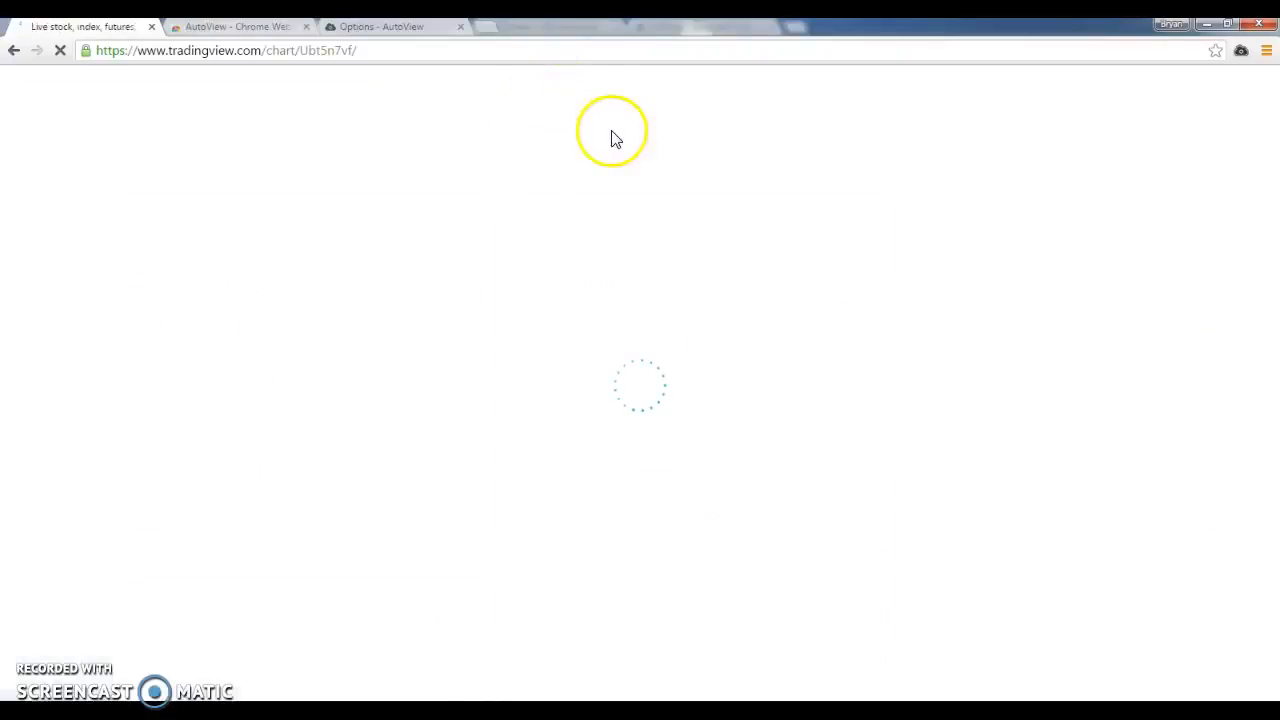
{"action": "left_click", "coordinate": [1012, 82]}
{"action": "left_click", "coordinate": [988, 182]}
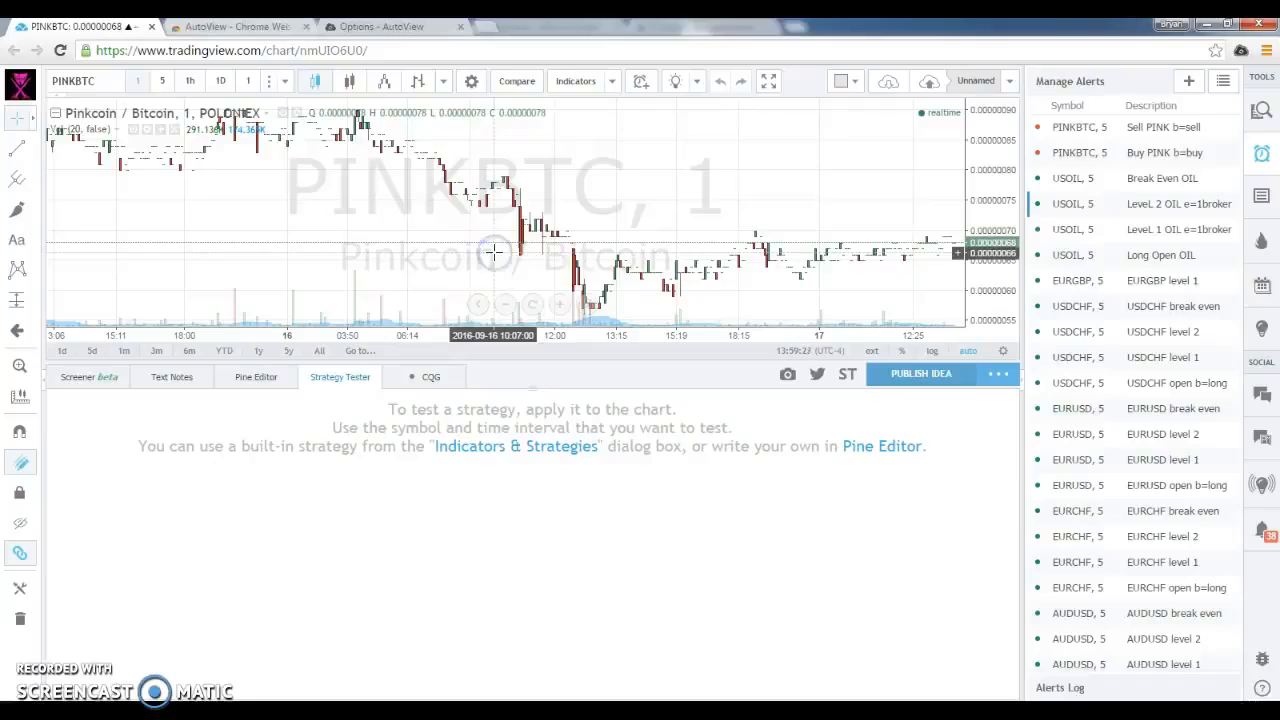
Open the Pine Editor below the PINKBTC chart and switch the chart interval to 5 minutes and back to 1 minute
{"action": "left_click", "coordinate": [244, 378]}
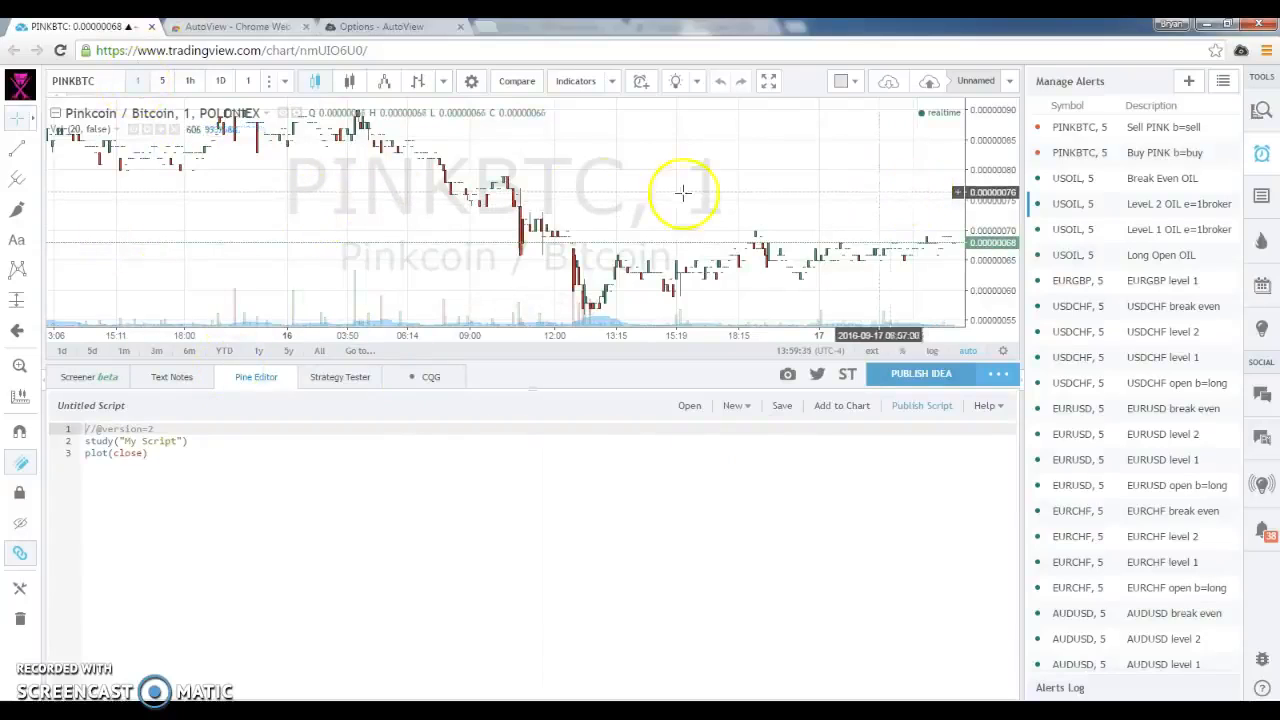
{"action": "left_click", "coordinate": [162, 81]}
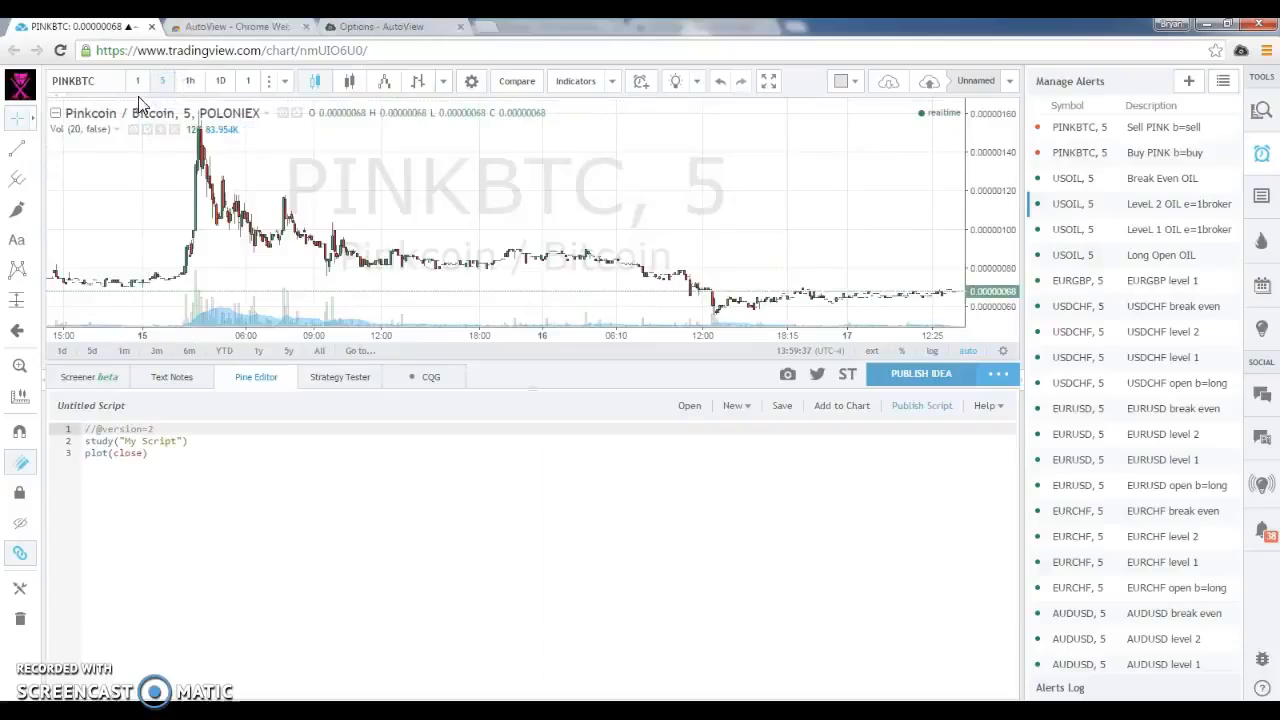
{"action": "left_click", "coordinate": [137, 82]}
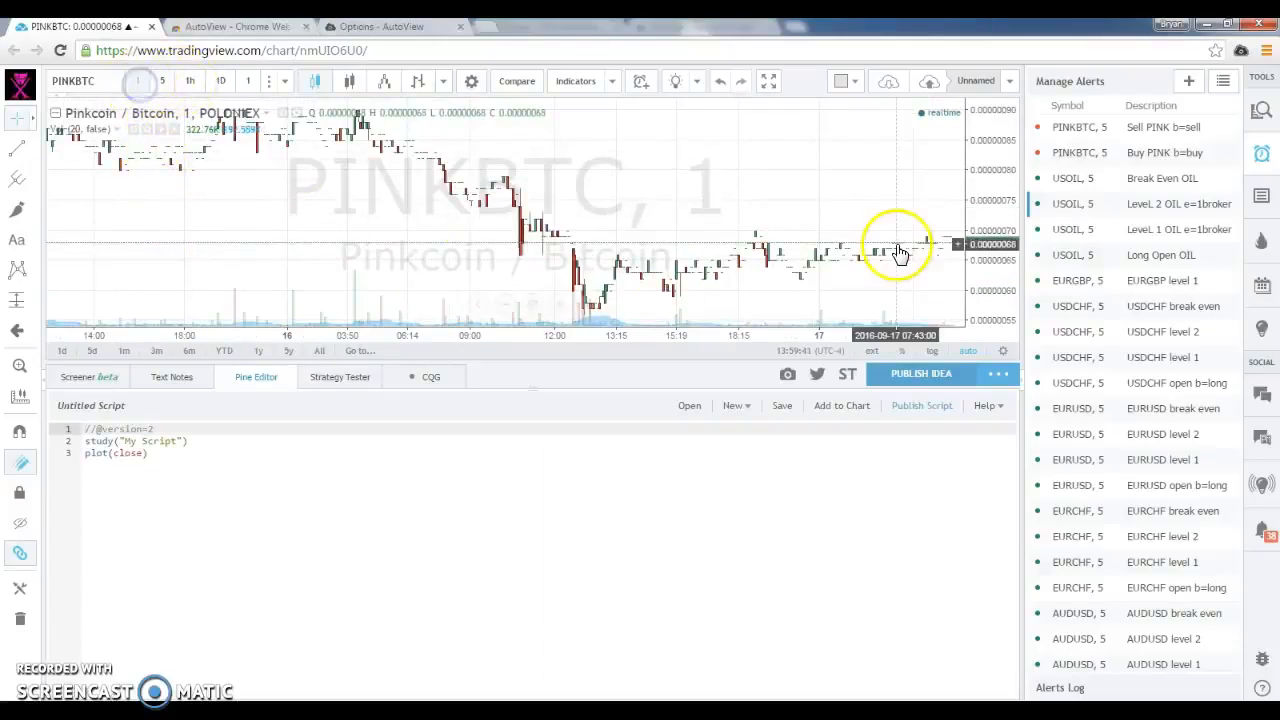
Hide the alerts list to widen the PINKBTC chart and script editor
{"action": "left_click", "coordinate": [1260, 145]}
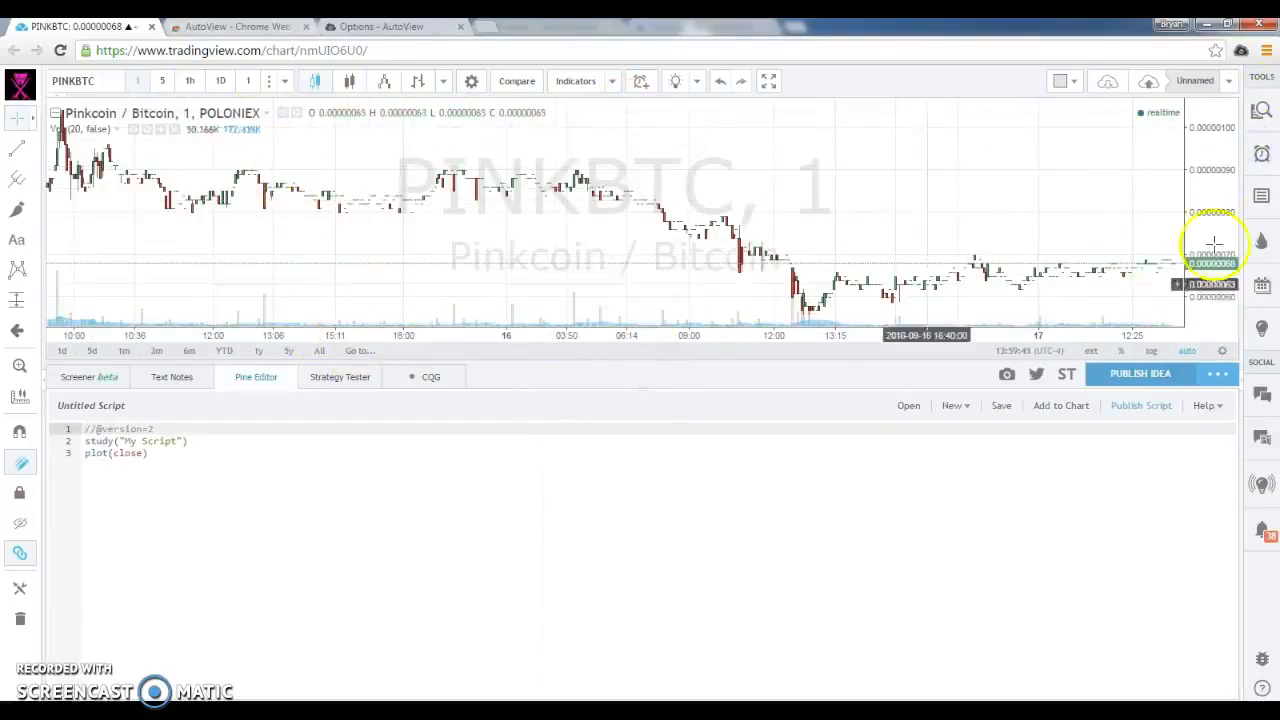
{"action": "left_click", "coordinate": [1262, 153]}
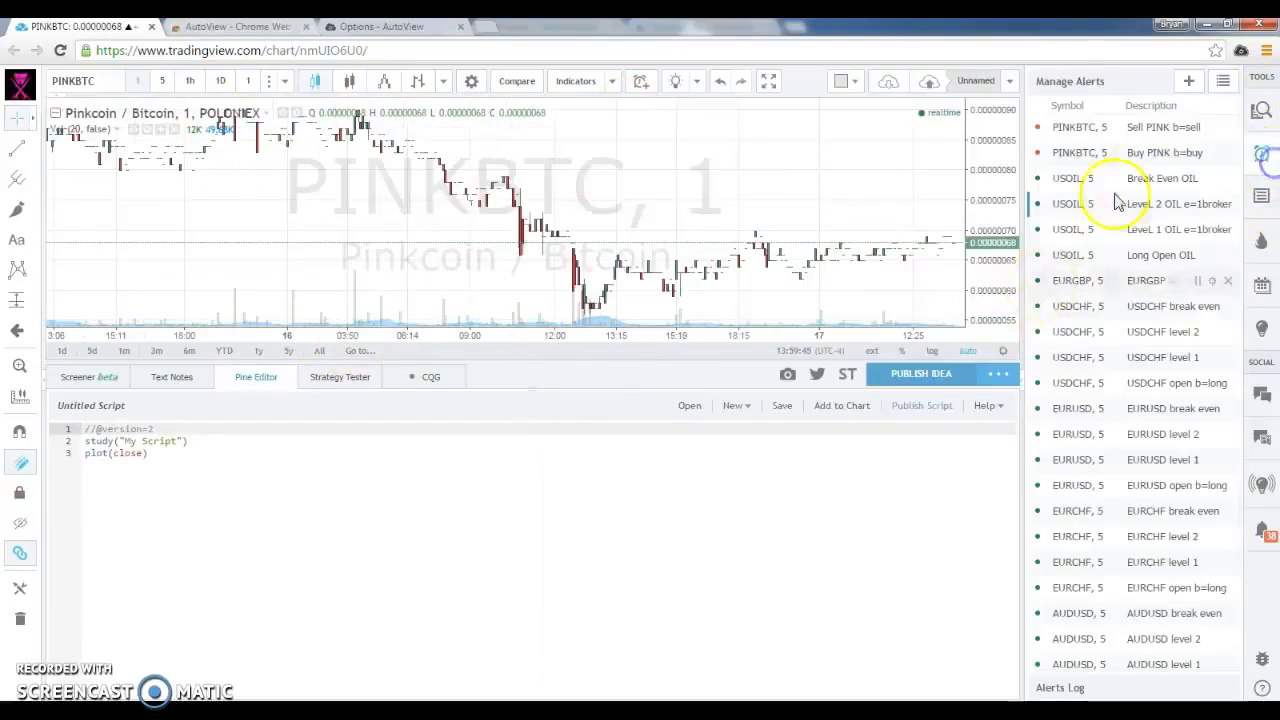
{"action": "left_click", "coordinate": [1264, 158]}
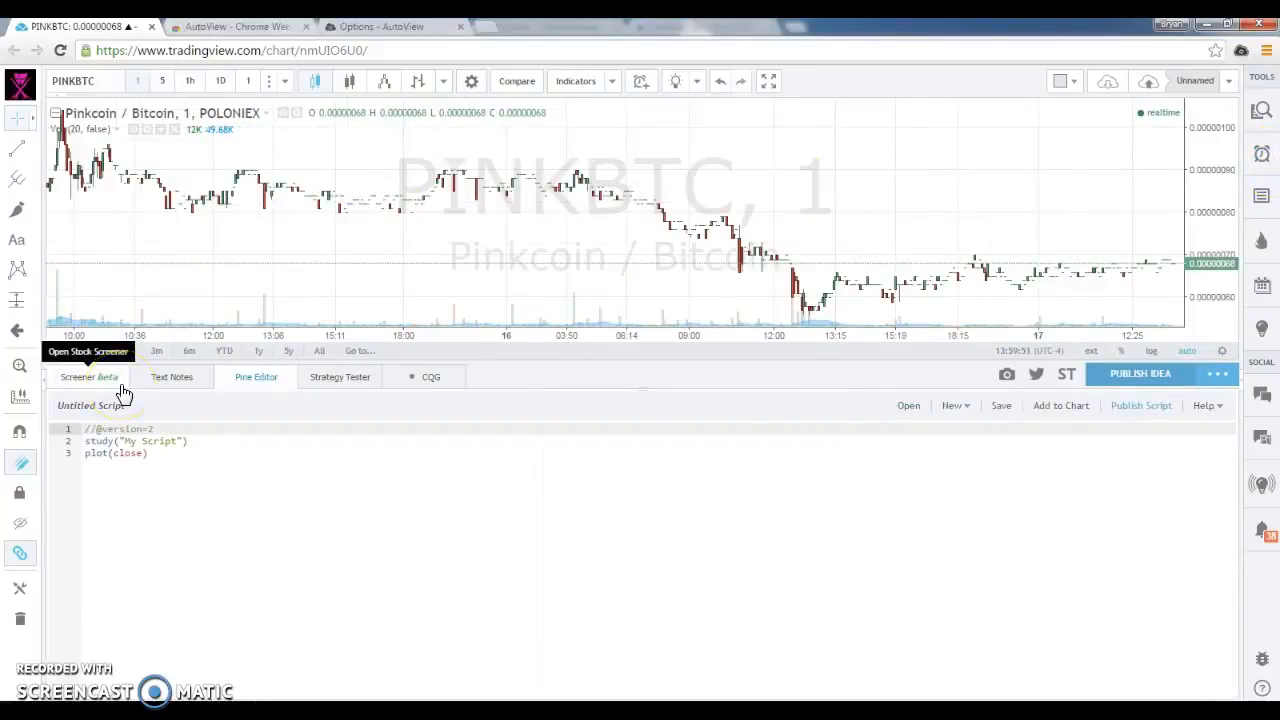
Replace the untitled script with a new script based on the built-in RSI Strategy template
{"action": "left_click", "coordinate": [160, 387]}
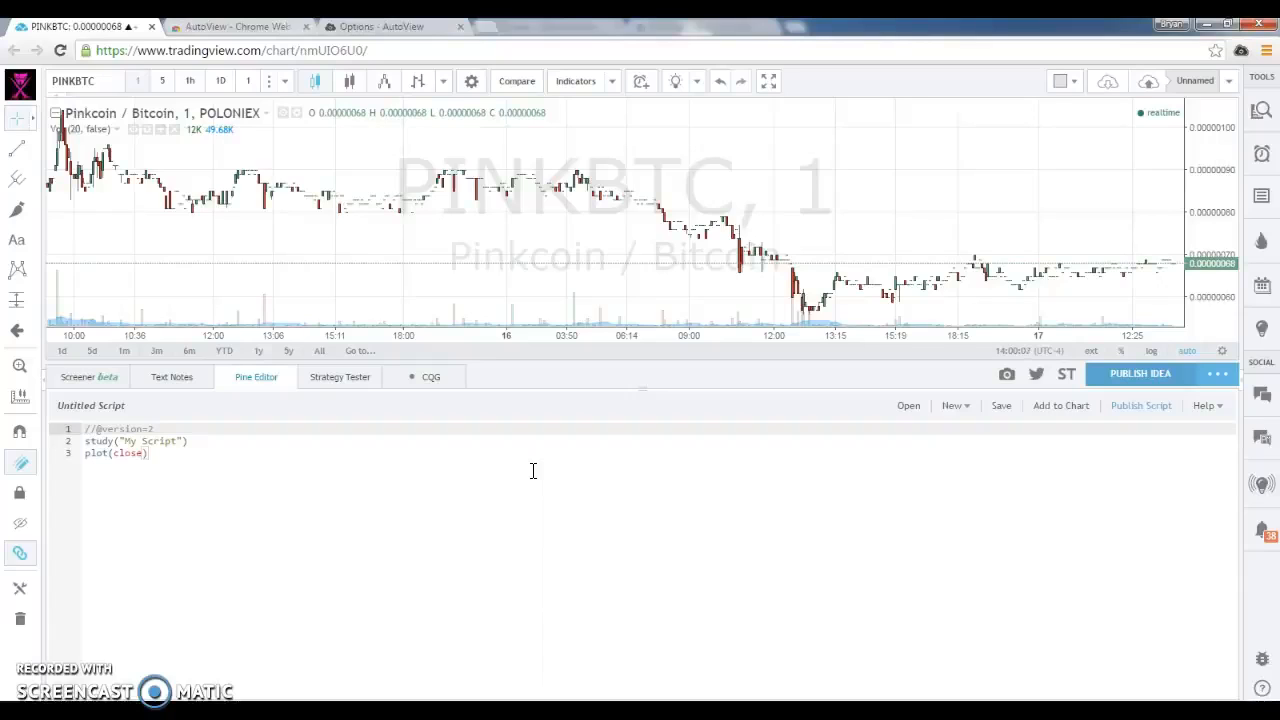
{"action": "left_click", "coordinate": [340, 430]}
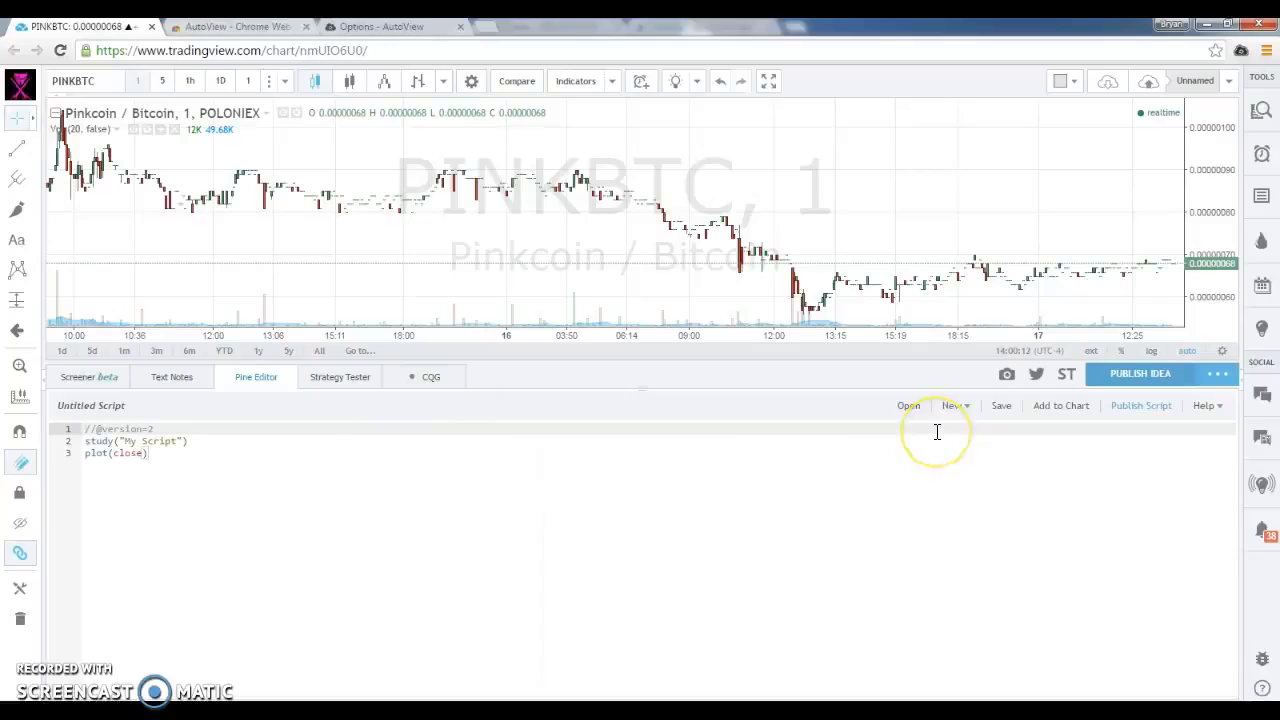
{"action": "left_click", "coordinate": [963, 408]}
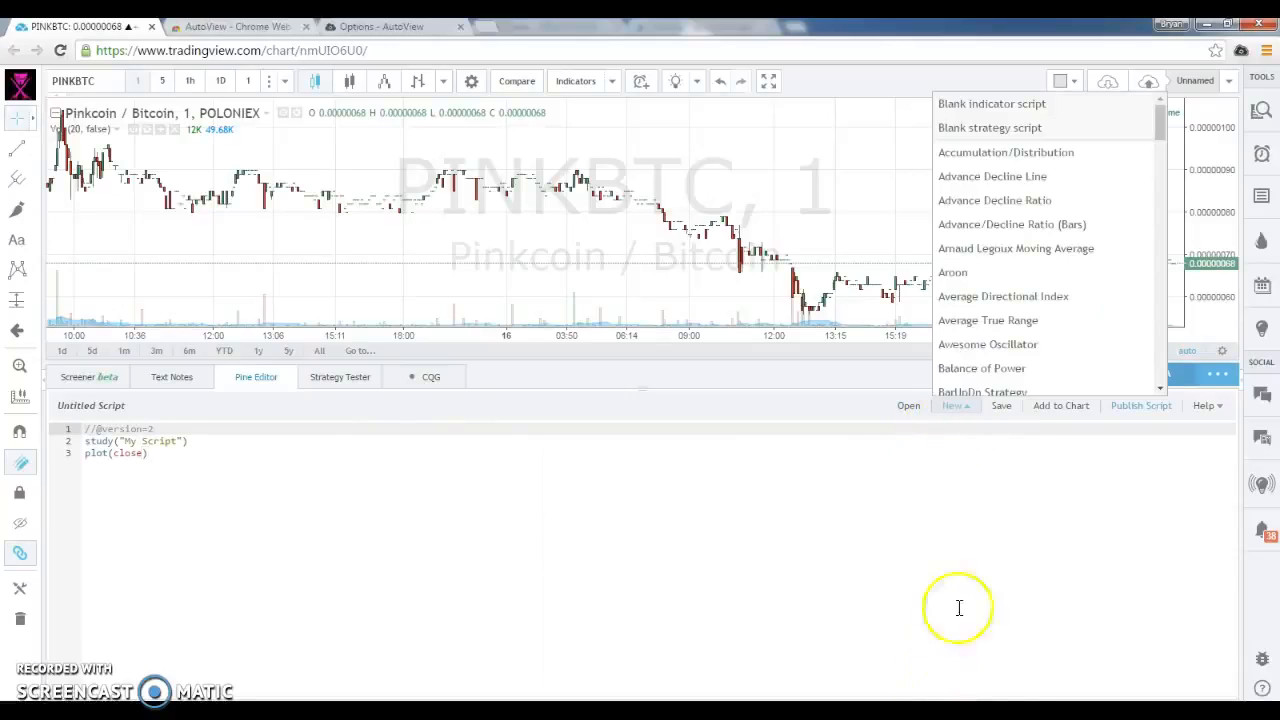
{"action": "scroll", "coordinate": [1040, 273], "scroll_direction": "down", "scroll_amount": 15}
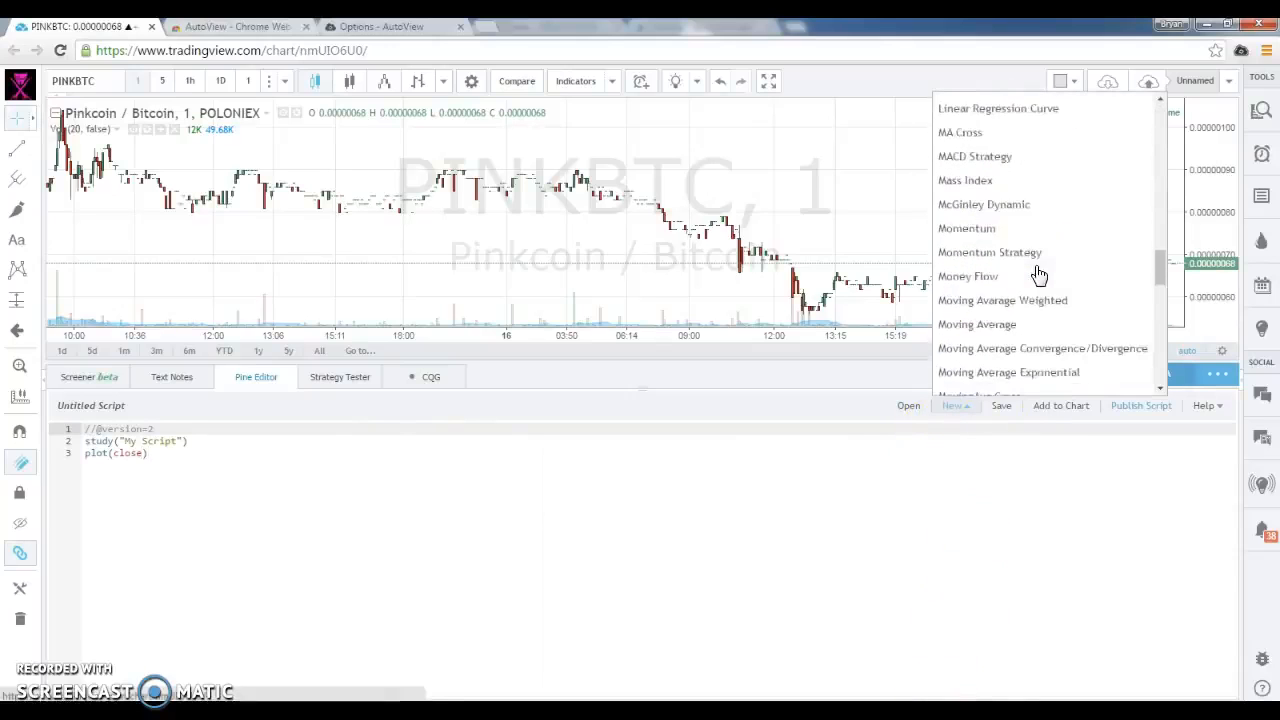
{"action": "scroll", "coordinate": [1040, 273], "scroll_direction": "down", "scroll_amount": 6}
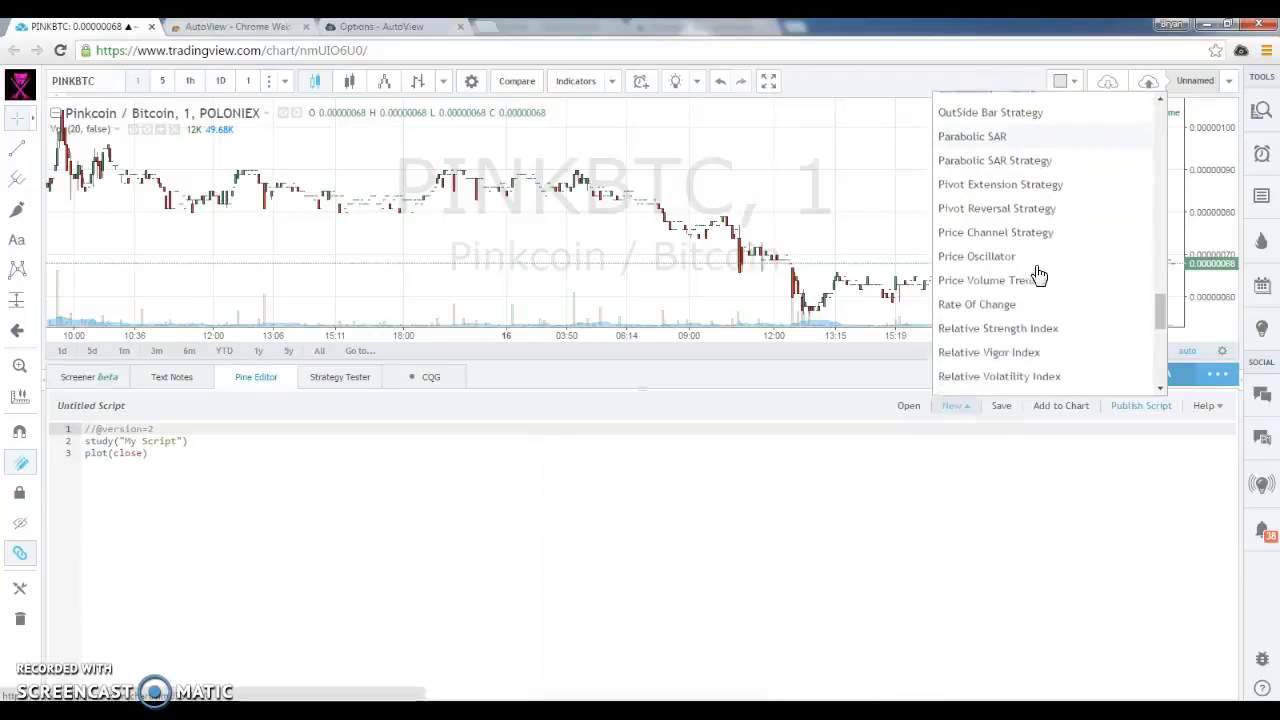
{"action": "scroll", "coordinate": [1040, 273], "scroll_direction": "down", "scroll_amount": 5}
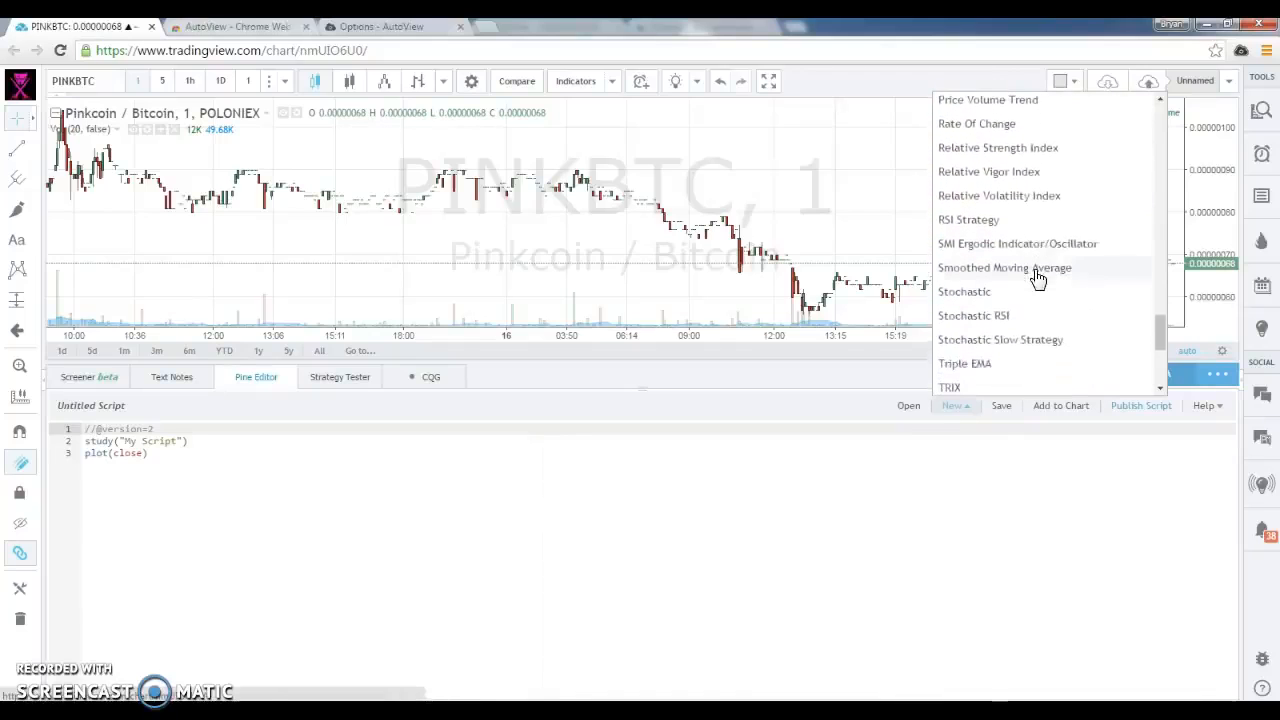
{"action": "scroll", "coordinate": [1014, 366], "scroll_direction": "up", "scroll_amount": 9}
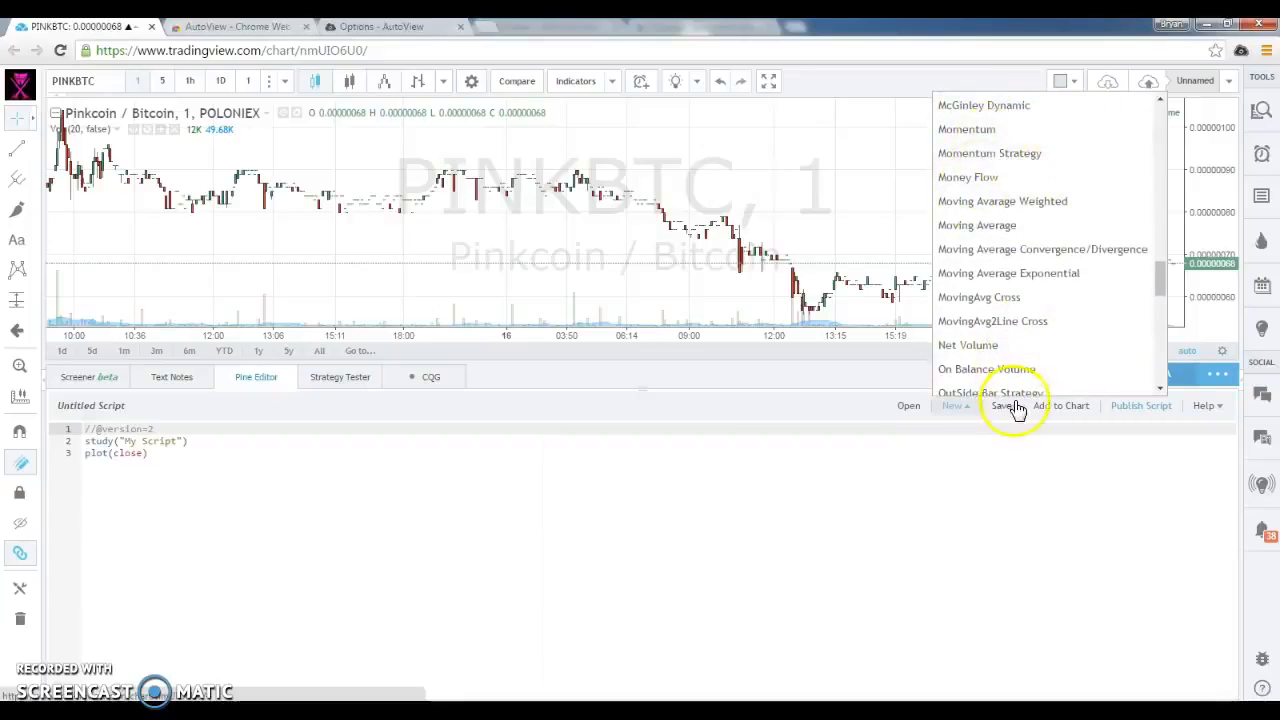
{"action": "scroll", "coordinate": [1104, 296], "scroll_direction": "down", "scroll_amount": 9}
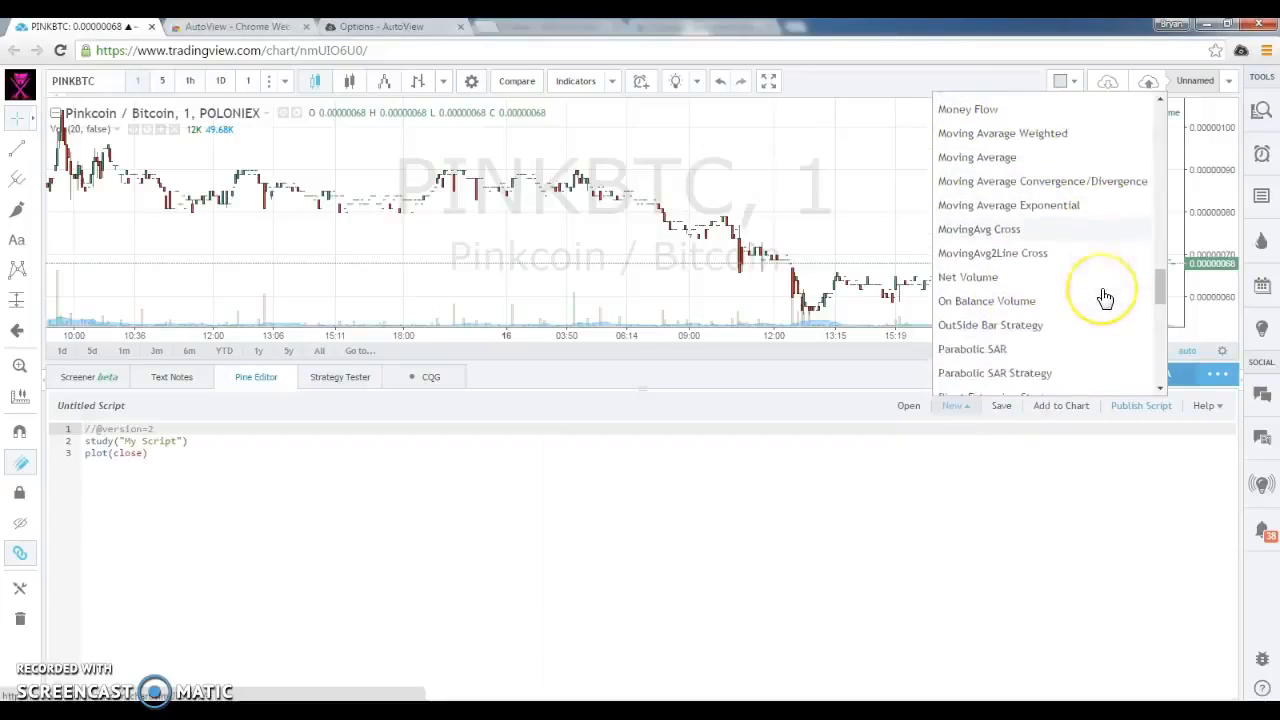
{"action": "scroll", "coordinate": [1104, 296], "scroll_direction": "down", "scroll_amount": 5}
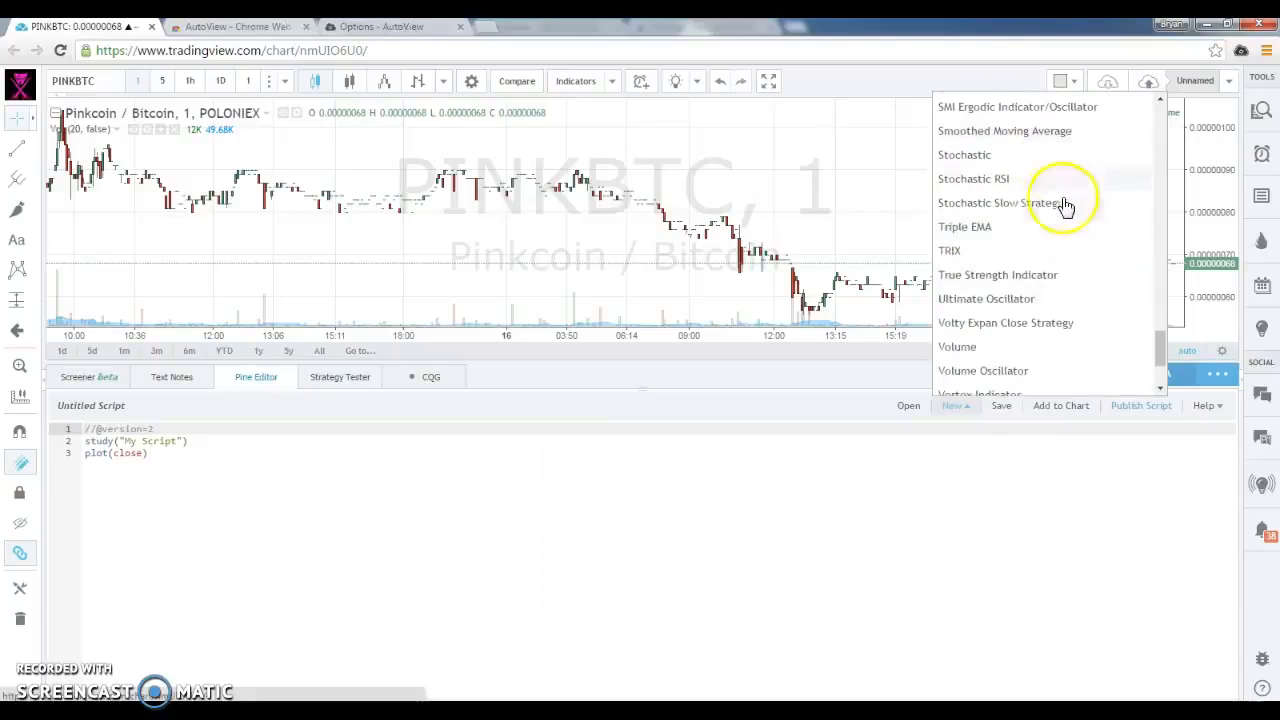
{"action": "scroll", "coordinate": [990, 288], "scroll_direction": "up", "scroll_amount": 3}
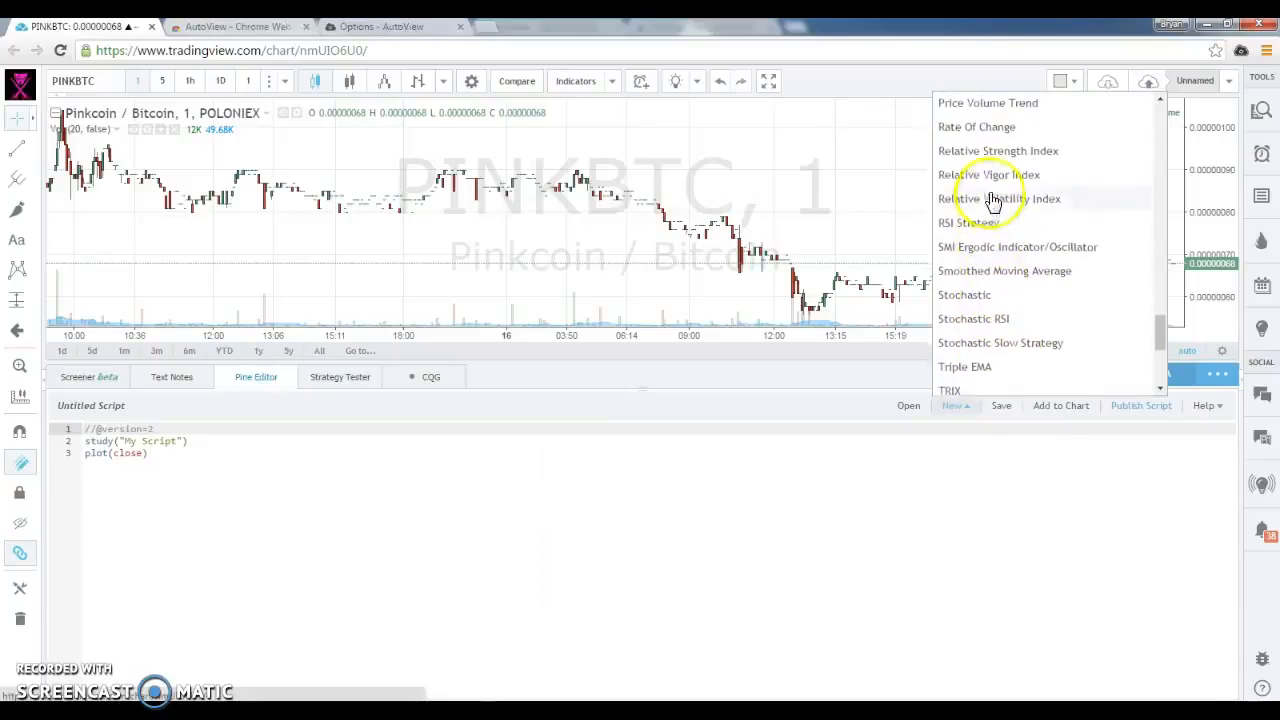
{"action": "left_click", "coordinate": [978, 226]}
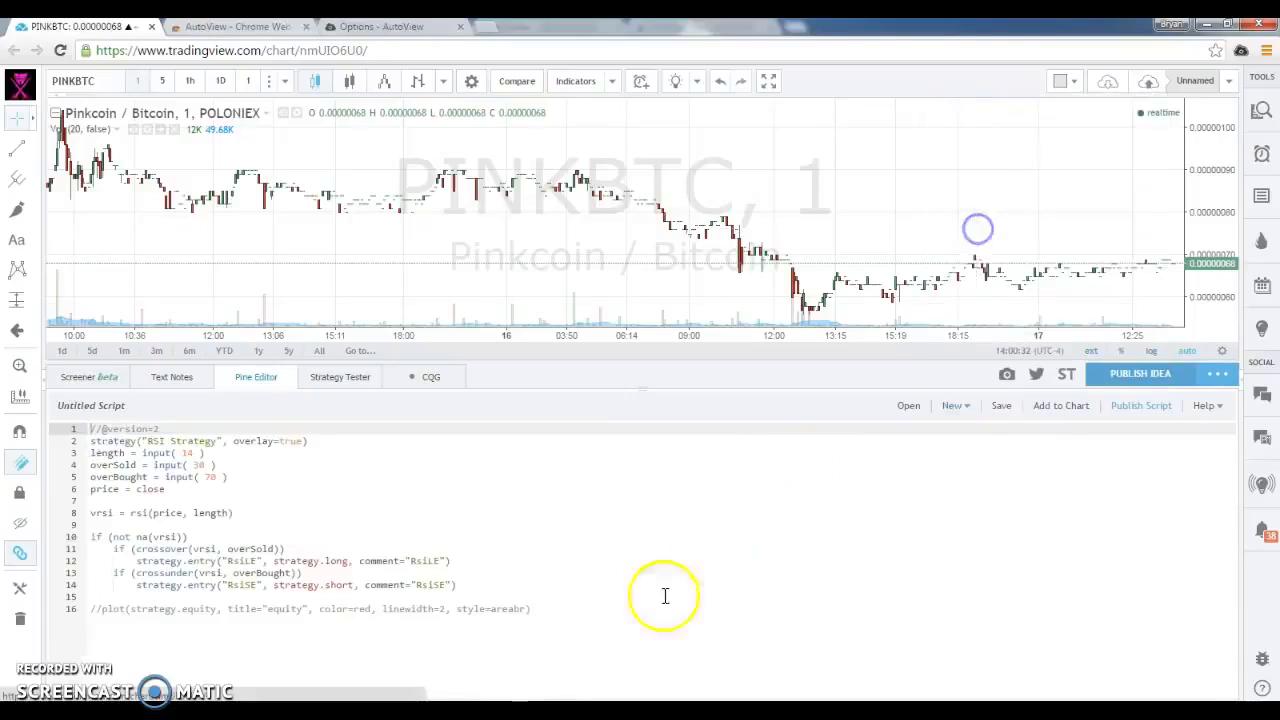
Extend the strategy() call on line 2 with default_qty_value=1000000 and pyramiding=100 following overlay=true
{"action": "left_click", "coordinate": [300, 440]}
{"action": "type", "text": ", default"}
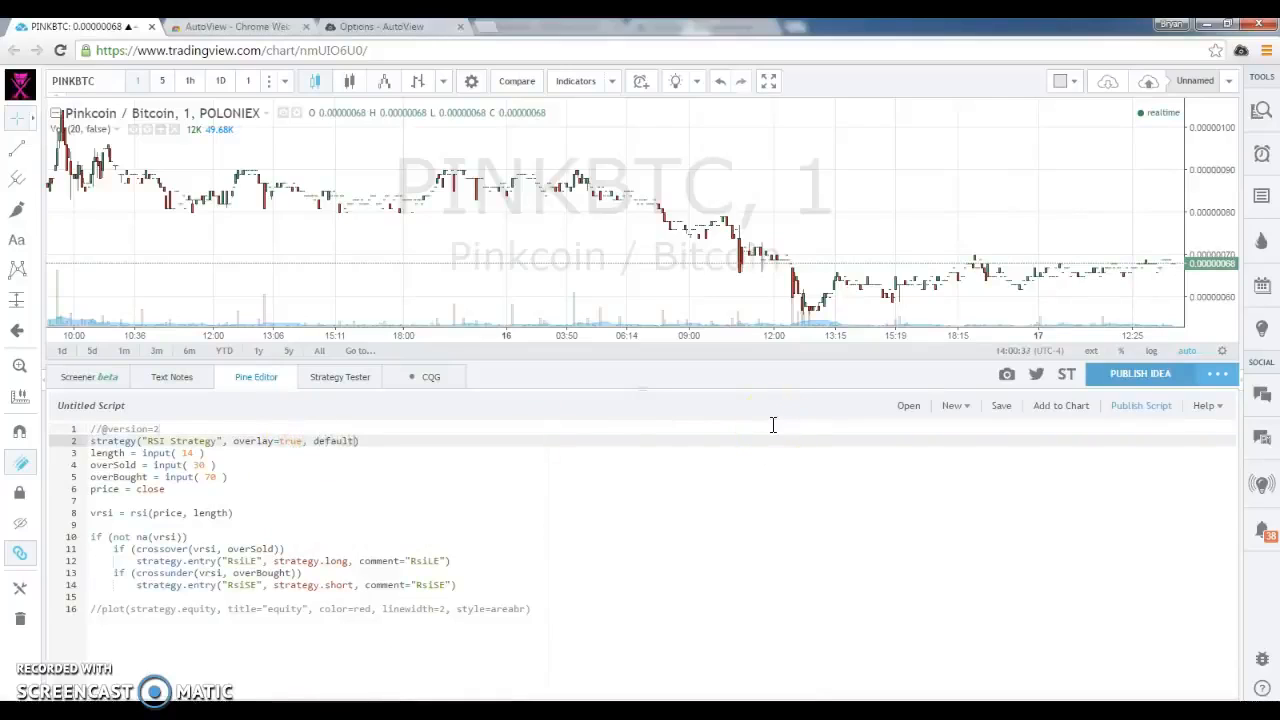
{"action": "type", "text": "_qty_value=1000000"}
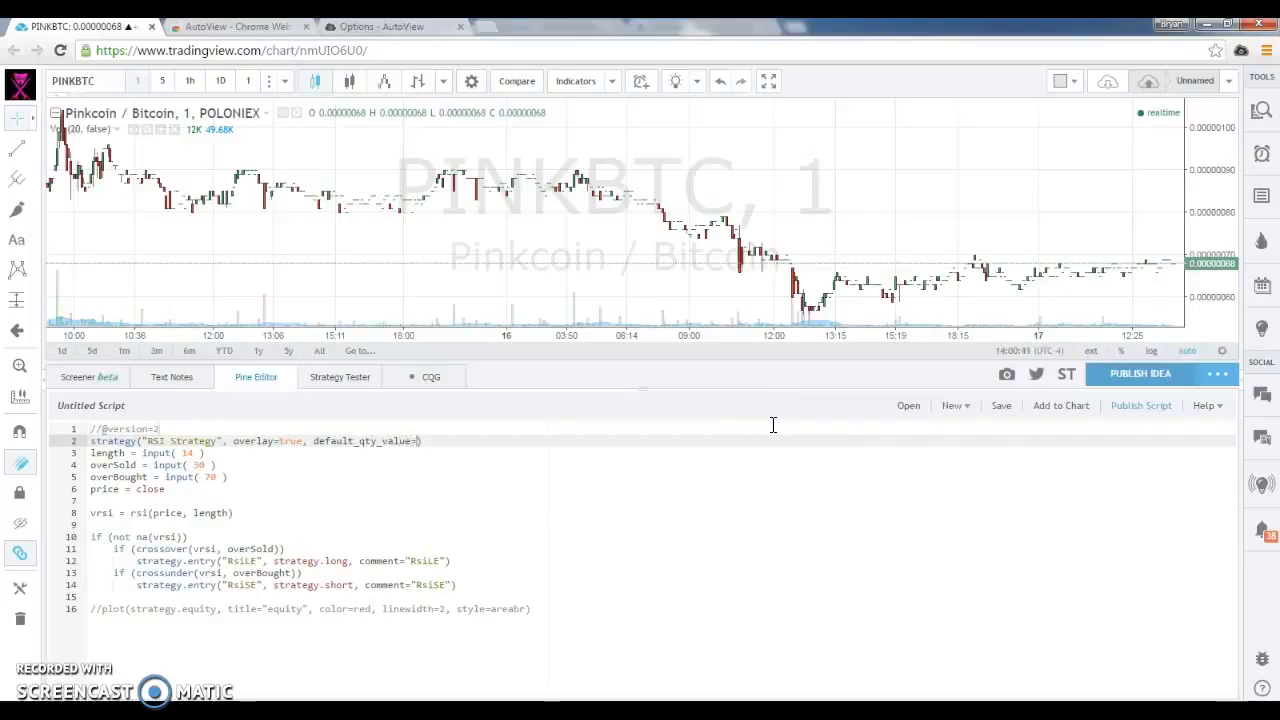
{"action": "type", "text": ", pyramiding=100"}
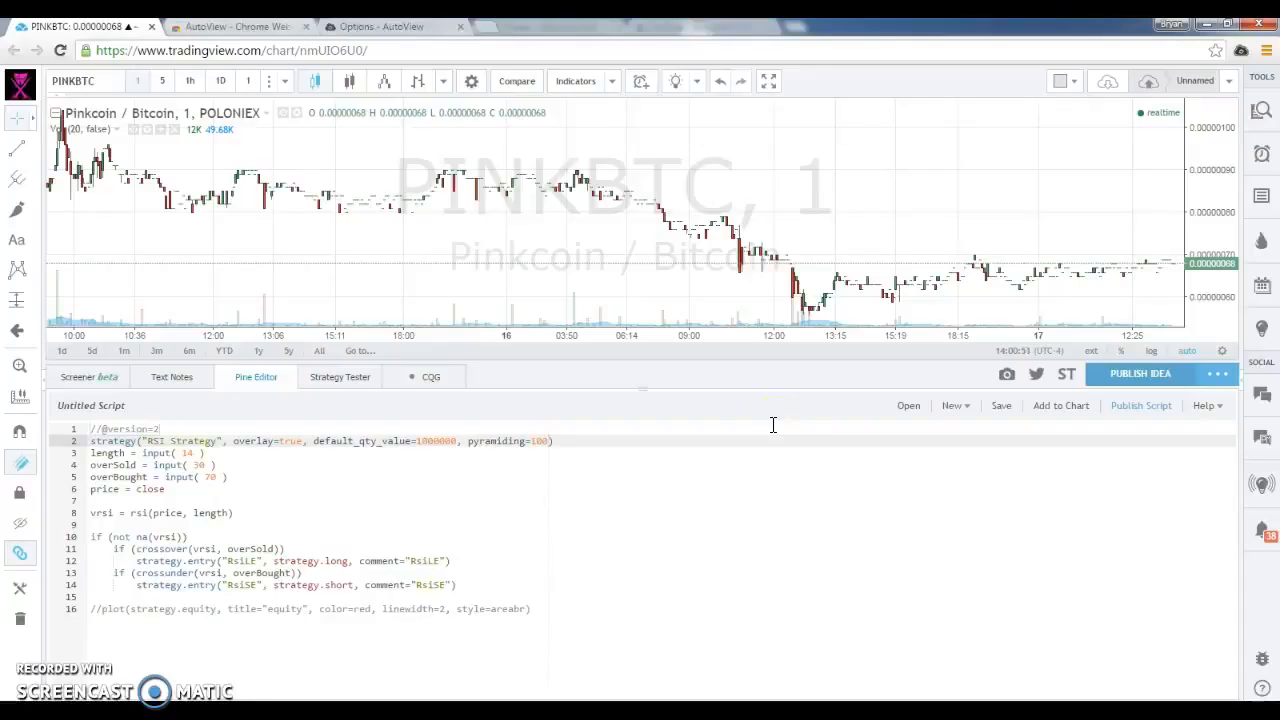
Add the edited RSI Strategy script to the PINKBTC chart
{"action": "left_click", "coordinate": [148, 452]}
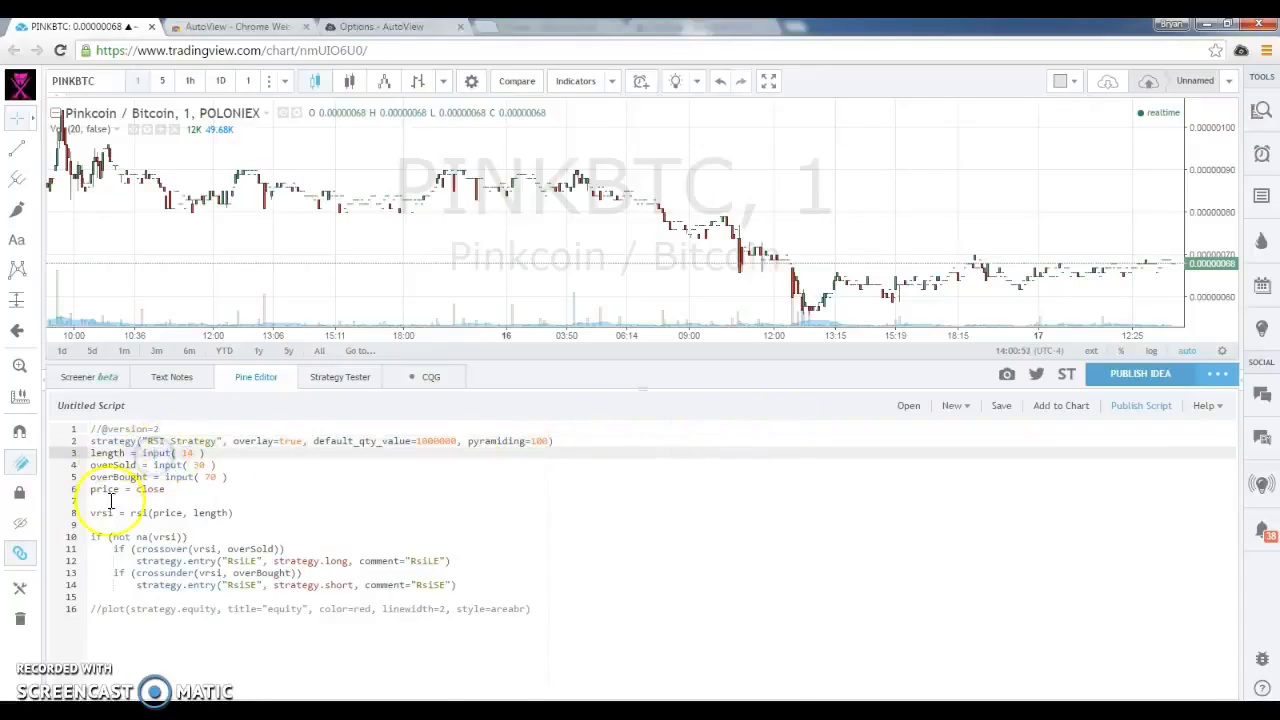
{"action": "left_click", "coordinate": [505, 587]}
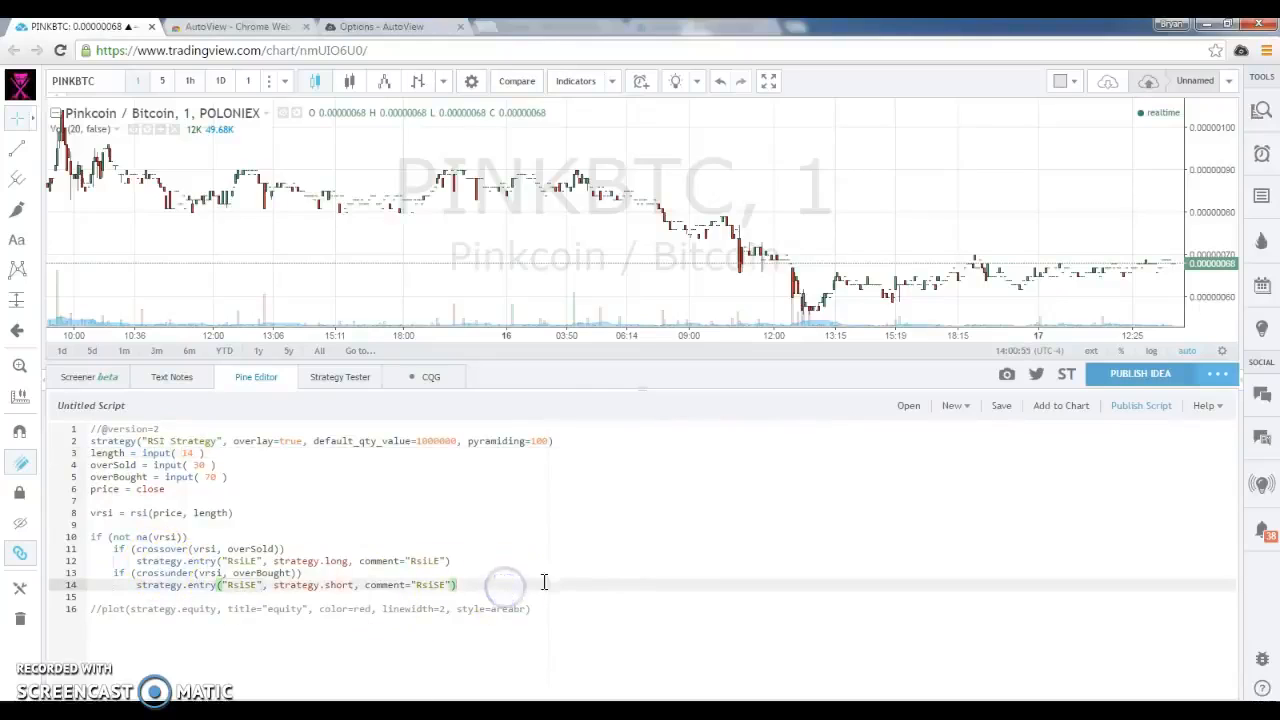
{"action": "left_click", "coordinate": [1052, 413]}
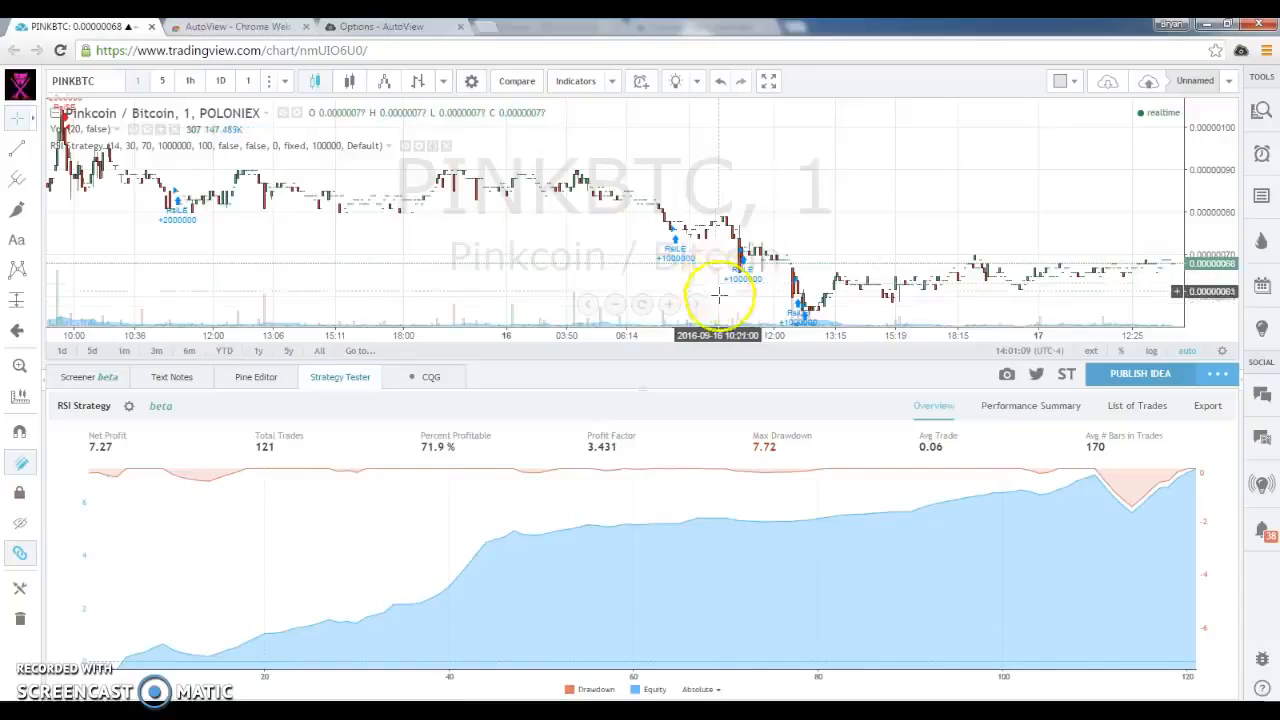
Examine the RSI Strategy's long and short entry markers back through the PINKBTC chart's September history to early August
{"action": "left_click_drag", "start_coordinate": [1035, 277], "coordinate": [774, 286]}
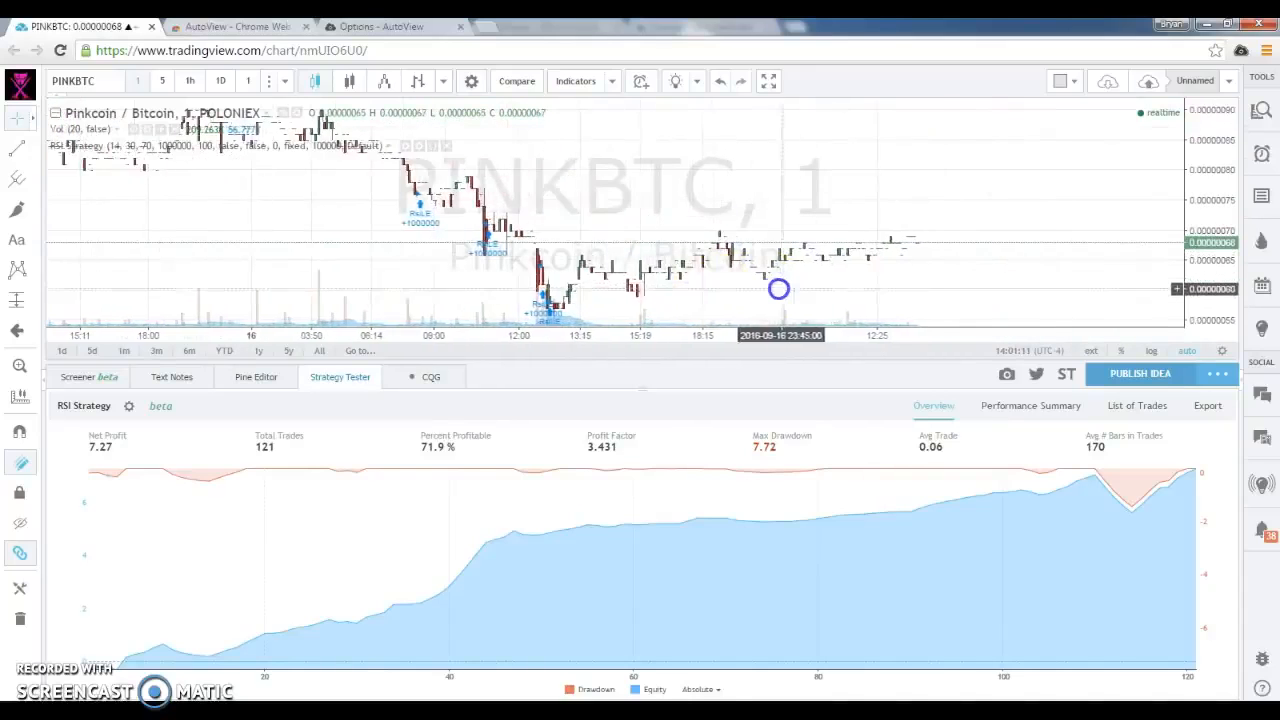
{"action": "left_click_drag", "start_coordinate": [330, 268], "coordinate": [486, 260]}
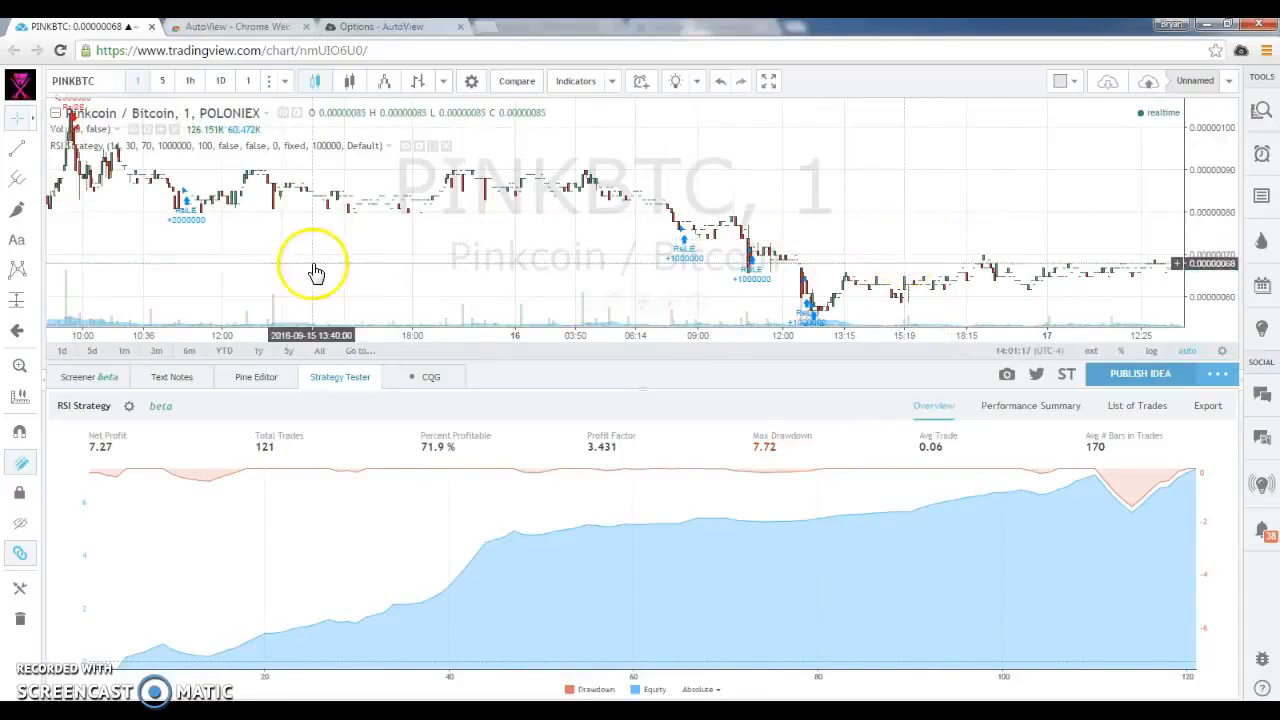
{"action": "scroll", "coordinate": [313, 271], "scroll_direction": "down", "scroll_amount": 3}
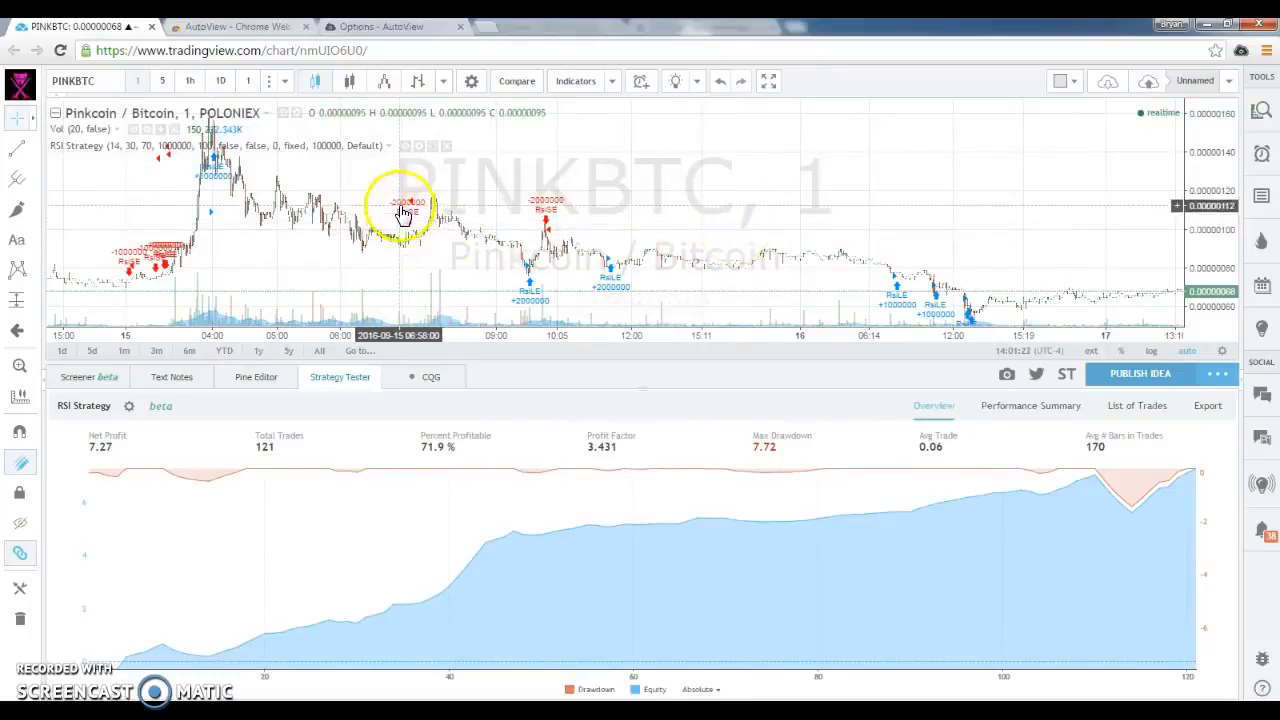
{"action": "left_click_drag", "start_coordinate": [334, 209], "coordinate": [423, 220]}
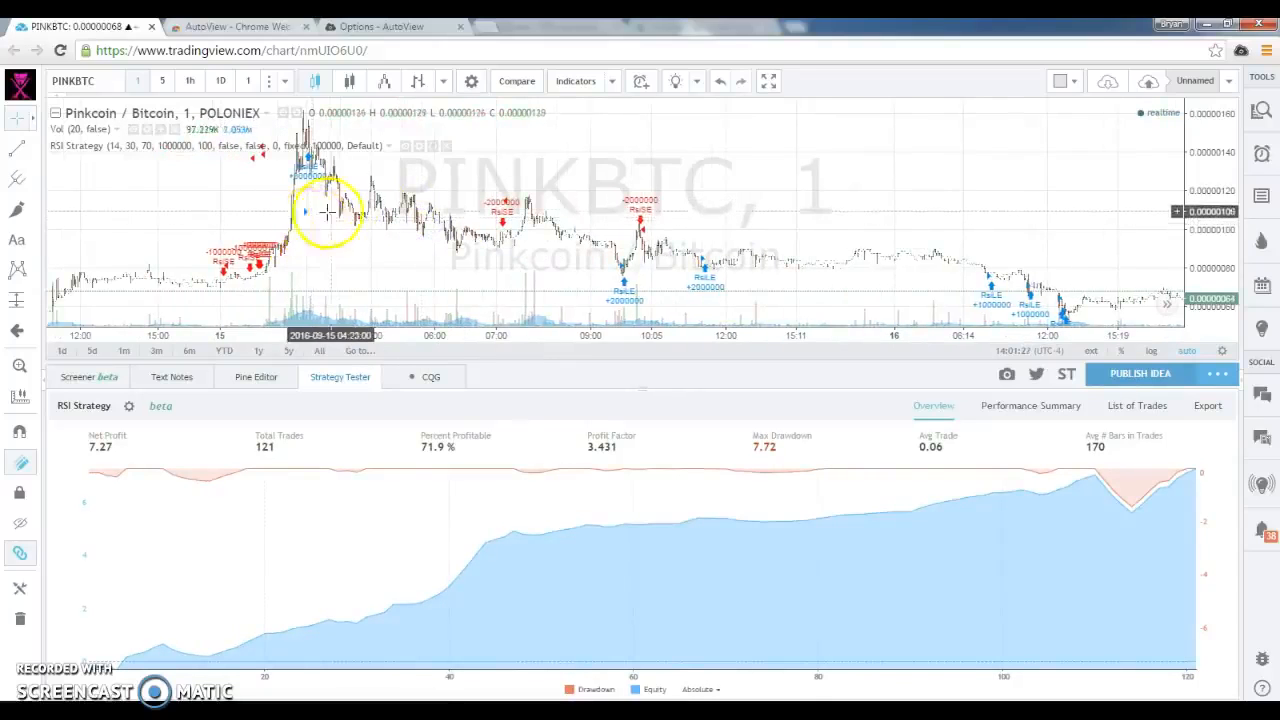
{"action": "left_click_drag", "start_coordinate": [208, 264], "coordinate": [735, 174]}
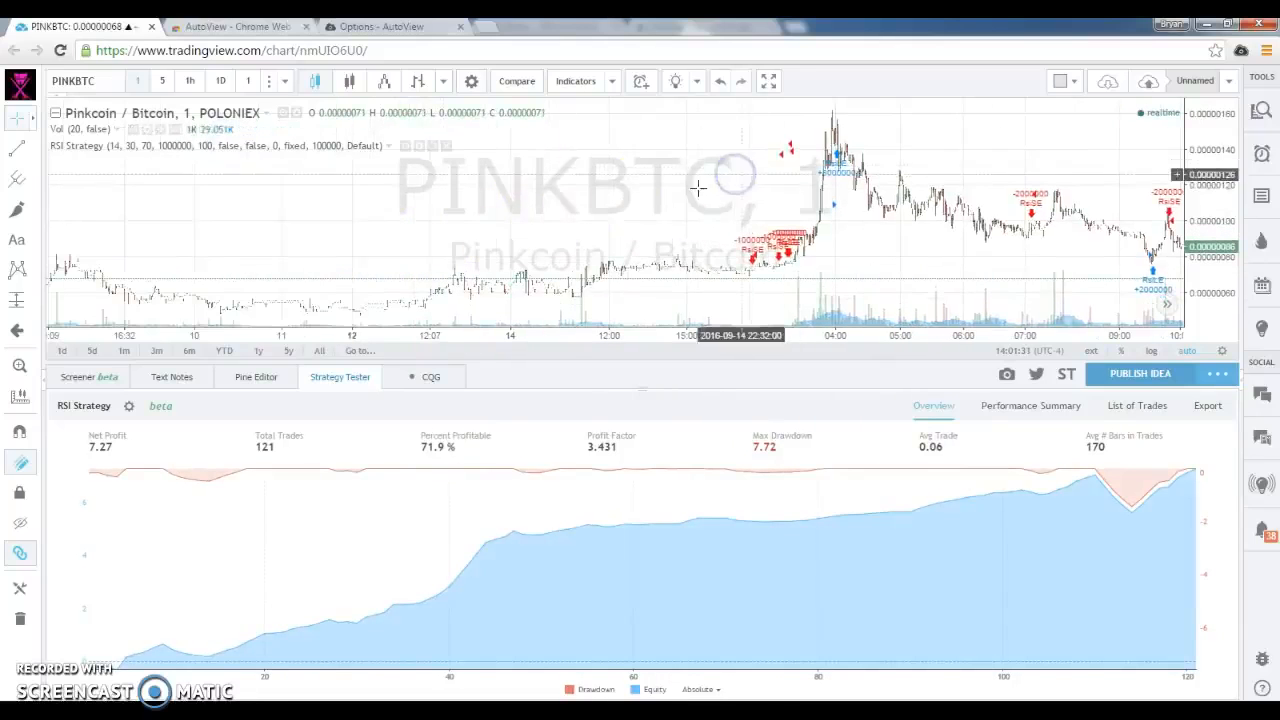
{"action": "left_click_drag", "start_coordinate": [277, 240], "coordinate": [757, 203]}
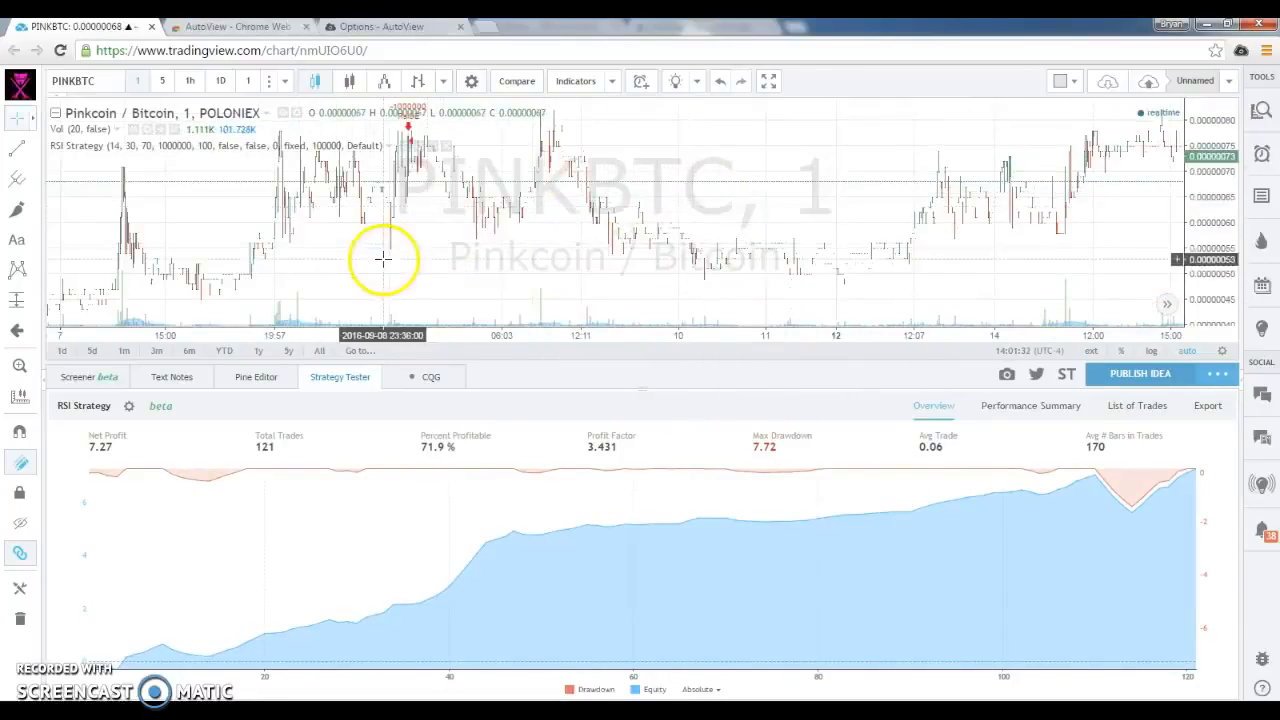
{"action": "left_click_drag", "start_coordinate": [385, 257], "coordinate": [543, 231]}
{"action": "left_click_drag", "start_coordinate": [207, 244], "coordinate": [717, 220]}
{"action": "left_click_drag", "start_coordinate": [523, 216], "coordinate": [740, 214]}
{"action": "left_click_drag", "start_coordinate": [216, 247], "coordinate": [602, 207]}
{"action": "left_click_drag", "start_coordinate": [316, 205], "coordinate": [694, 182]}
{"action": "left_click_drag", "start_coordinate": [194, 214], "coordinate": [663, 195]}
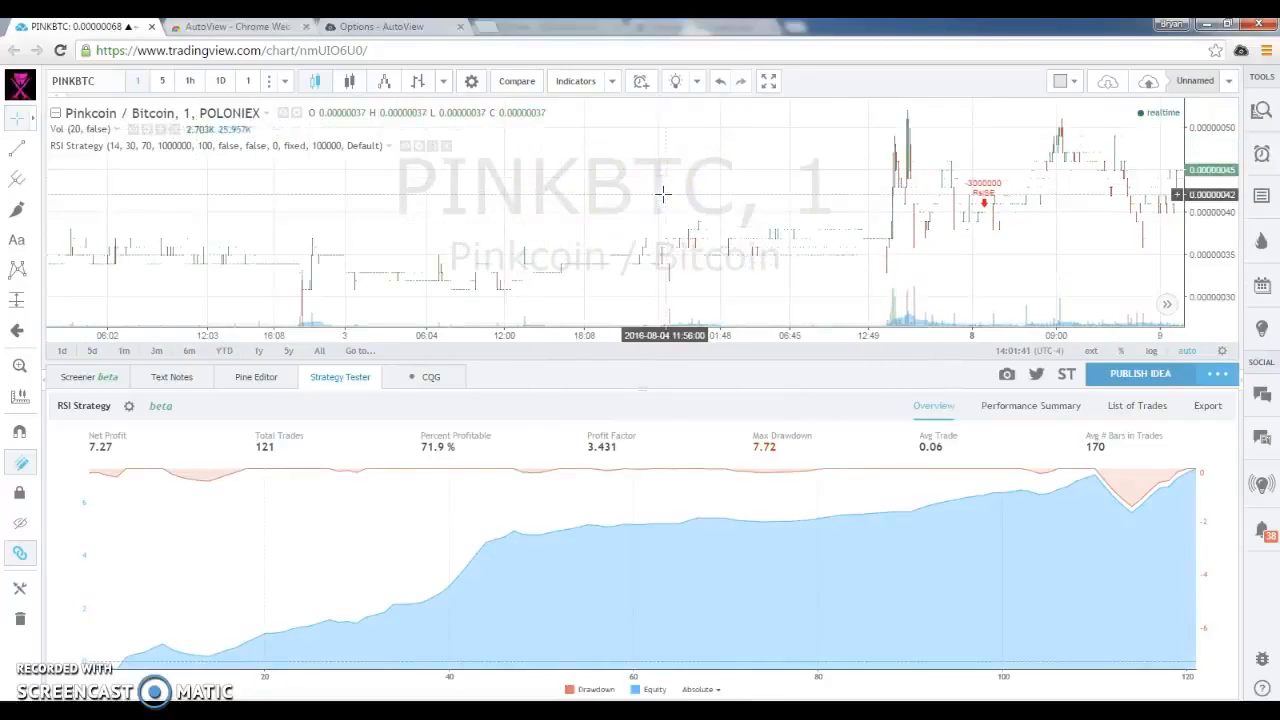
Set the RSI Strategy's Length input to 7, review its order properties and close the settings
{"action": "left_click", "coordinate": [128, 409]}
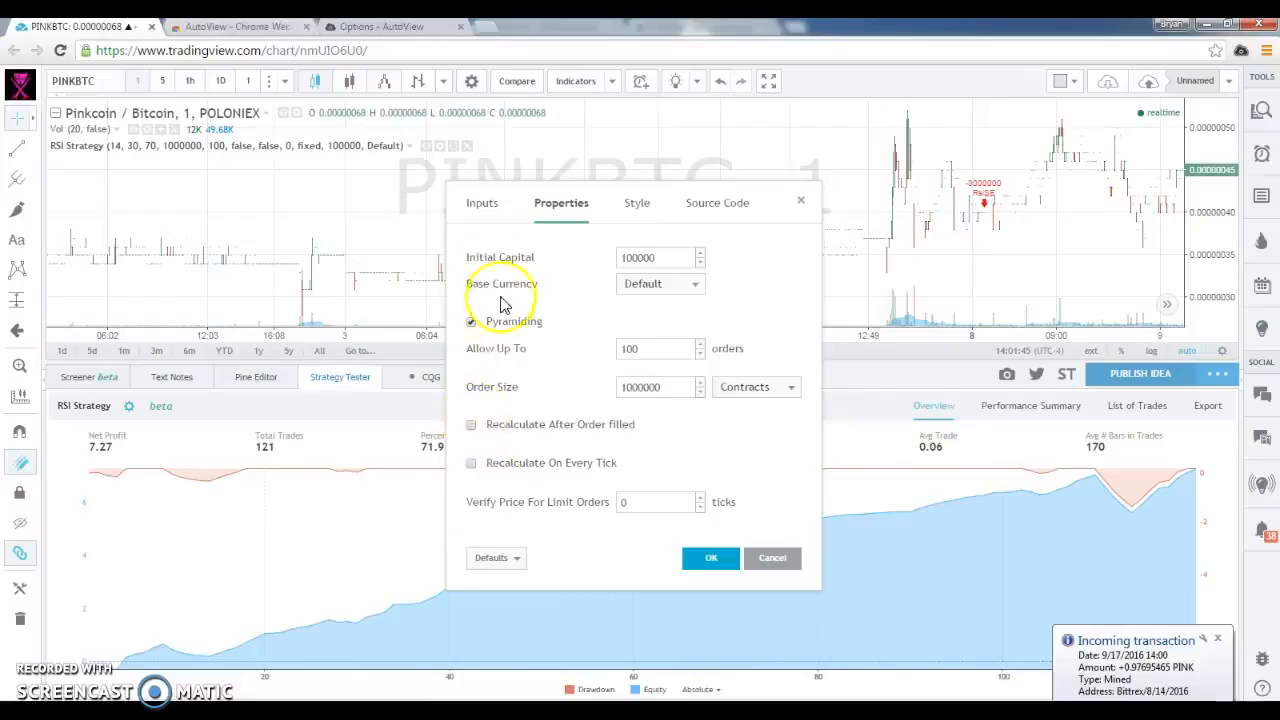
{"action": "left_click", "coordinate": [487, 204]}
{"action": "left_click", "coordinate": [582, 253]}
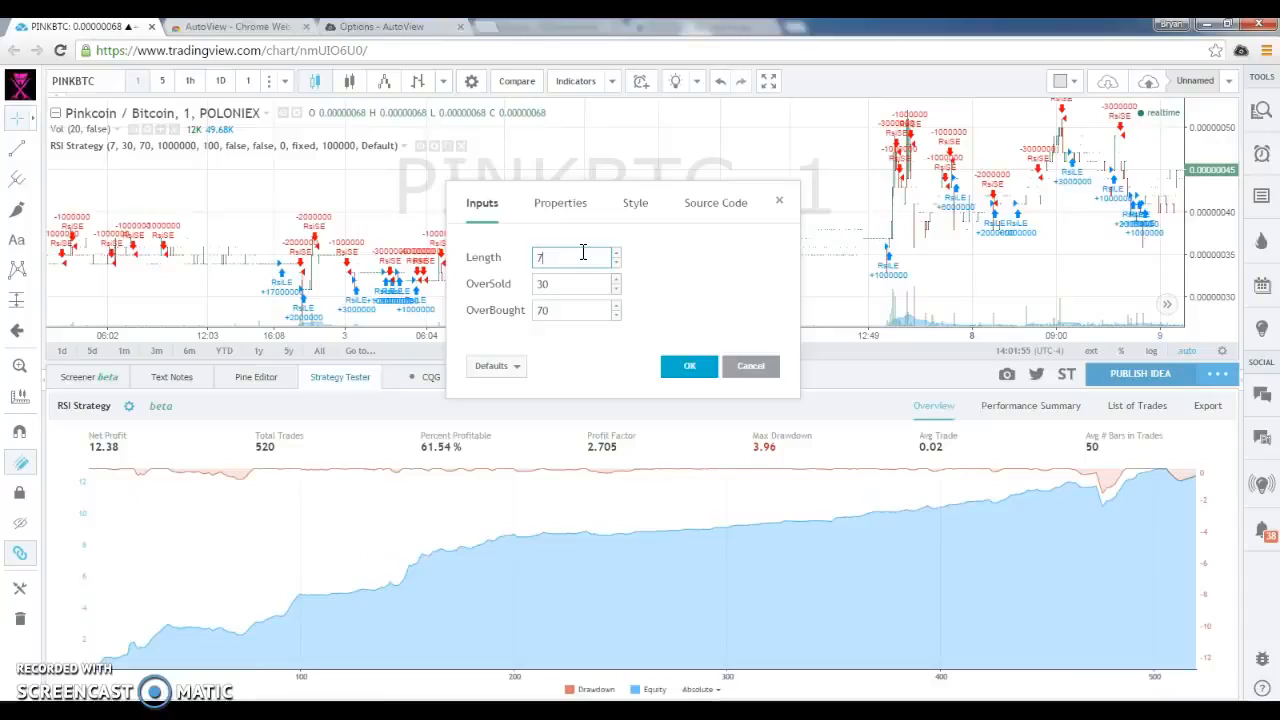
{"action": "left_click", "coordinate": [568, 204]}
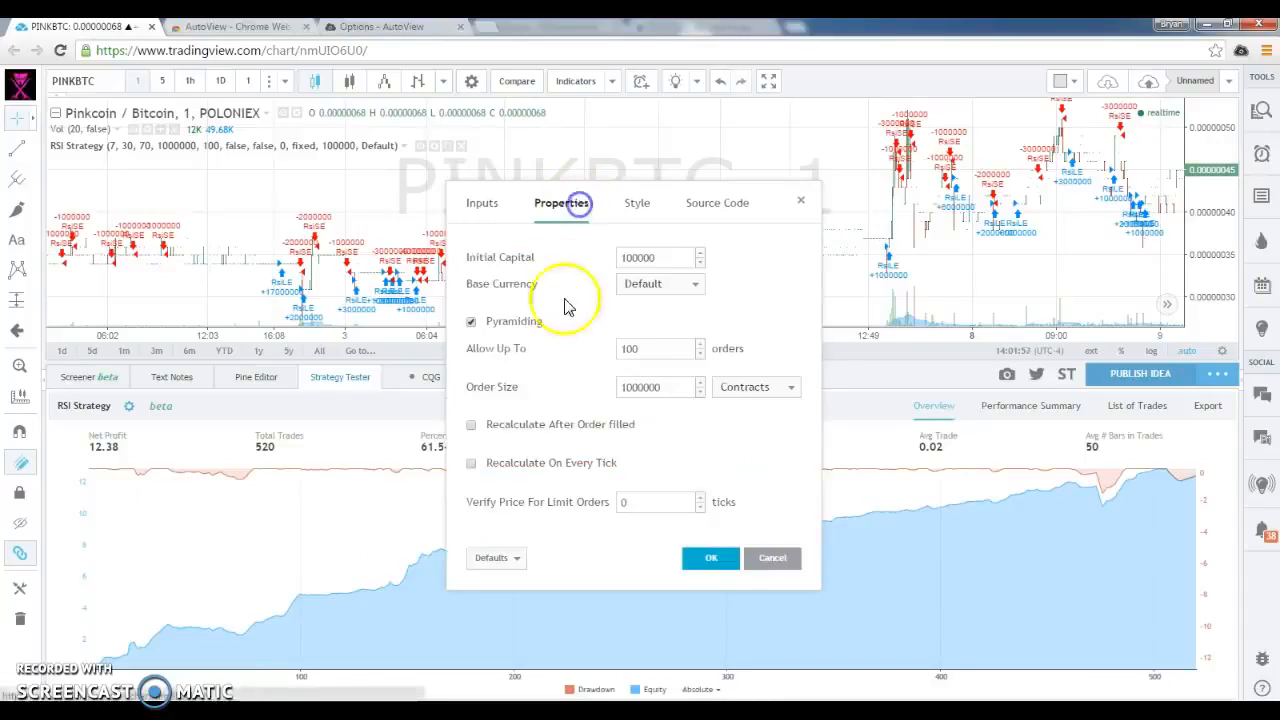
{"action": "left_click", "coordinate": [948, 455]}
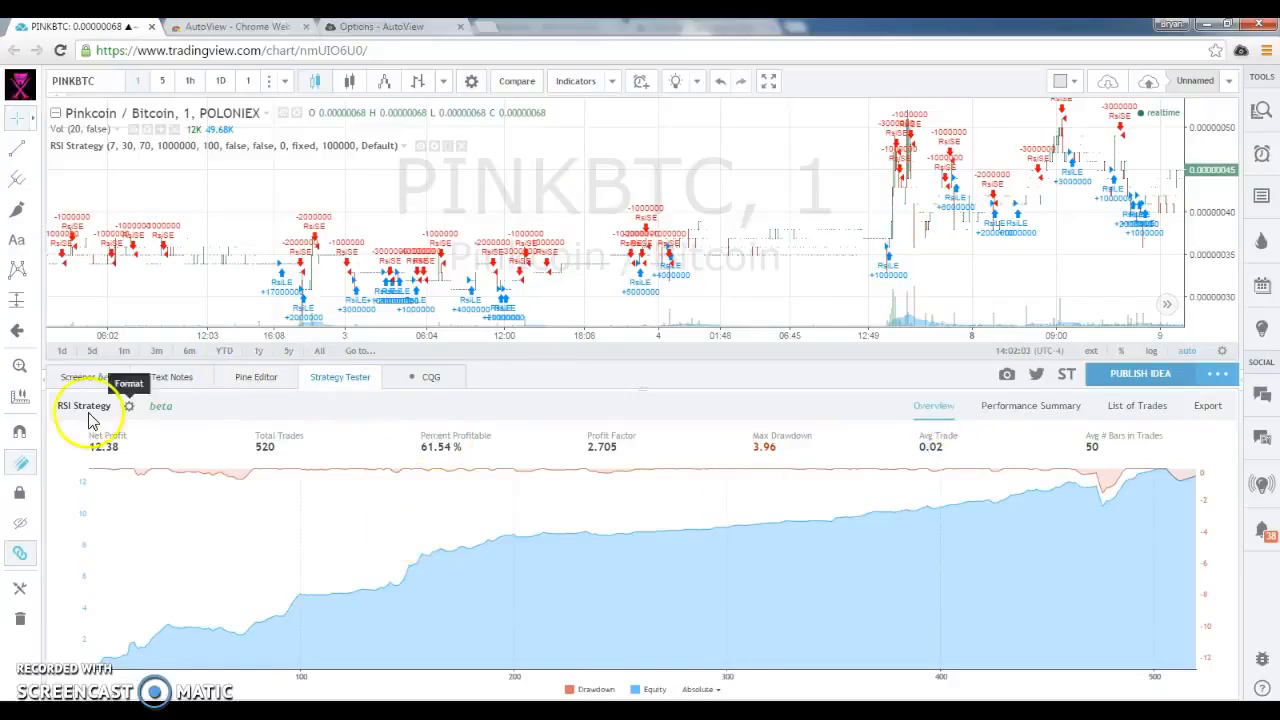
Examine the entry markers produced with the RSI length of 7 from early August forward to mid-September on the chart
{"action": "left_click_drag", "start_coordinate": [646, 244], "coordinate": [363, 228]}
{"action": "left_click_drag", "start_coordinate": [828, 229], "coordinate": [420, 237]}
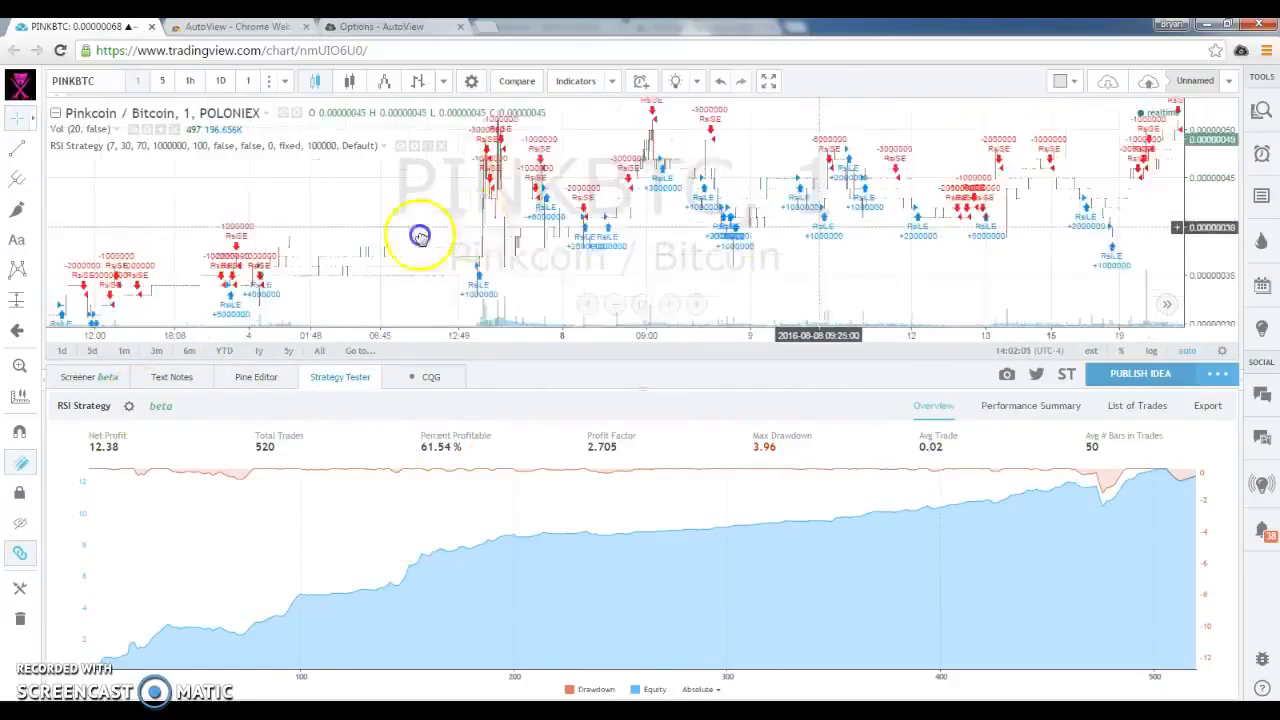
{"action": "left_click_drag", "start_coordinate": [883, 260], "coordinate": [506, 252]}
{"action": "left_click_drag", "start_coordinate": [838, 236], "coordinate": [686, 251]}
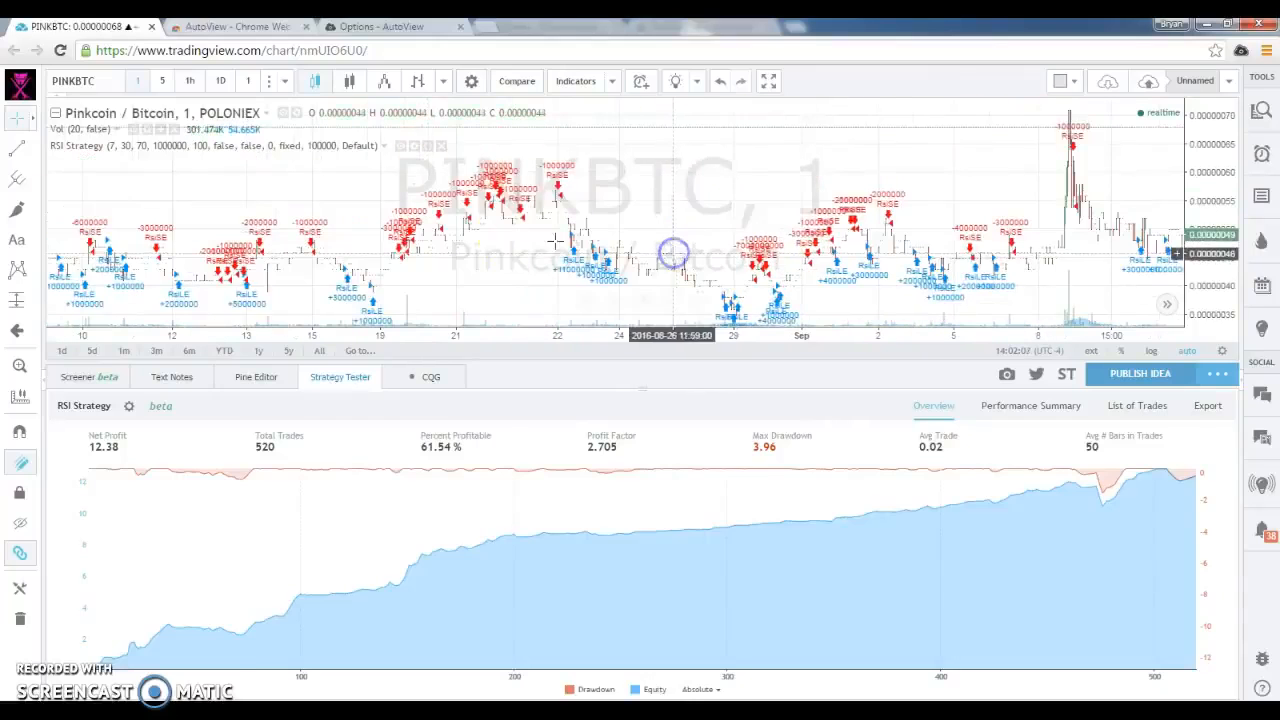
{"action": "left_click_drag", "start_coordinate": [451, 223], "coordinate": [510, 205]}
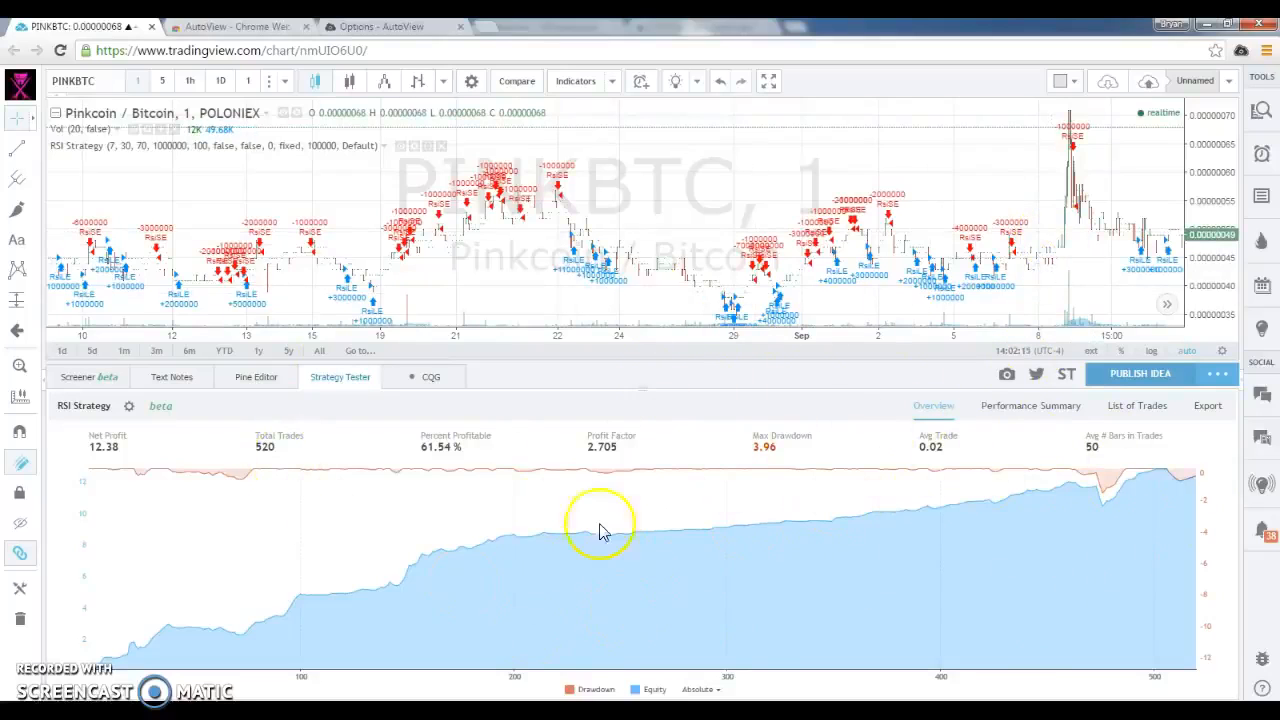
{"action": "left_click_drag", "start_coordinate": [1037, 257], "coordinate": [848, 278]}
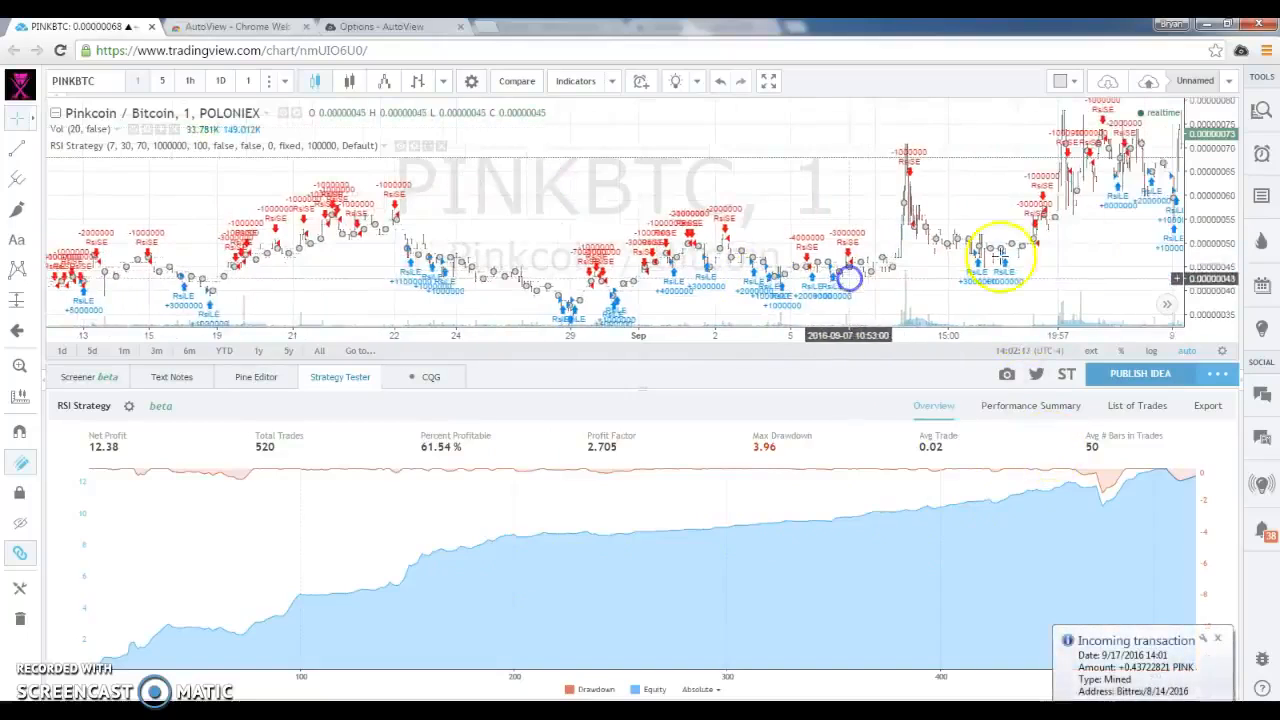
{"action": "left_click_drag", "start_coordinate": [1006, 260], "coordinate": [571, 294]}
{"action": "left_click_drag", "start_coordinate": [903, 274], "coordinate": [589, 287]}
{"action": "left_click_drag", "start_coordinate": [904, 226], "coordinate": [701, 223]}
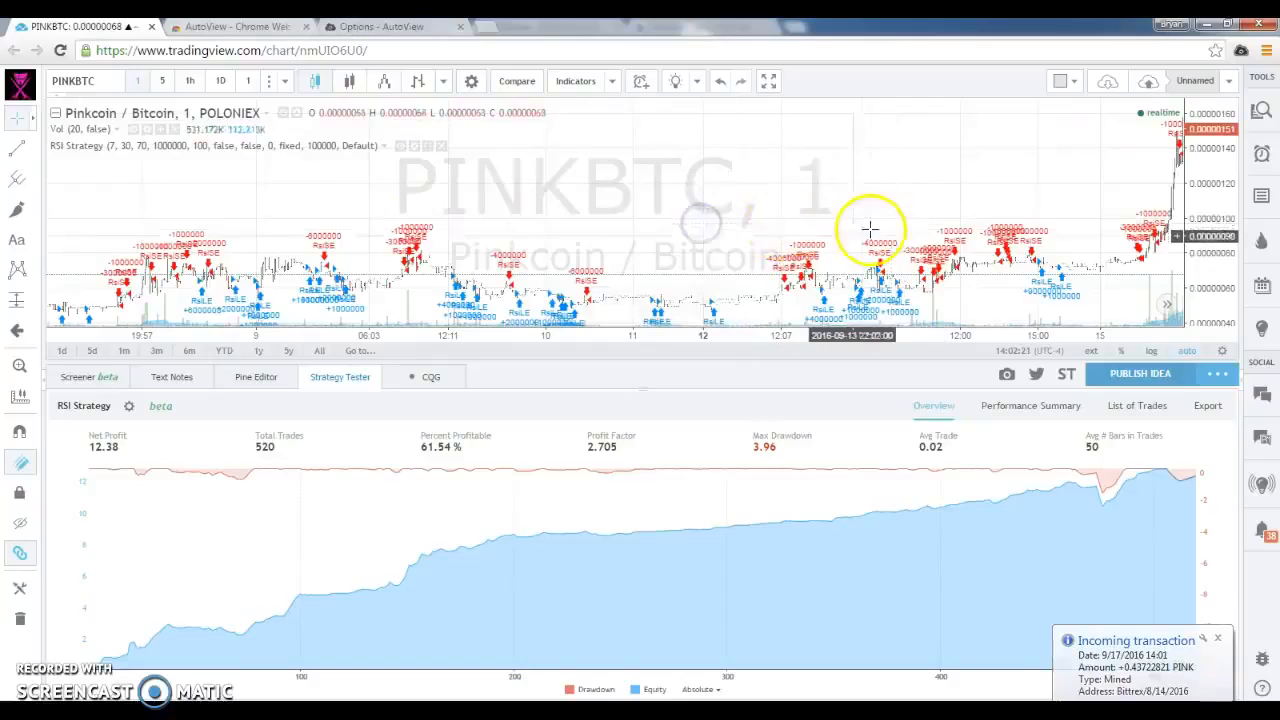
{"action": "left_click_drag", "start_coordinate": [854, 223], "coordinate": [466, 209]}
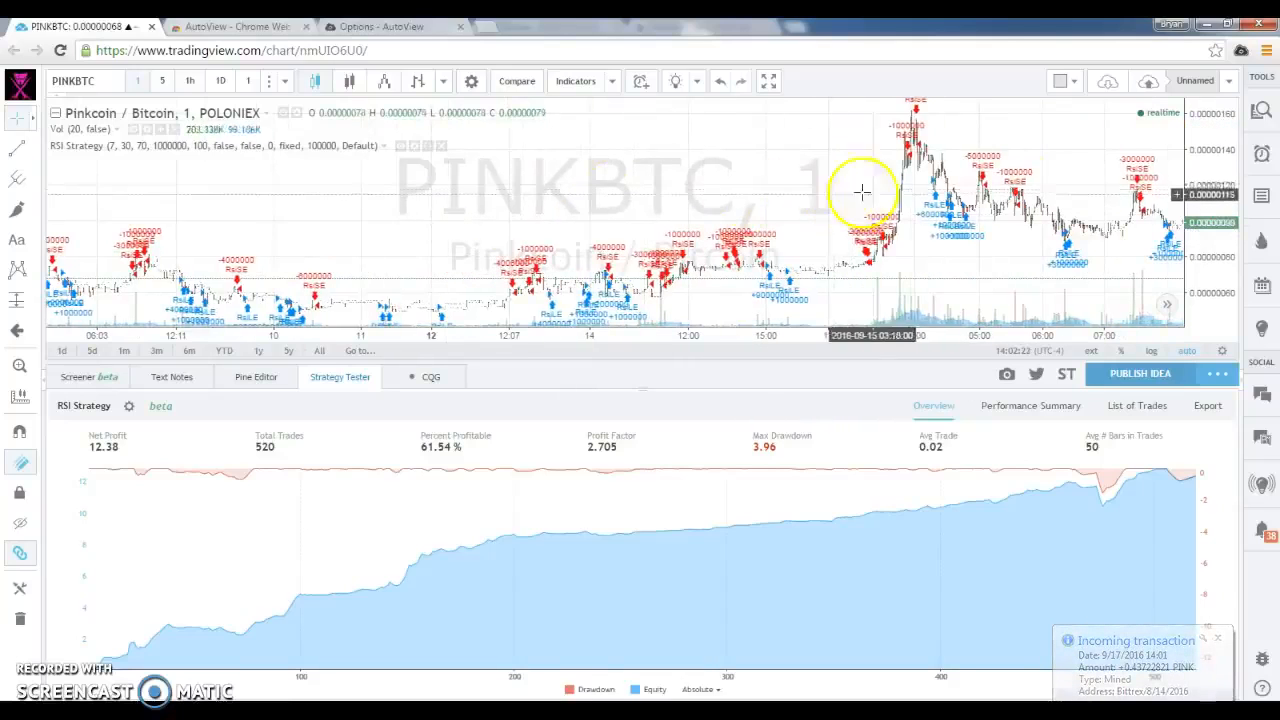
{"action": "left_click_drag", "start_coordinate": [840, 197], "coordinate": [686, 203]}
{"action": "left_click_drag", "start_coordinate": [1023, 183], "coordinate": [695, 200]}
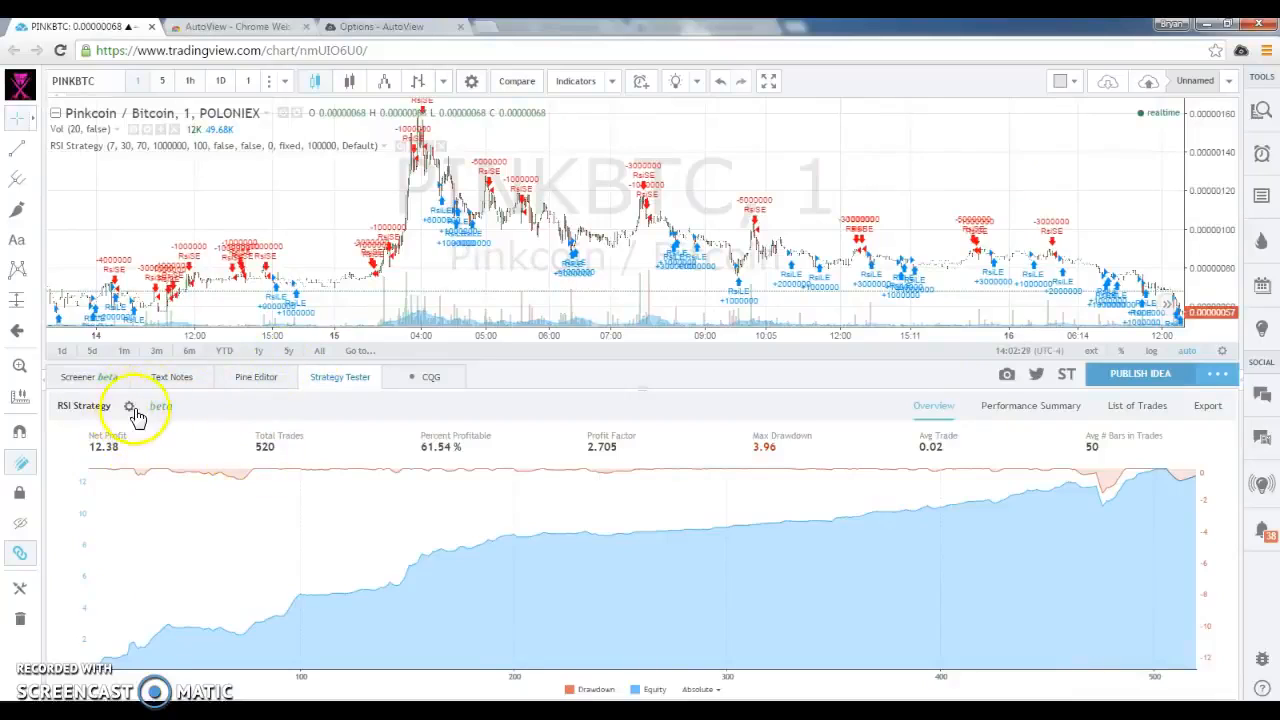
Review the RSI Strategy's list of trades and compare the script's input defaults with the strategy's input settings
{"action": "left_click", "coordinate": [1106, 407]}
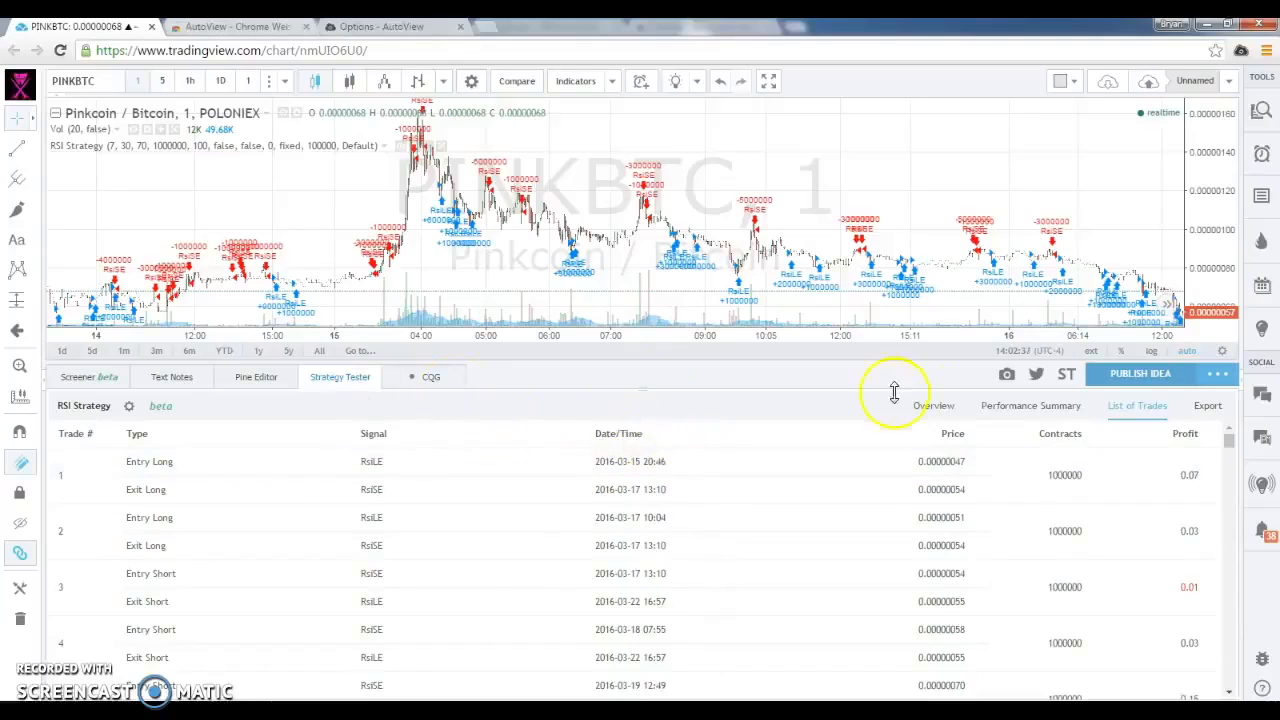
{"action": "left_click", "coordinate": [936, 408]}
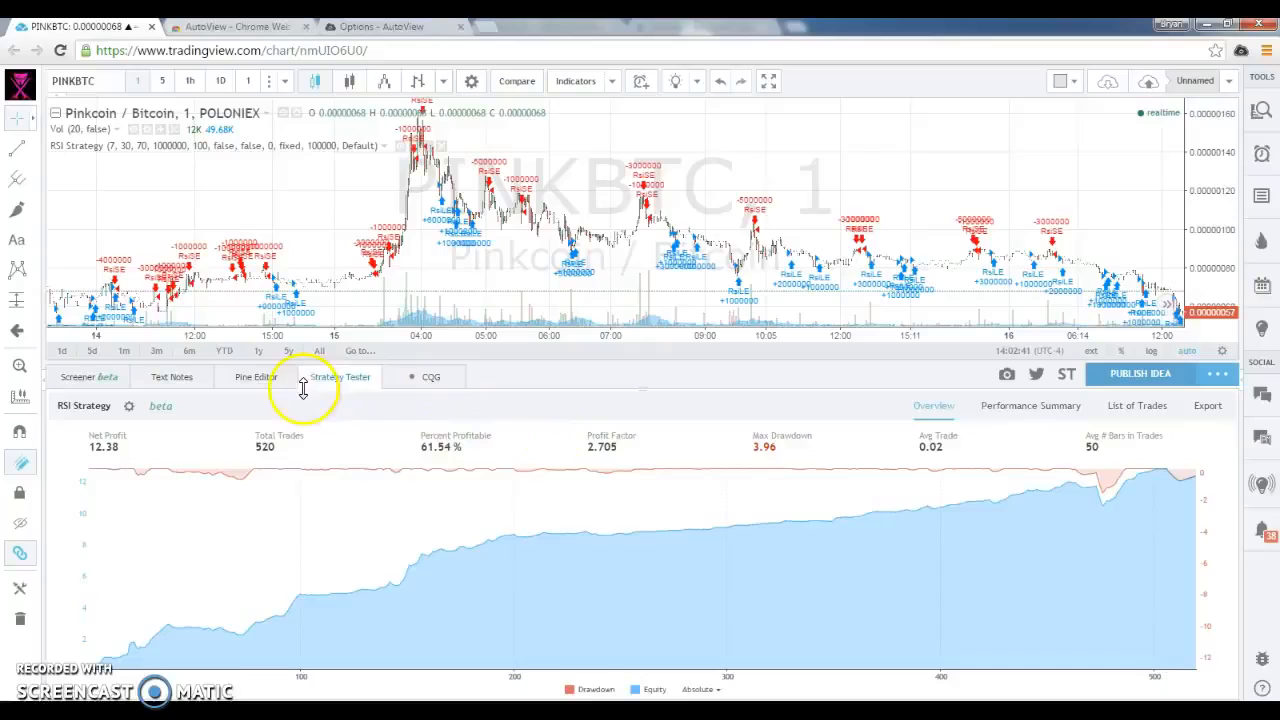
{"action": "left_click", "coordinate": [266, 381]}
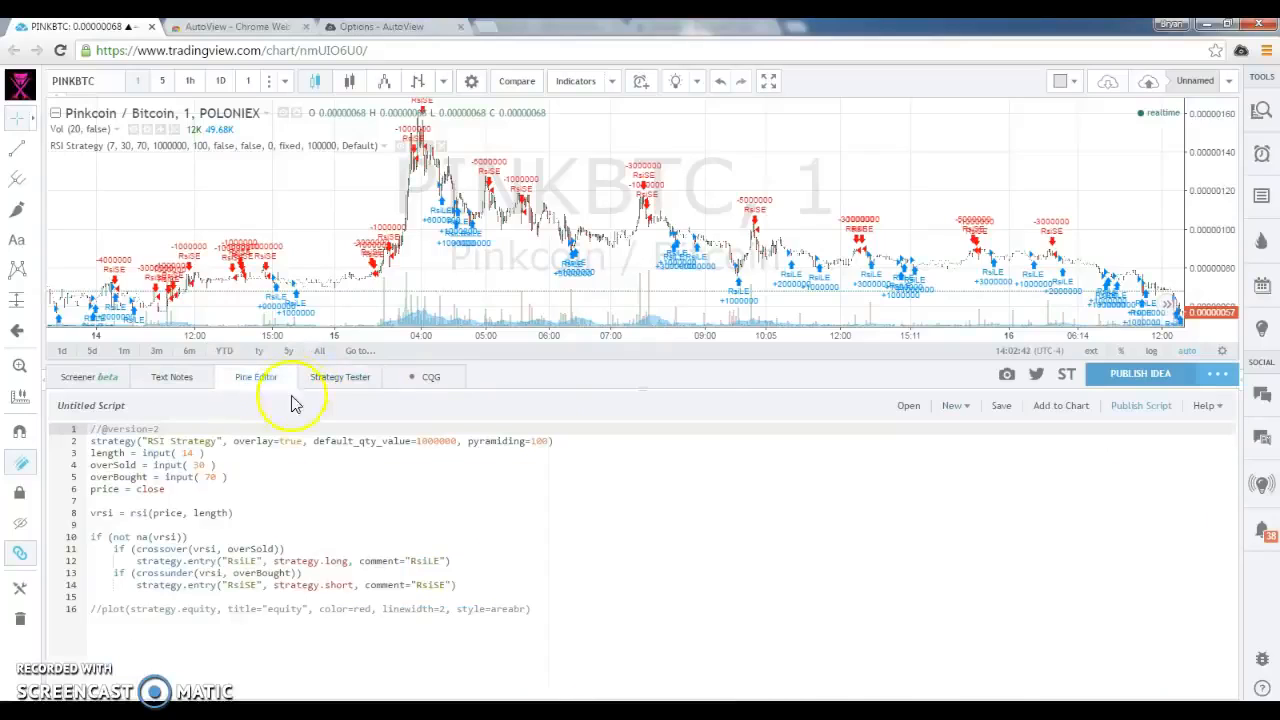
{"action": "left_click", "coordinate": [244, 500]}
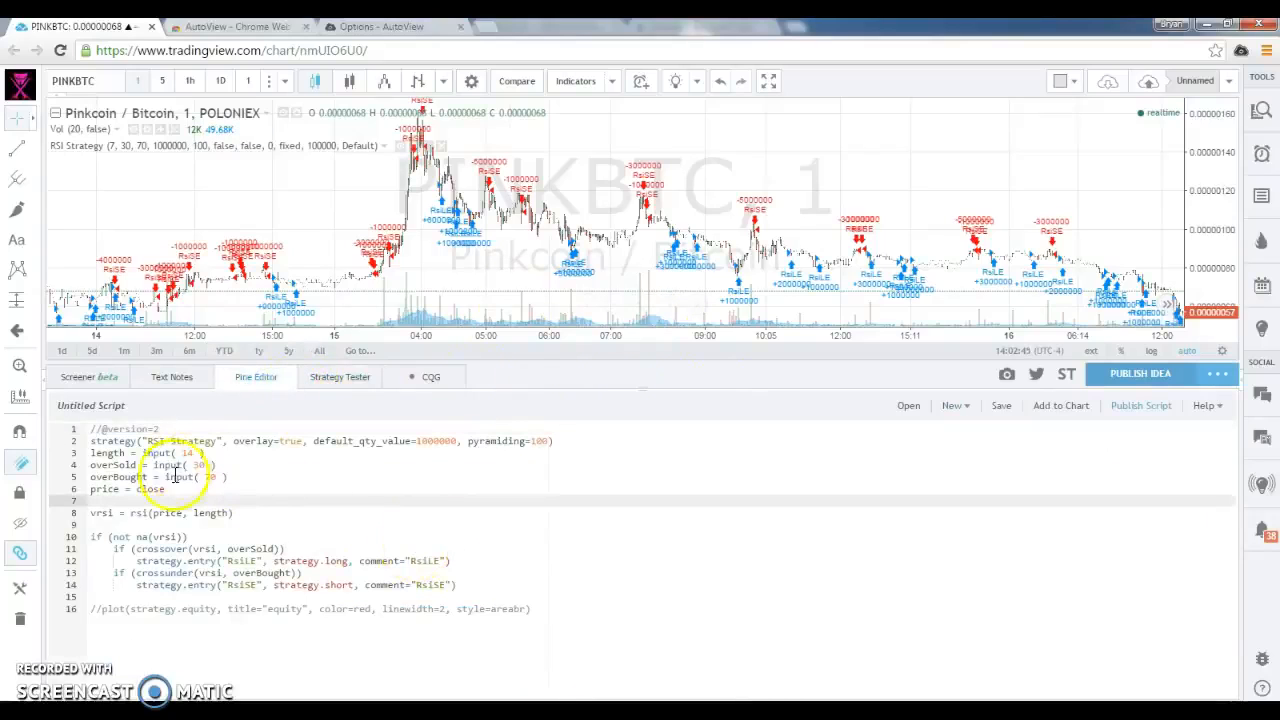
{"action": "left_click", "coordinate": [336, 377]}
{"action": "left_click", "coordinate": [129, 406]}
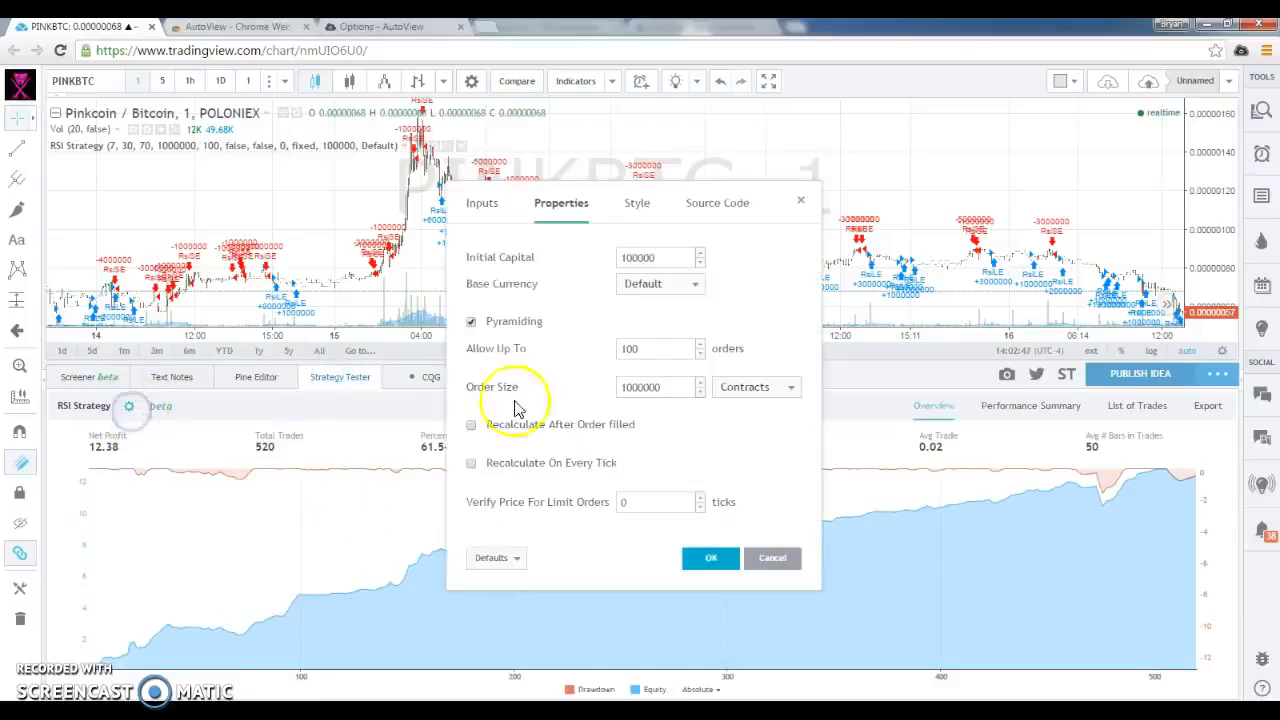
{"action": "left_click", "coordinate": [481, 203]}
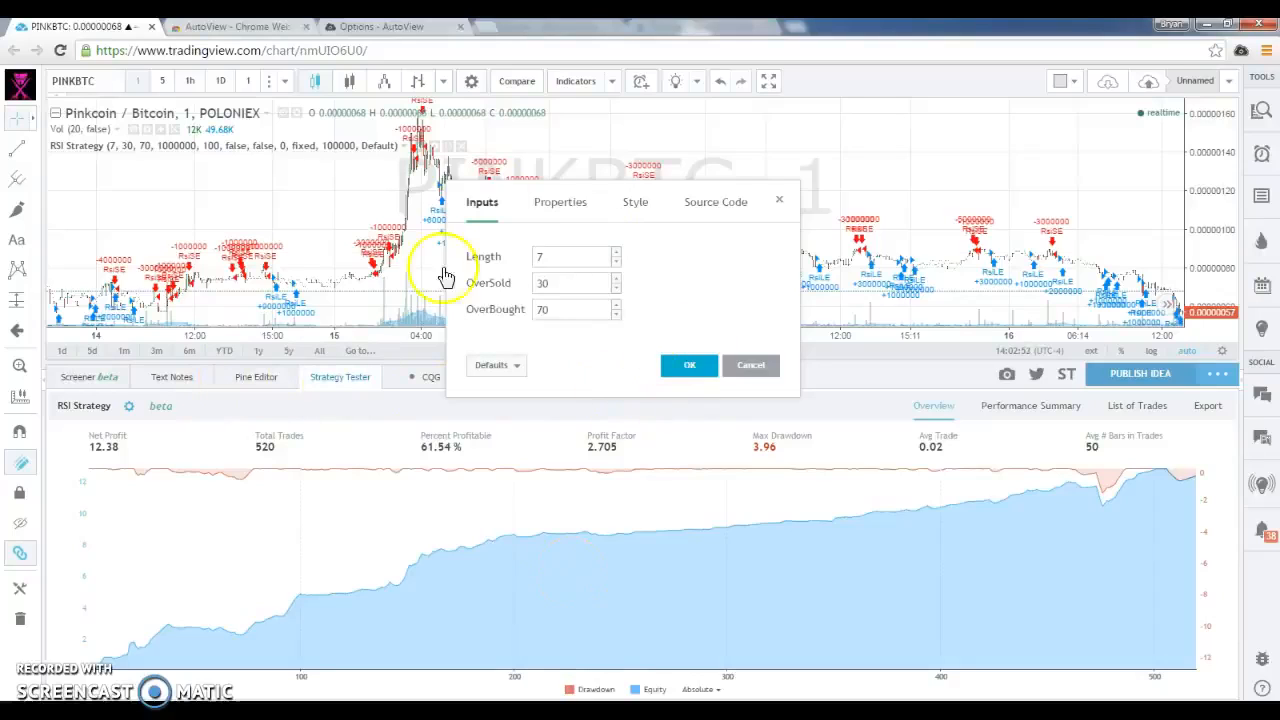
{"action": "left_click", "coordinate": [690, 370]}
Check the strategy's Length setting and set the script's default length input to 7
{"action": "left_click", "coordinate": [256, 377]}
{"action": "left_click", "coordinate": [203, 537]}
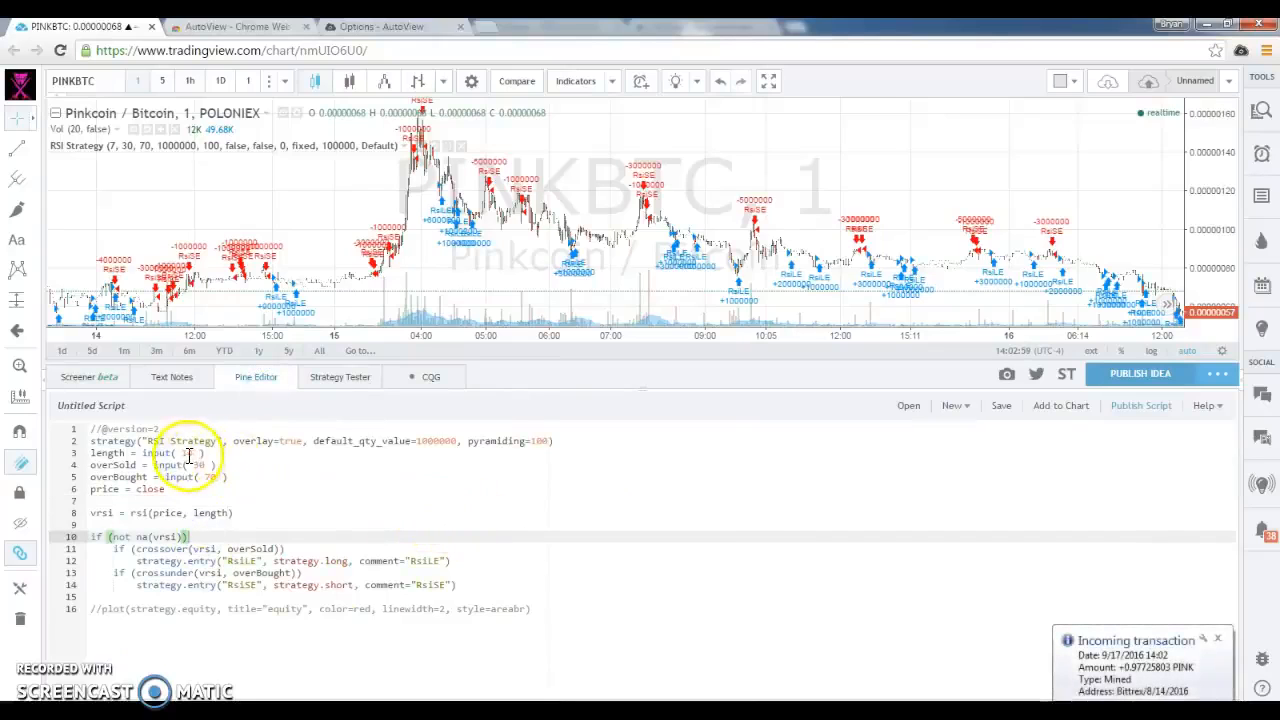
{"action": "left_click", "coordinate": [187, 453]}
{"action": "left_click", "coordinate": [330, 377]}
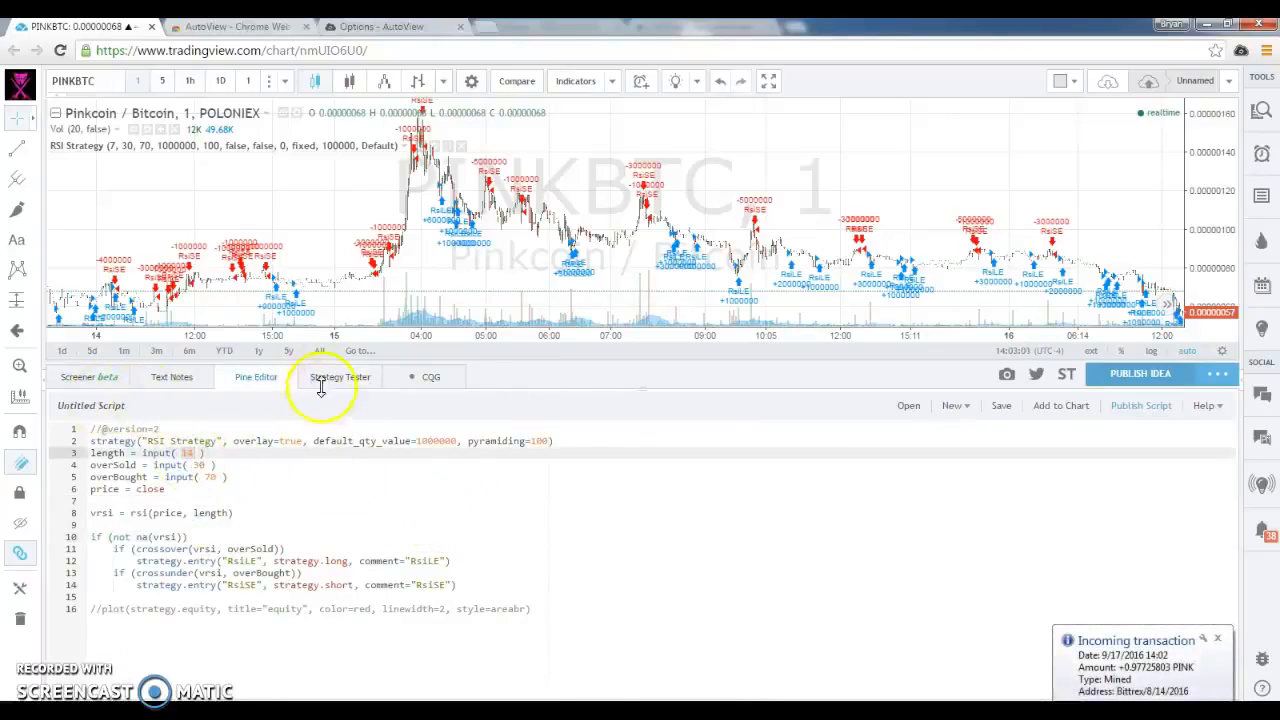
{"action": "left_click", "coordinate": [128, 406]}
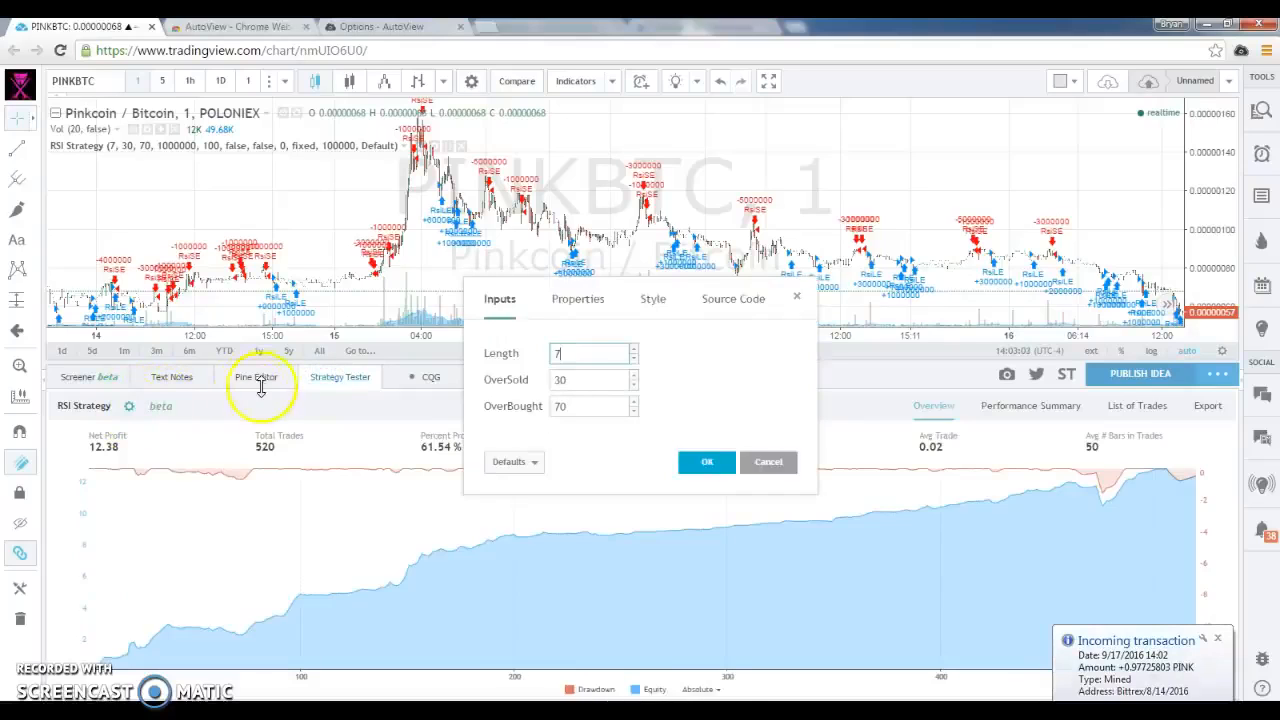
{"action": "left_click", "coordinate": [258, 382]}
{"action": "left_click", "coordinate": [192, 453]}
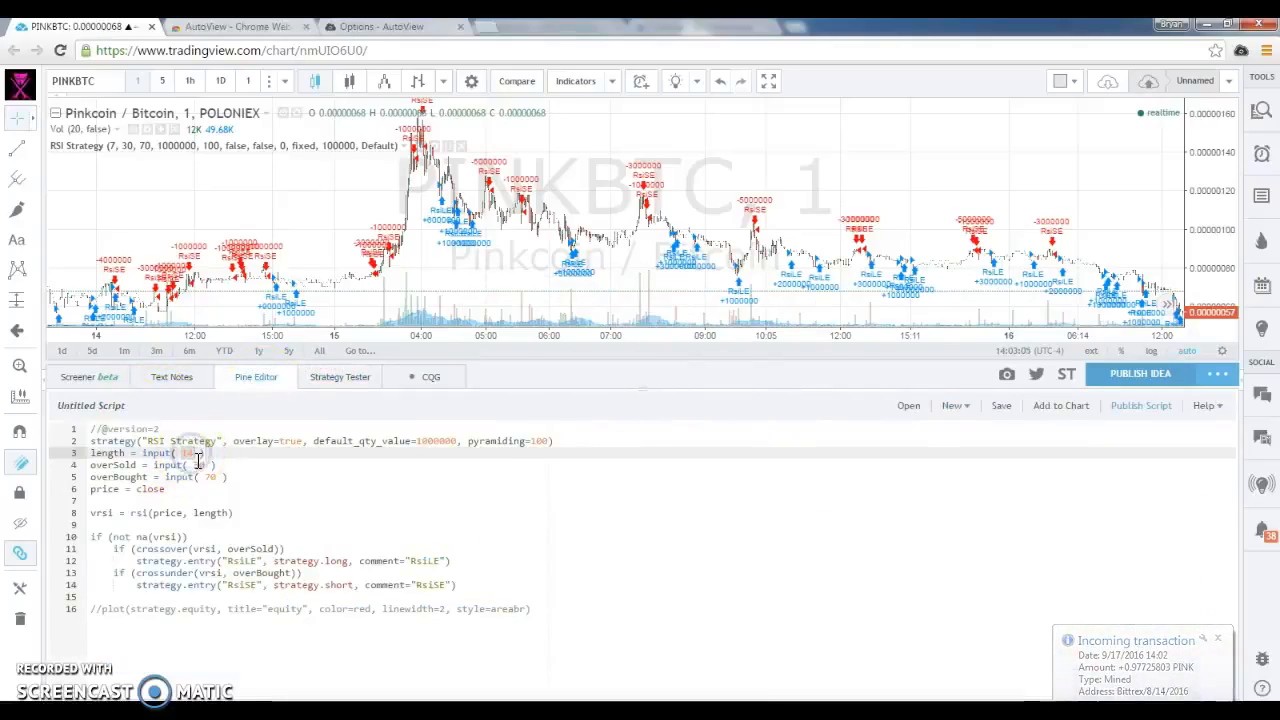
{"action": "left_click", "coordinate": [283, 514]}
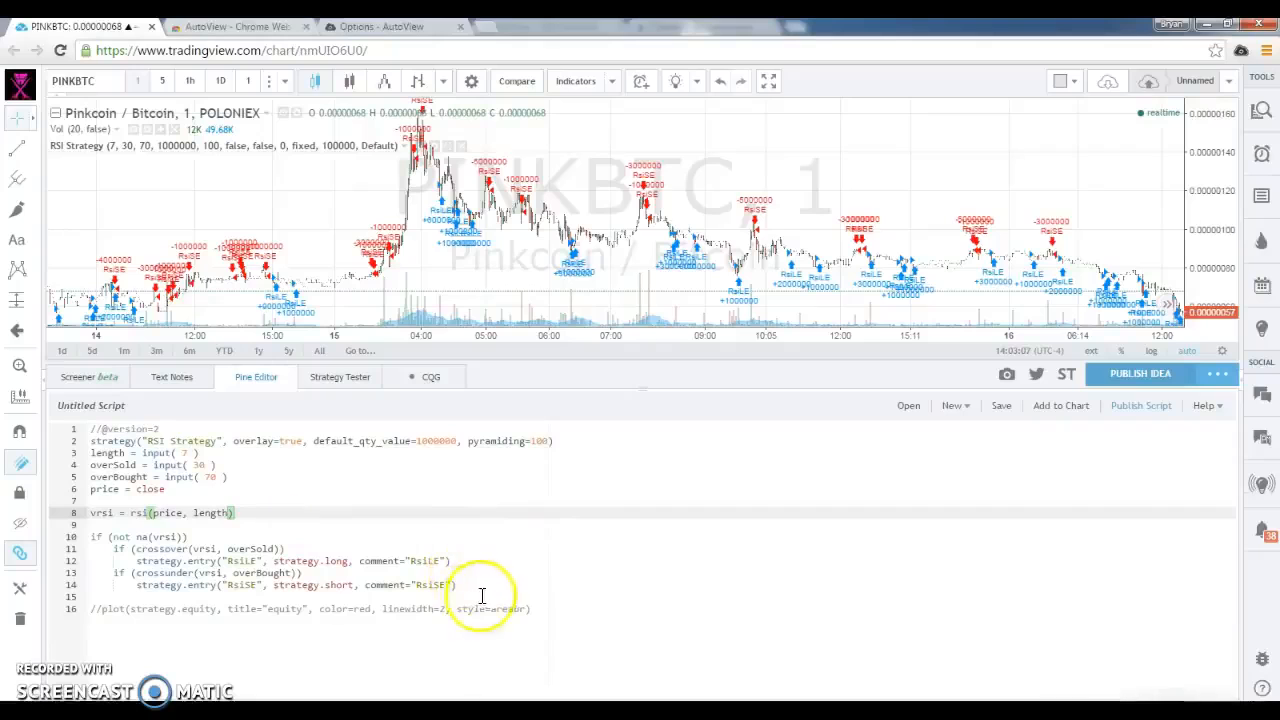
Copy the whole RSI Strategy code into a new blank script, discarding the unsaved changes in the current one
{"action": "left_click_drag", "start_coordinate": [570, 611], "coordinate": [73, 423]}
{"action": "key", "text": "ctrl+c"}
{"action": "left_click", "coordinate": [962, 407]}
{"action": "left_click", "coordinate": [983, 103]}
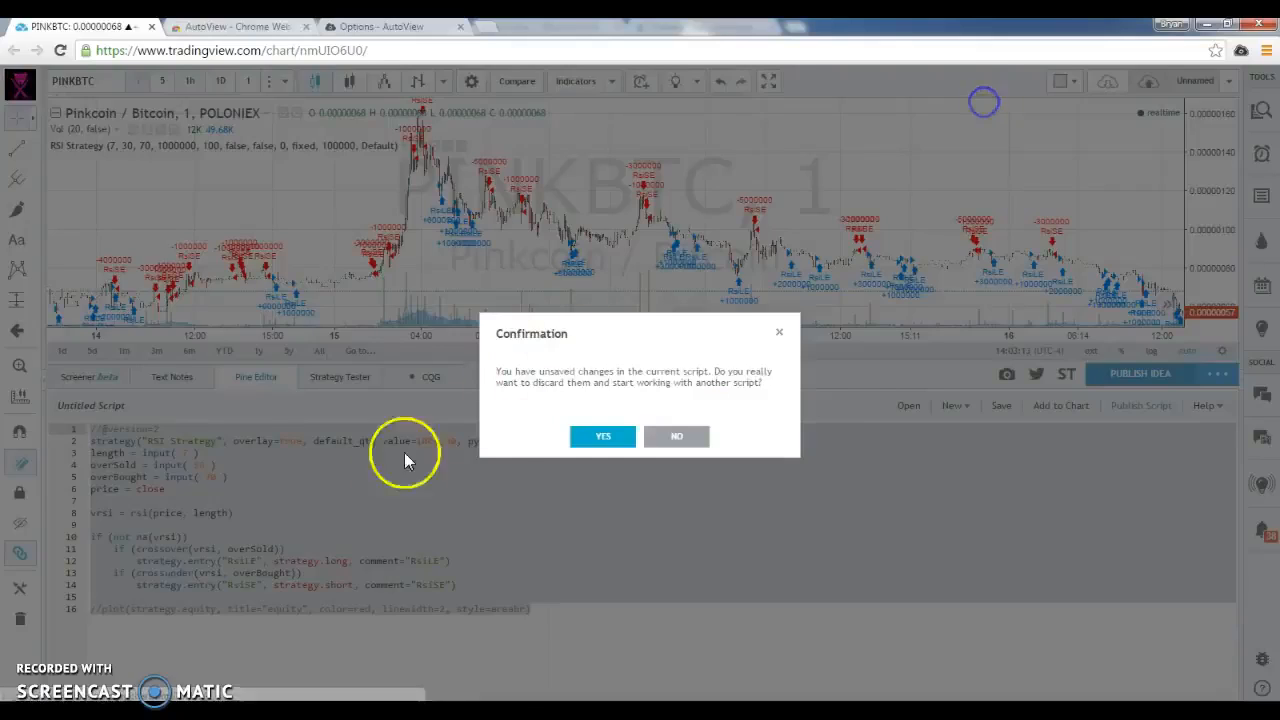
{"action": "left_click", "coordinate": [597, 437]}
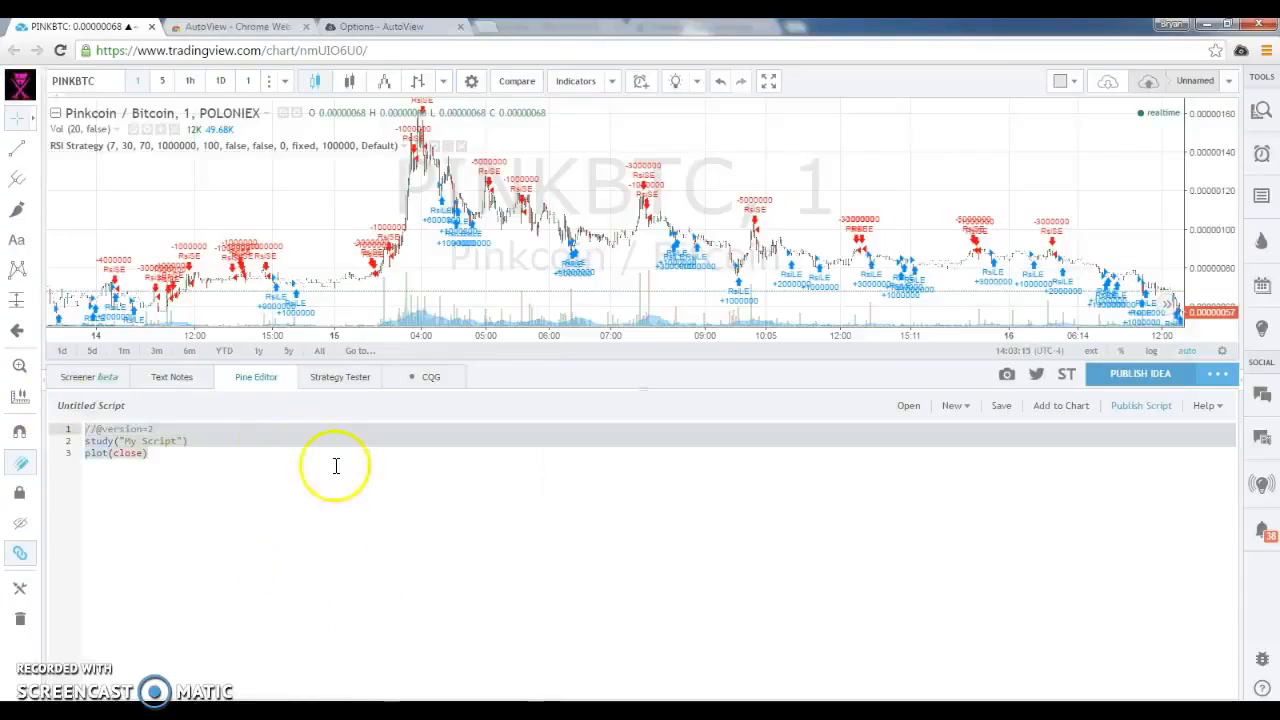
{"action": "key", "text": "ctrl+a"}
{"action": "key", "text": "ctrl+v"}
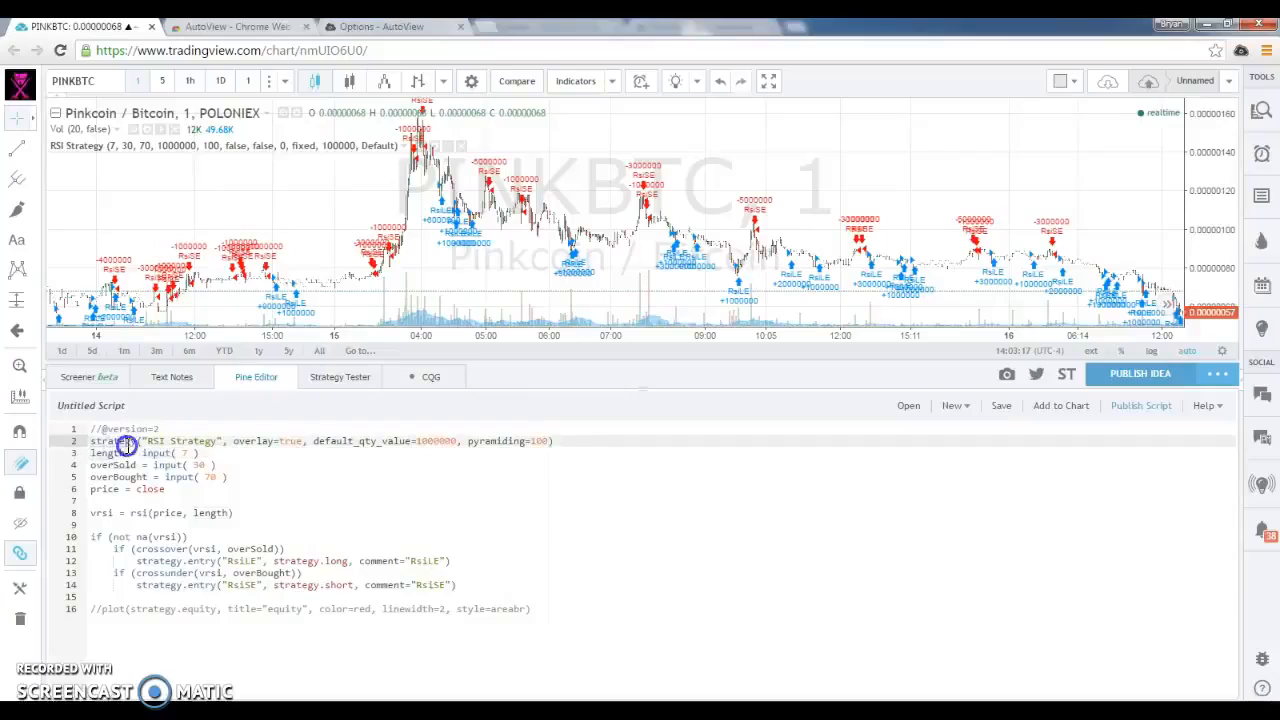
Change the declaration on line 2 from strategy to study and title it "RSI Strategy Alerts"
{"action": "mouse_move", "coordinate": [128, 446]}
{"action": "type", "text": "study"}
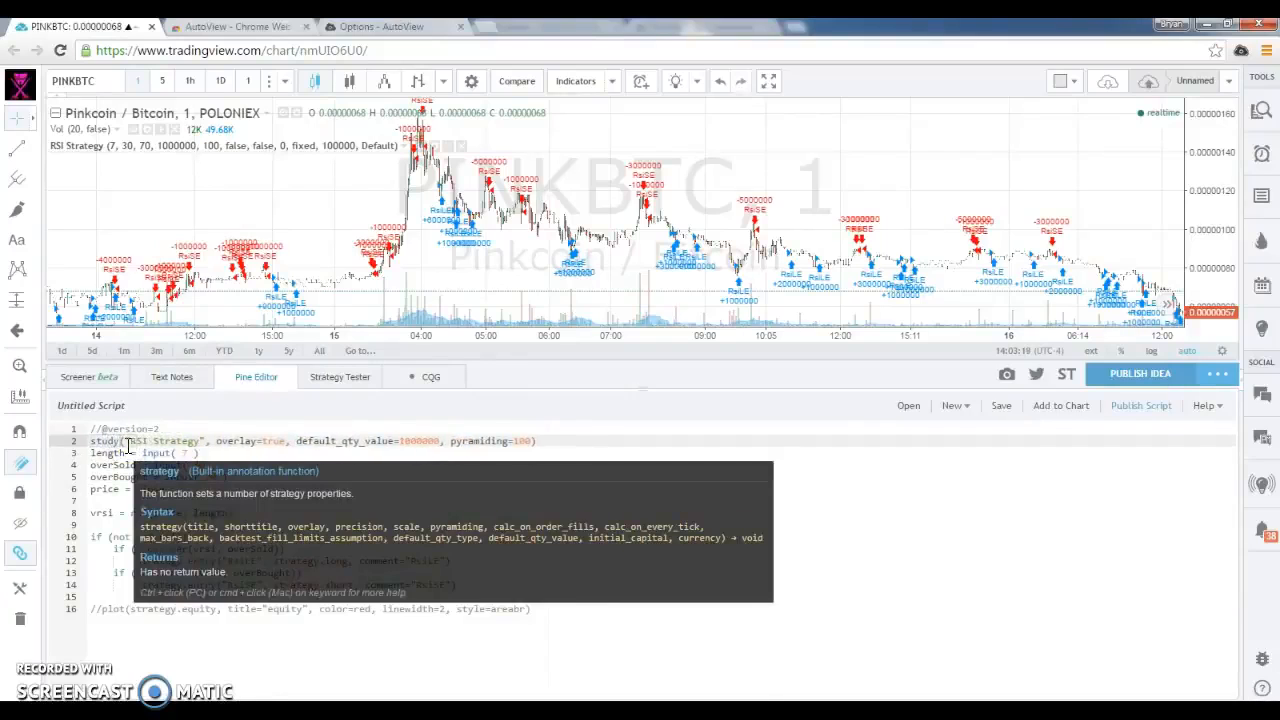
{"action": "left_click", "coordinate": [152, 441]}
{"action": "type", "text": "Alerts"}
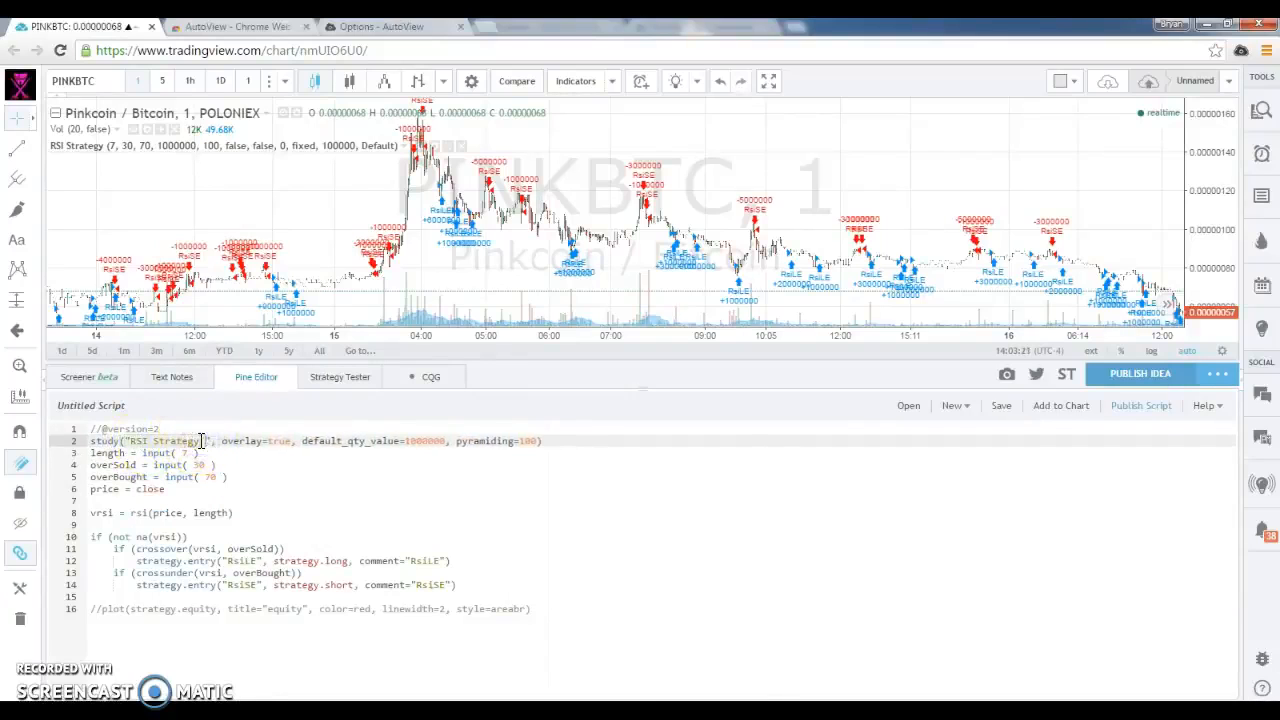
Set overlay to false in the study declaration and remove its default_qty_value and pyramiding arguments
{"action": "left_click", "coordinate": [307, 441]}
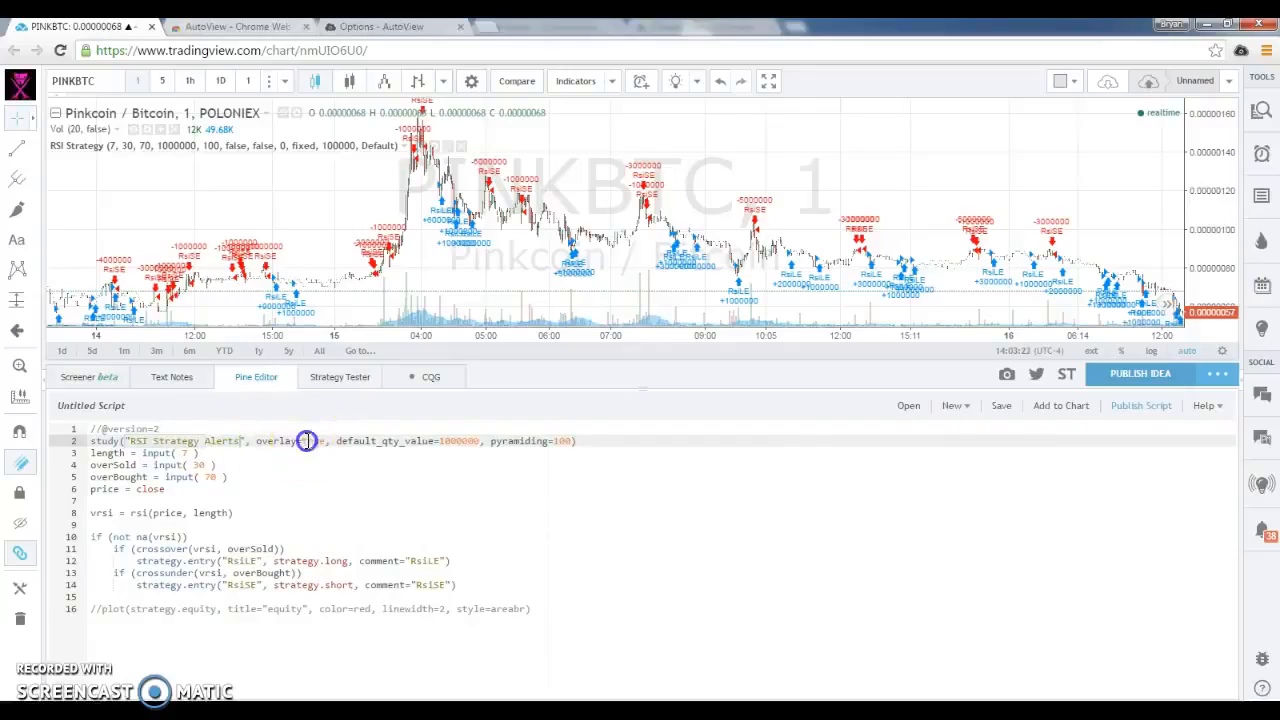
{"action": "type", "text": "fals"}
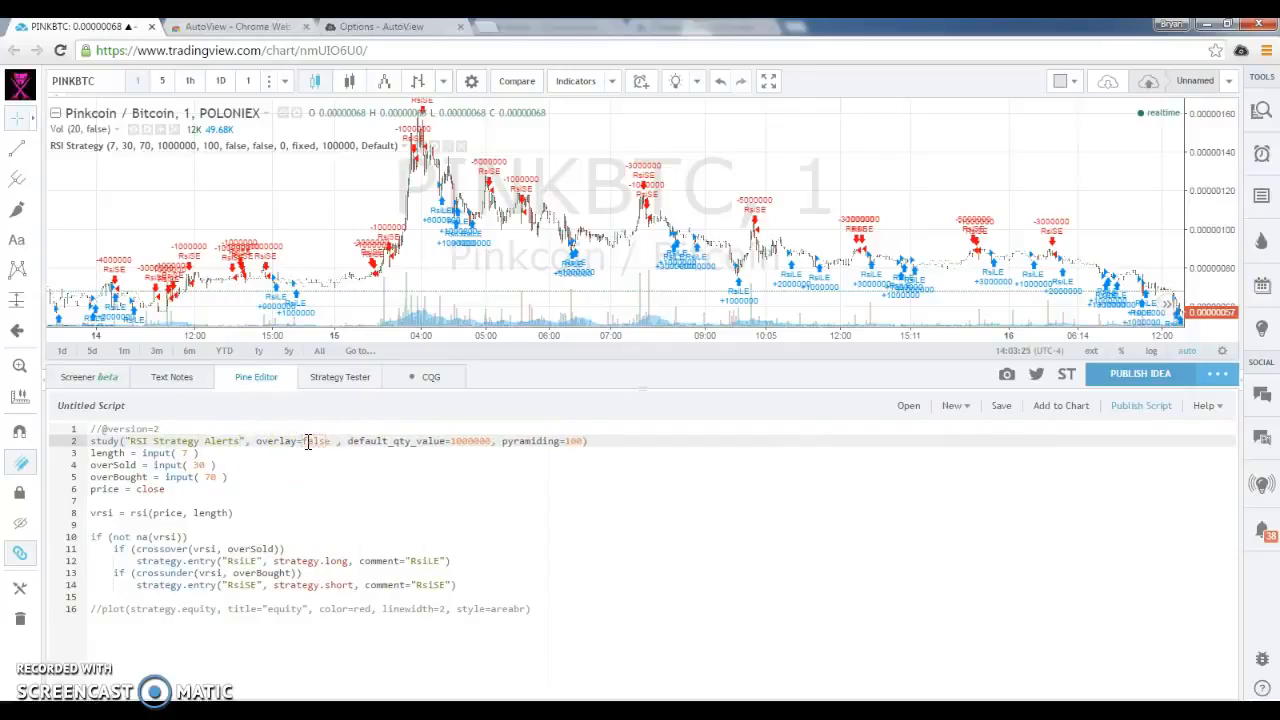
{"action": "left_click", "coordinate": [432, 441]}
{"action": "left_click", "coordinate": [830, 473]}
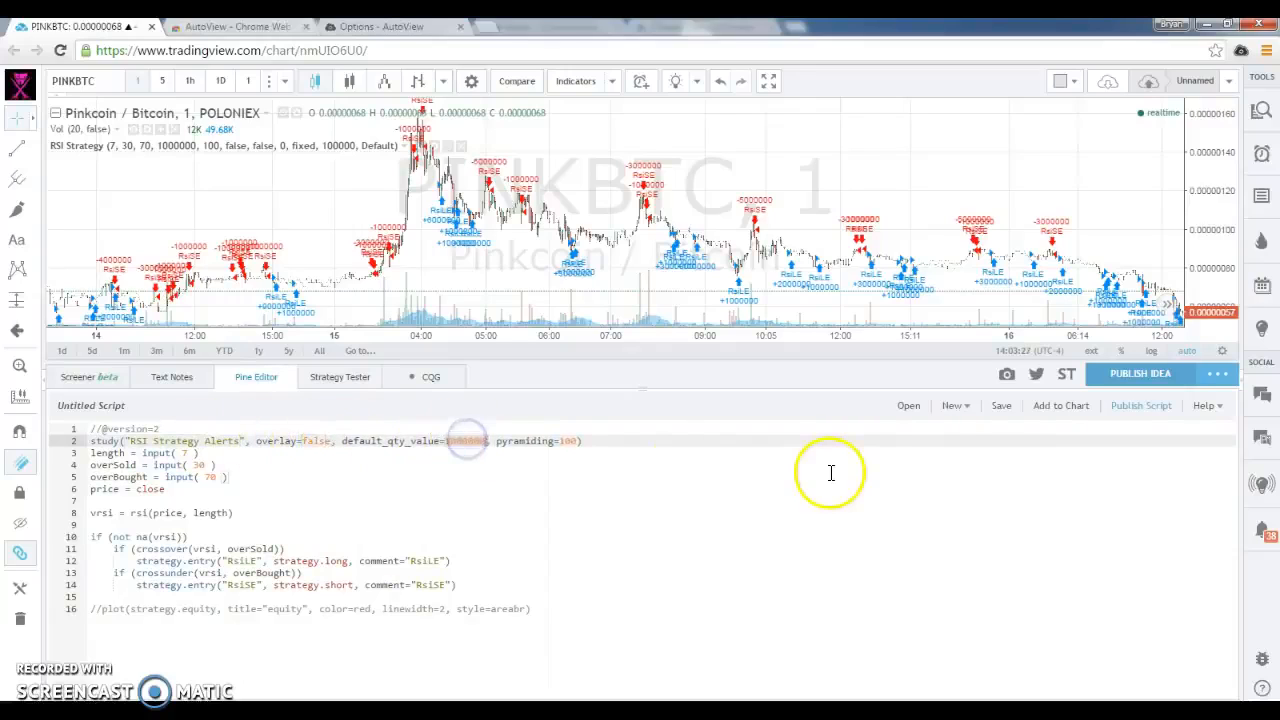
{"action": "left_click", "coordinate": [410, 449]}
{"action": "left_click", "coordinate": [341, 444]}
{"action": "key", "text": "shift+End"}
{"action": "key", "text": "Delete"}
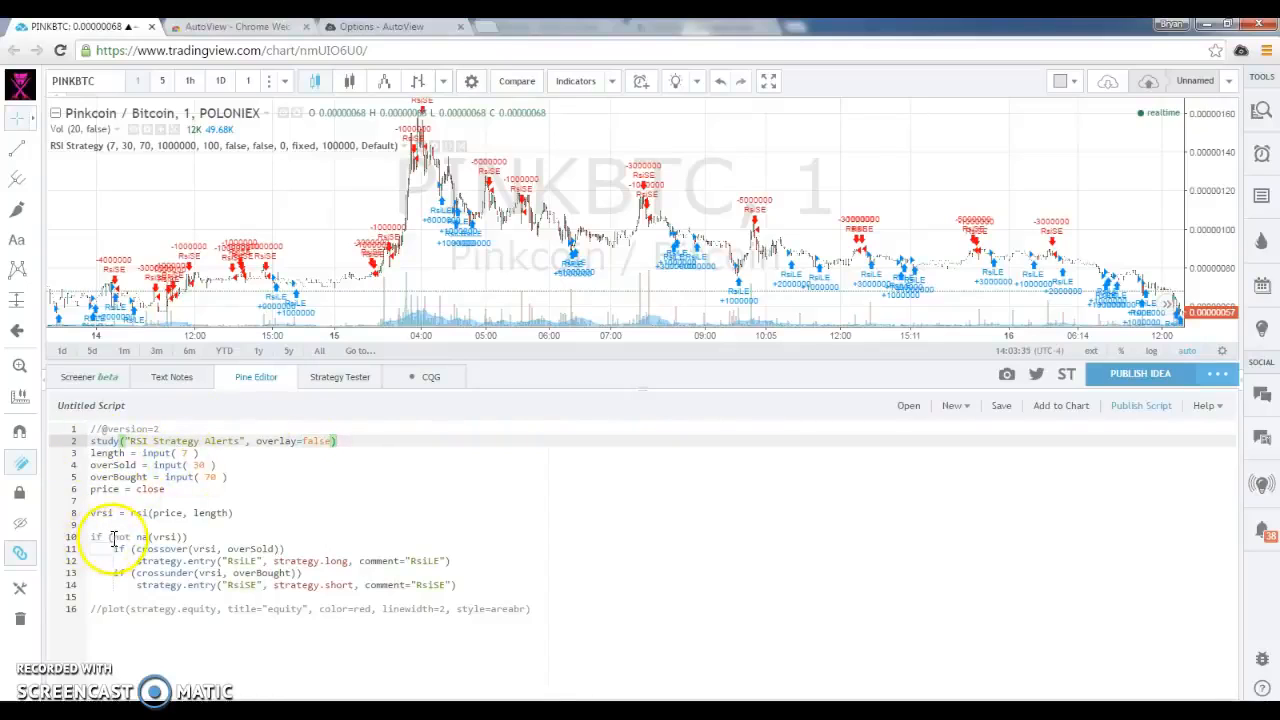
Replace the outer if condition on line 10 with the variable definition notna = not na(vrsi)
{"action": "left_click", "coordinate": [73, 537]}
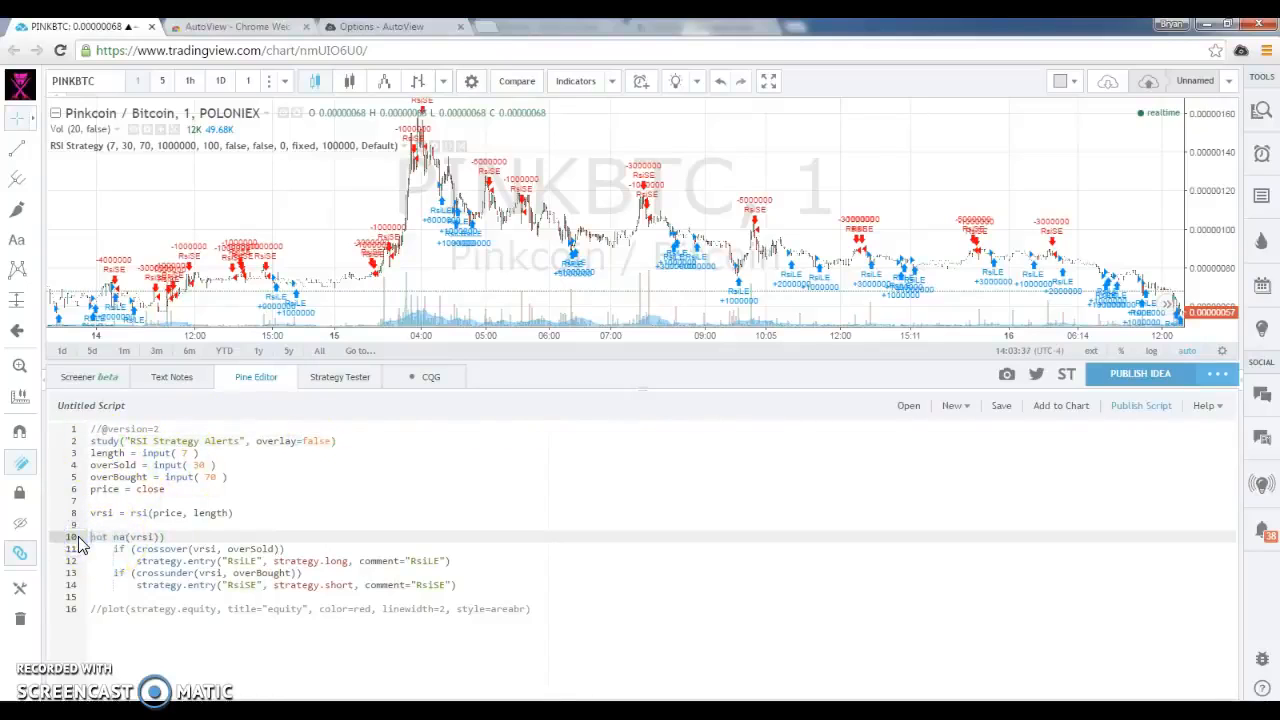
{"action": "type", "text": "notna ="}
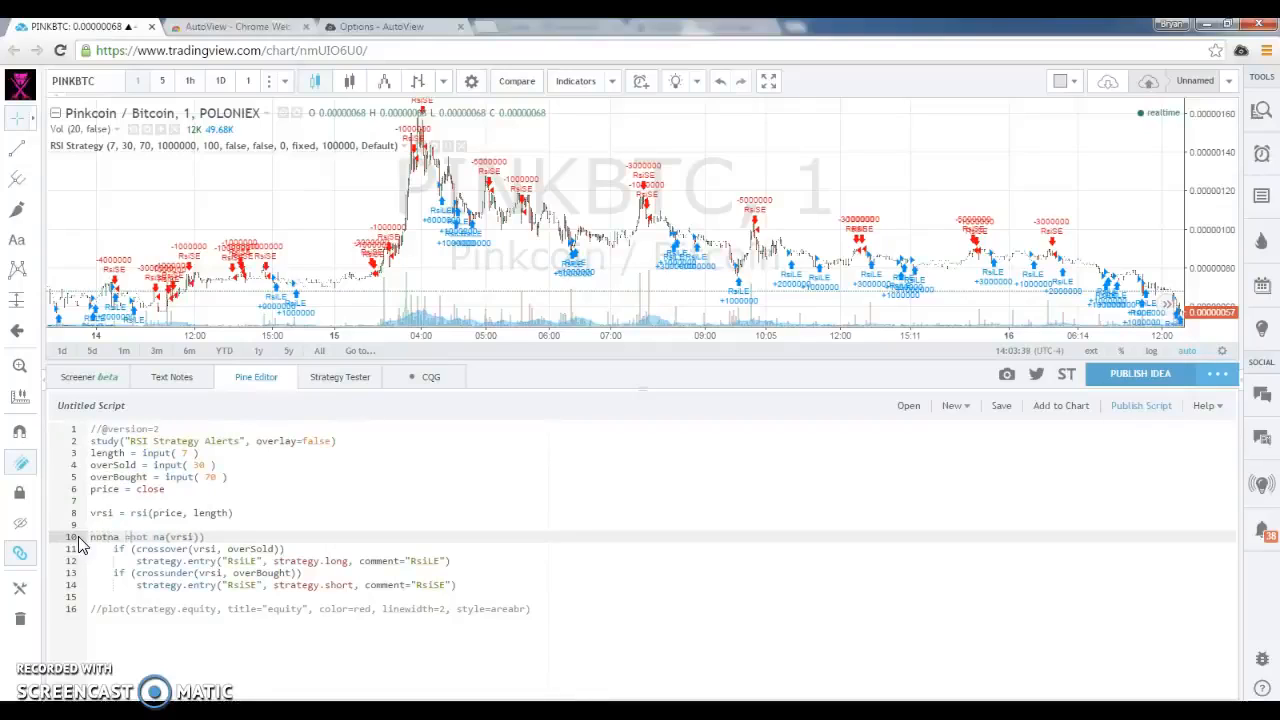
{"action": "left_click", "coordinate": [243, 540]}
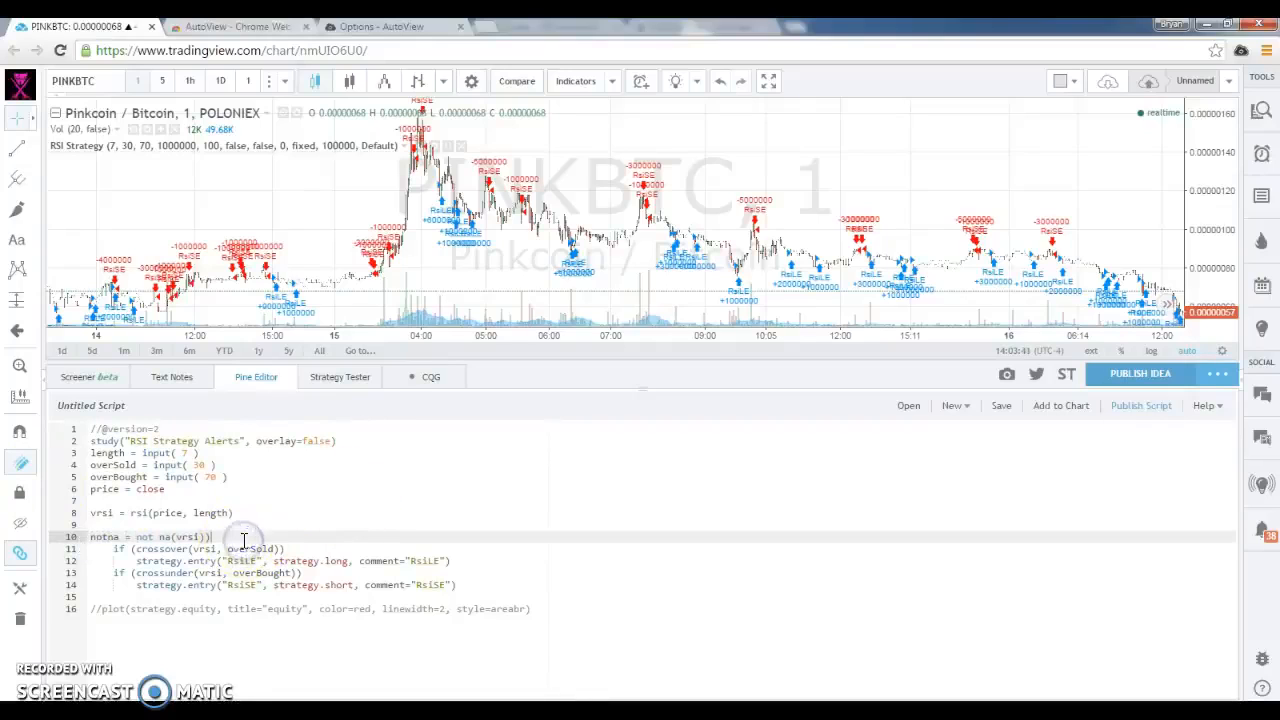
Turn the oversold condition into long = crossover(vrsi, overSold) and delete the long strategy.entry line below it
{"action": "left_click", "coordinate": [134, 550]}
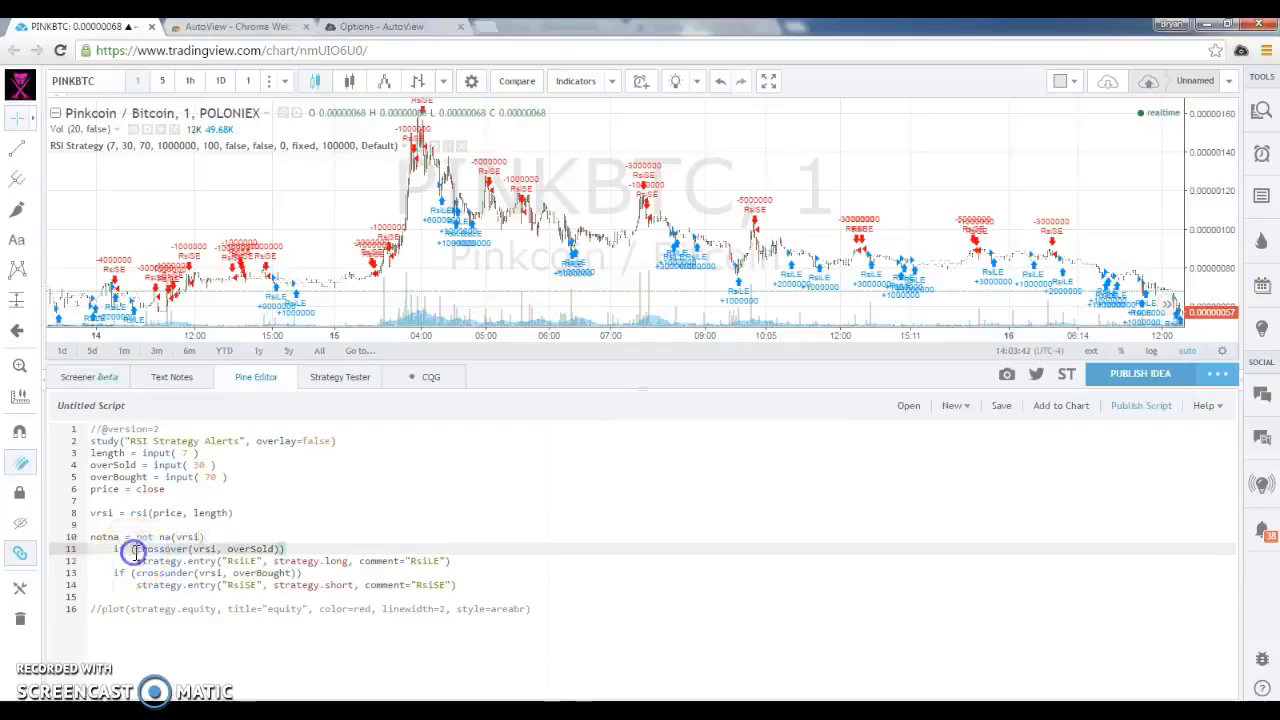
{"action": "left_click_drag", "start_coordinate": [118, 549], "coordinate": [75, 551]}
{"action": "type", "text": "long"}
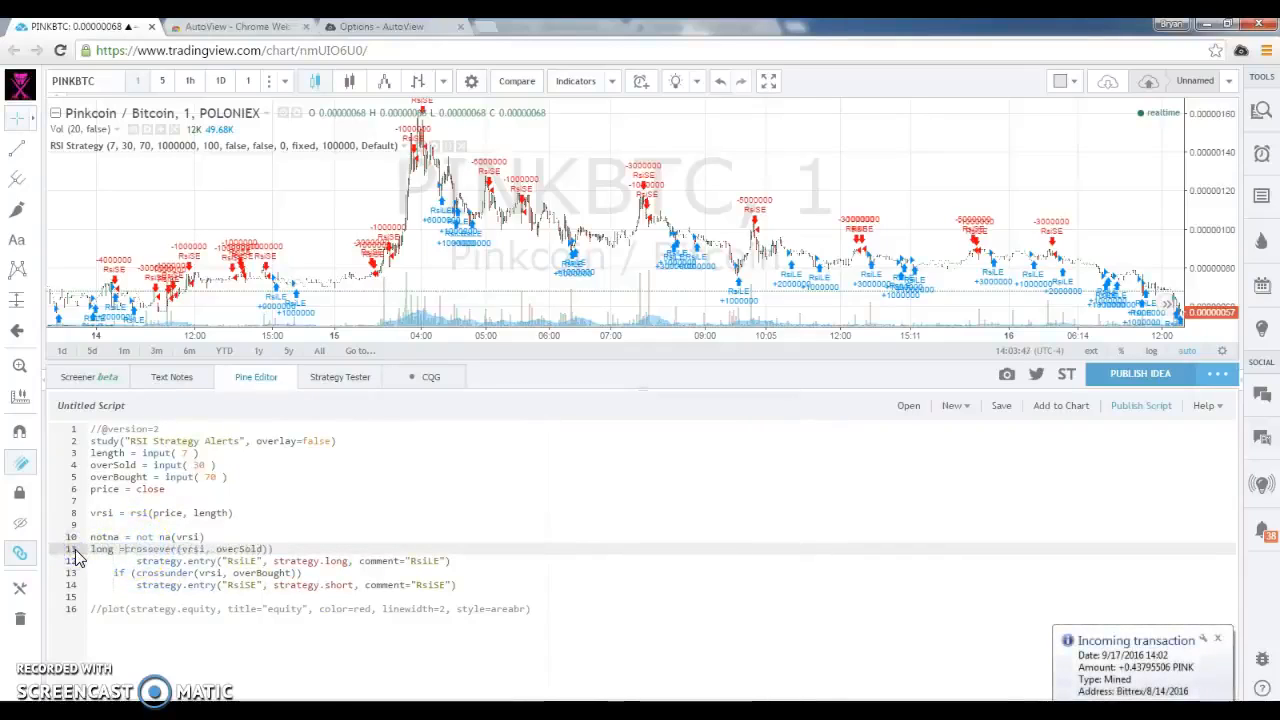
{"action": "left_click", "coordinate": [308, 551]}
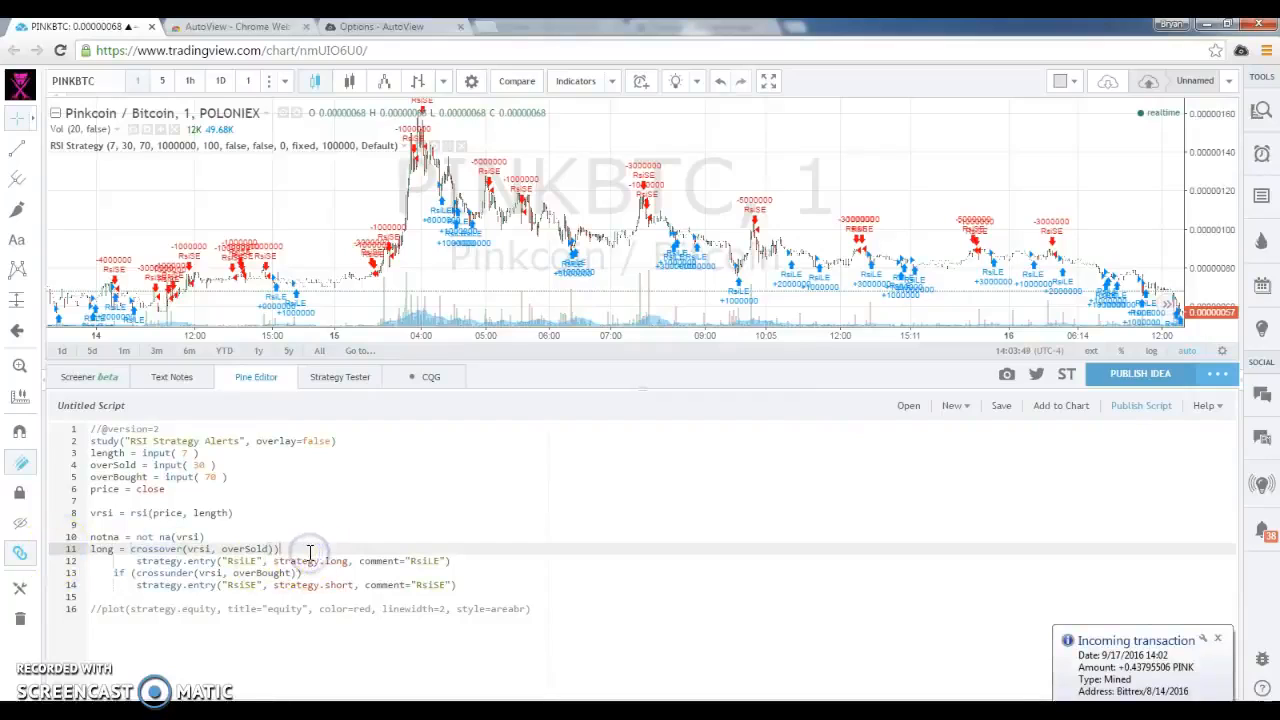
{"action": "left_click", "coordinate": [488, 560]}
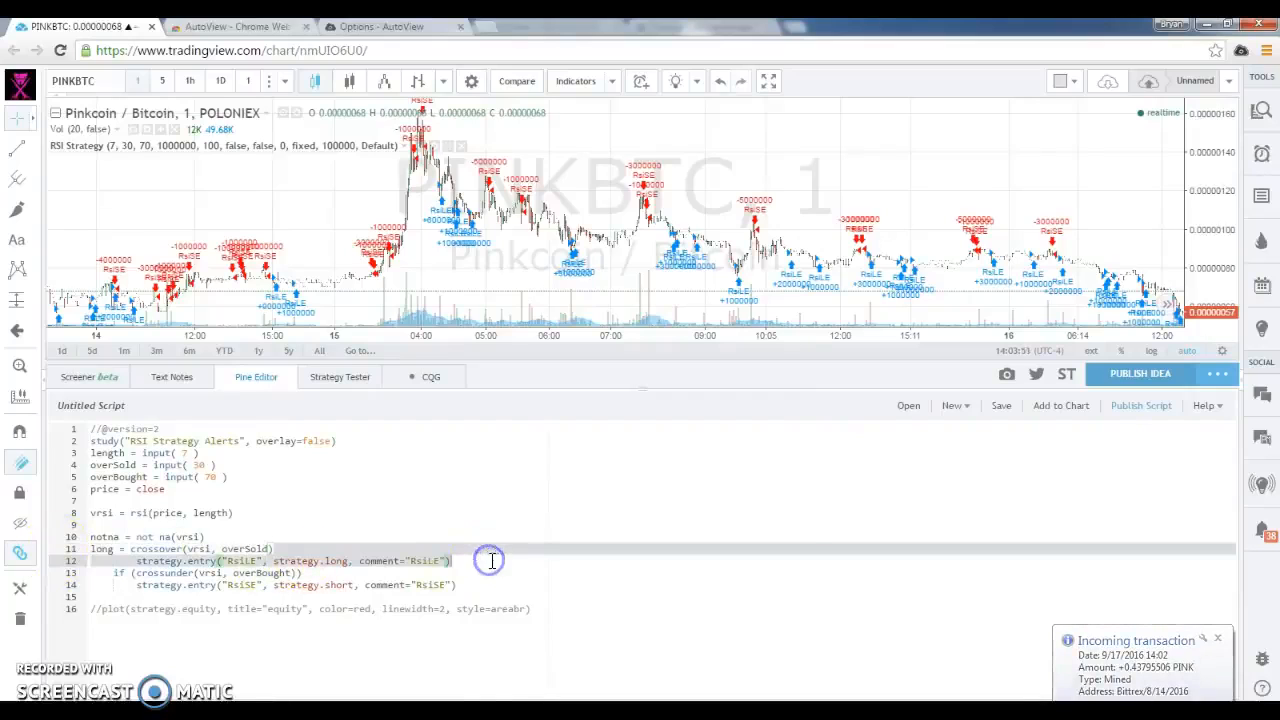
{"action": "key", "text": "BackSpace"}
Define short from crossunder(vrsi, overBought) directly below long, and delete the short strategy.entry and commented equity plot lines
{"action": "left_click", "coordinate": [113, 572]}
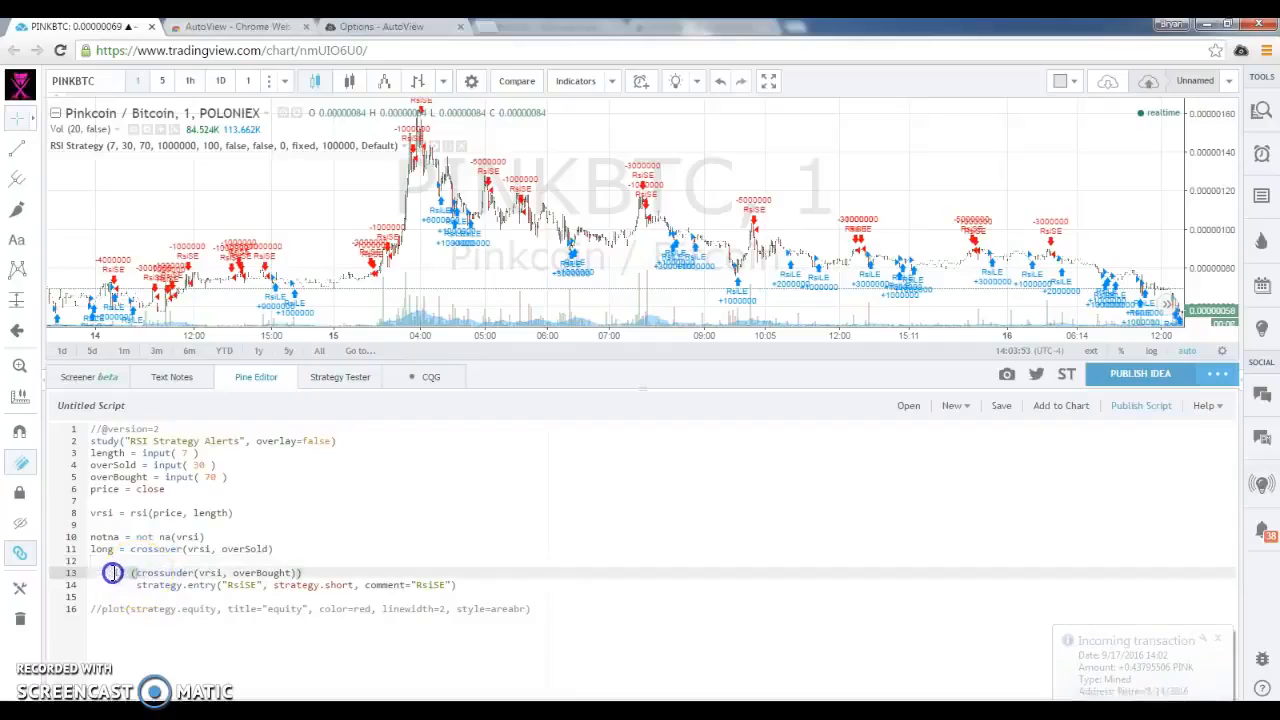
{"action": "left_click_drag", "start_coordinate": [92, 573], "coordinate": [88, 573]}
{"action": "type", "text": "short"}
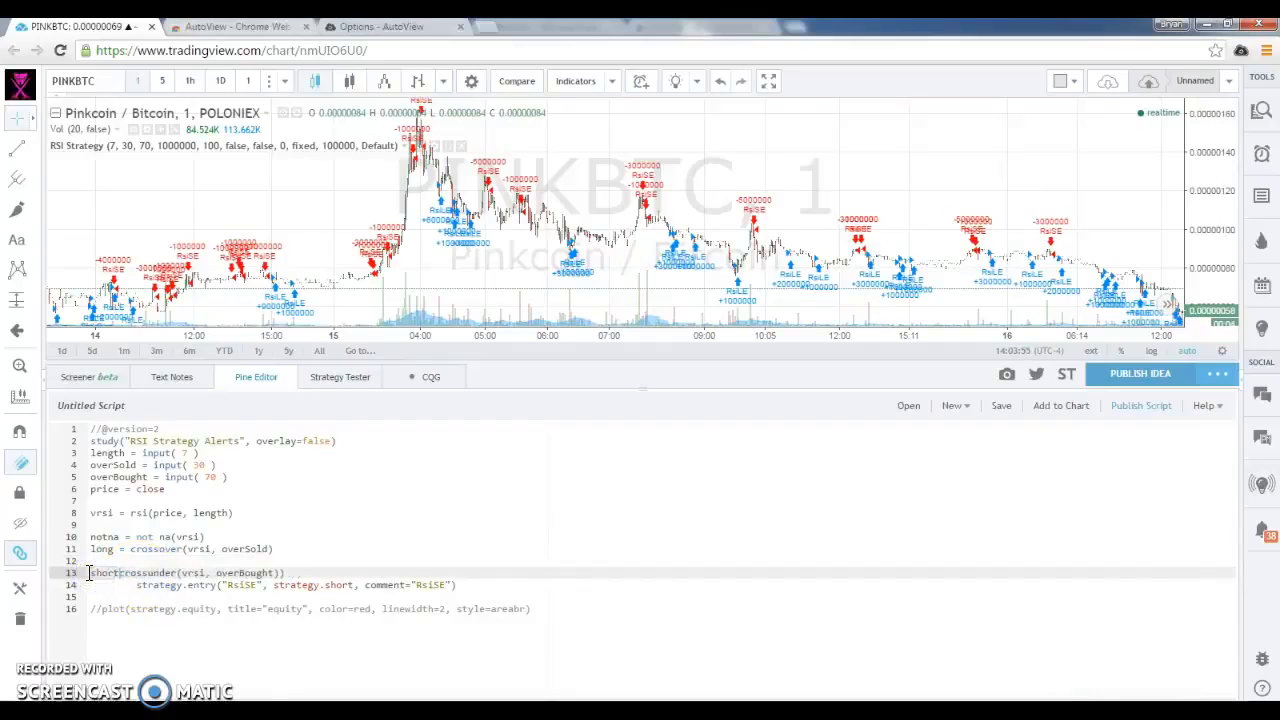
{"action": "left_click", "coordinate": [124, 563]}
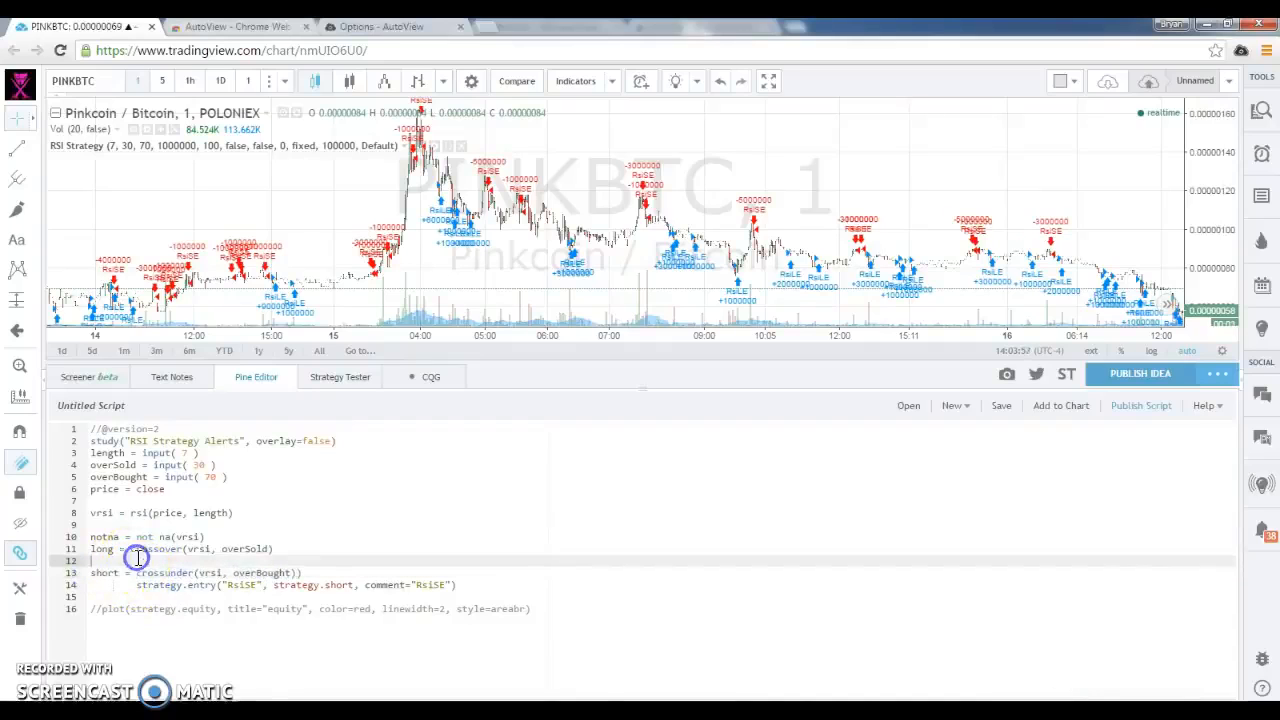
{"action": "key", "text": "BackSpace"}
{"action": "left_click", "coordinate": [150, 573]}
{"action": "left_click_drag", "start_coordinate": [150, 573], "coordinate": [594, 600]}
{"action": "key", "text": "BackSpace"}
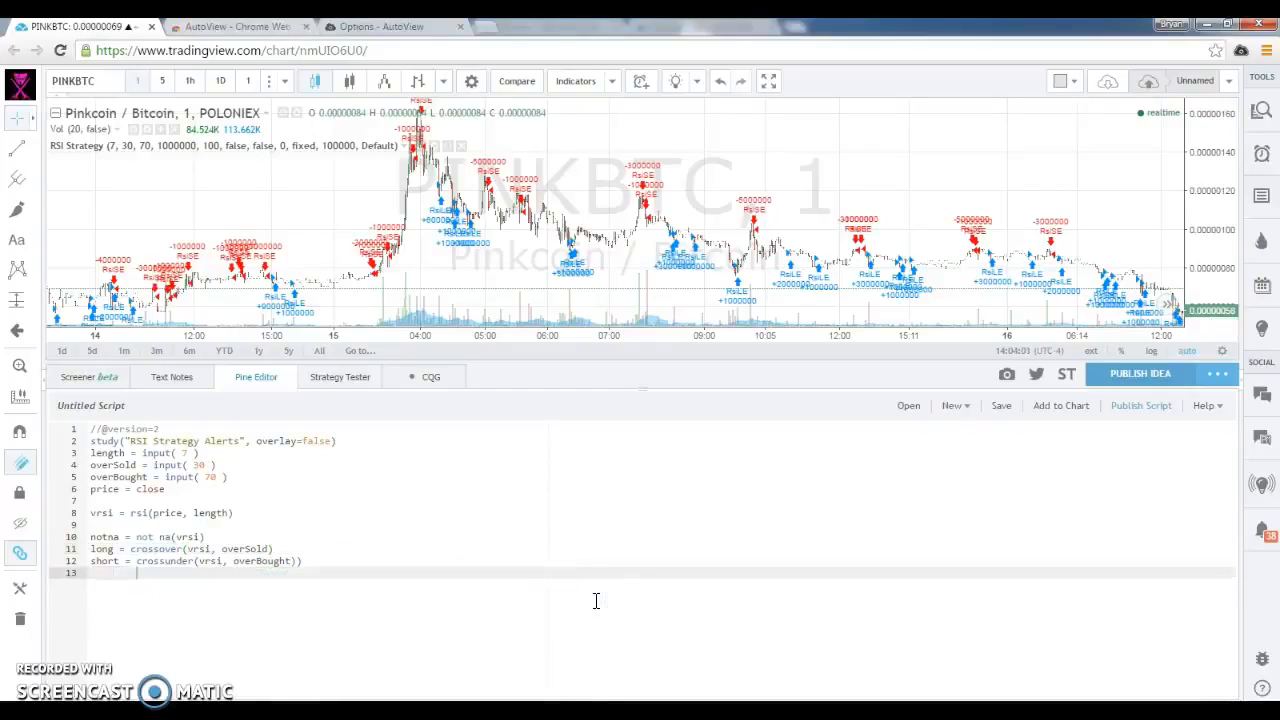
Add plot(long, color=green) and plot(short, color=red) at the end of the script, after a blank line
{"action": "key", "text": "Return"}
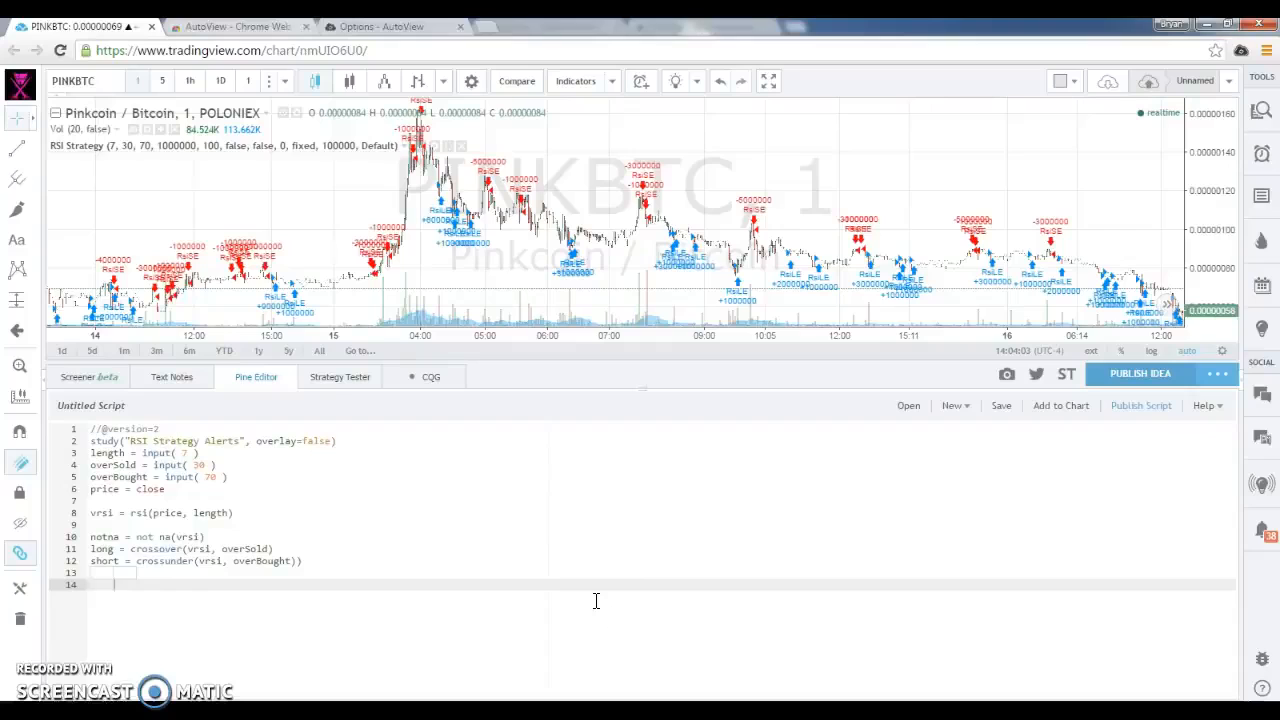
{"action": "key", "text": "Up"}
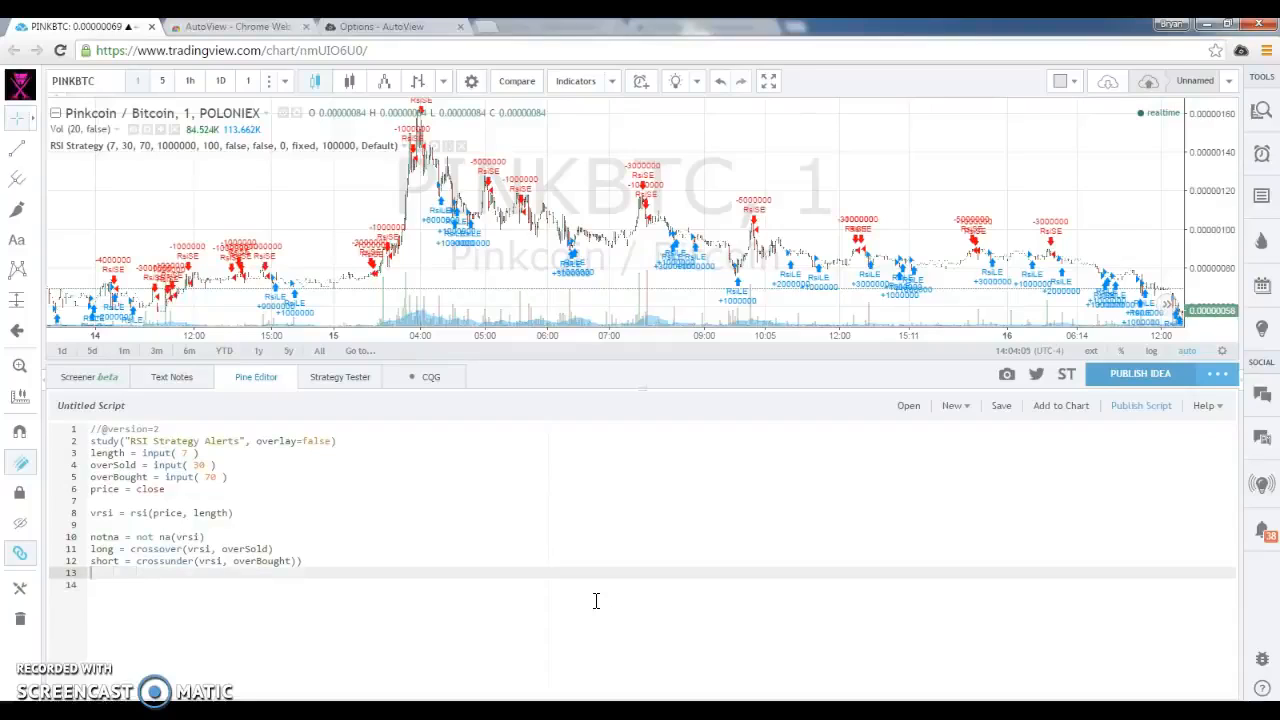
{"action": "key", "text": "Down"}
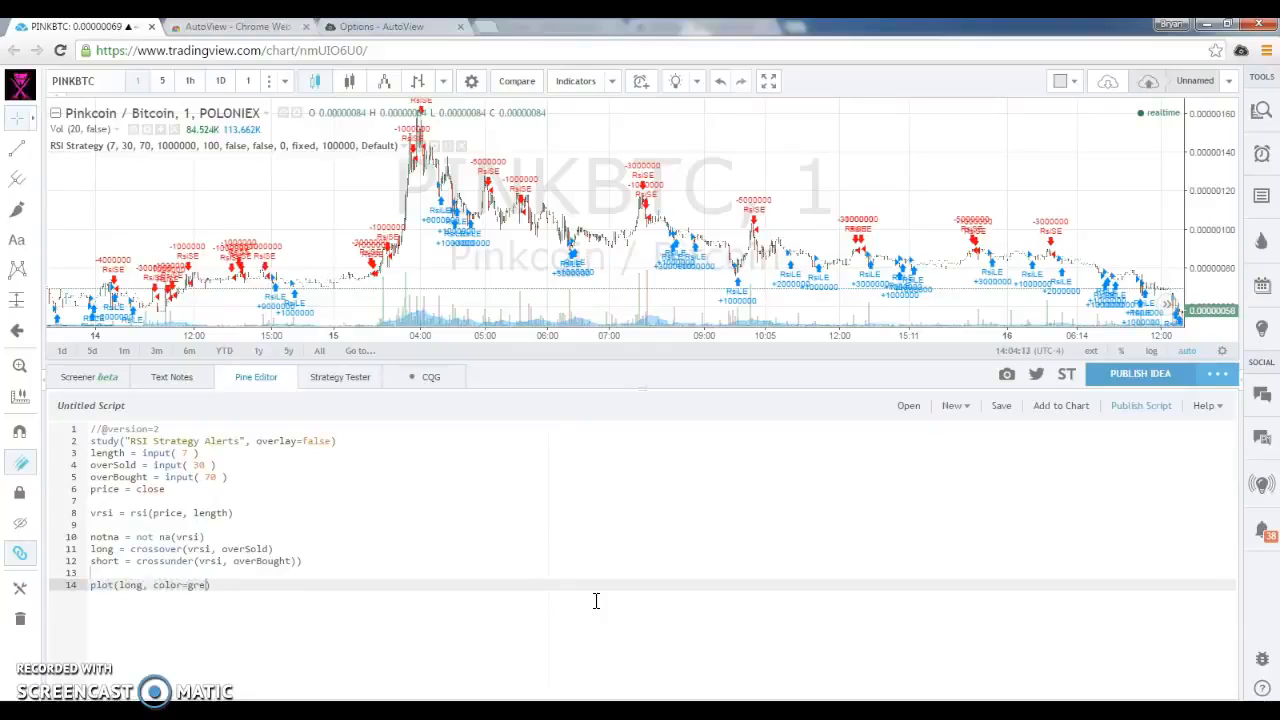
{"action": "key", "text": "Return"}
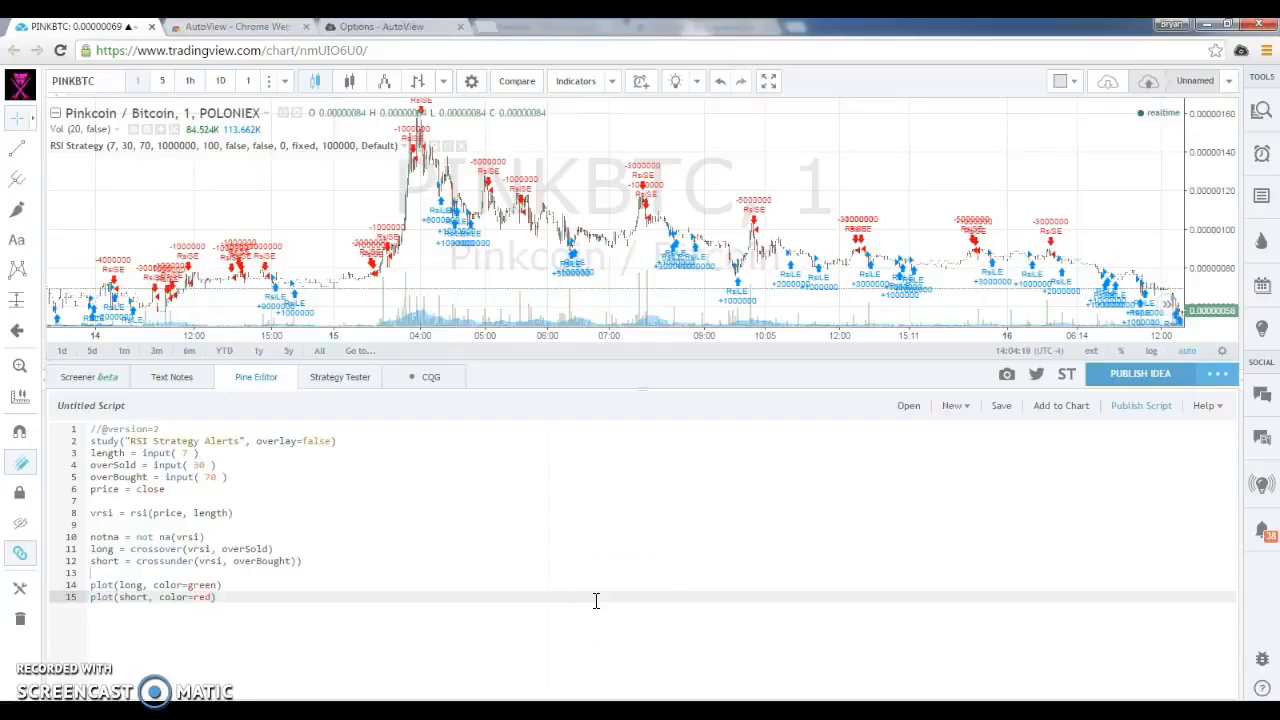
Remove the extra closing parenthesis at the end of line 12 and save the script as RSI Strategy Alerts
{"action": "left_click", "coordinate": [1068, 418]}
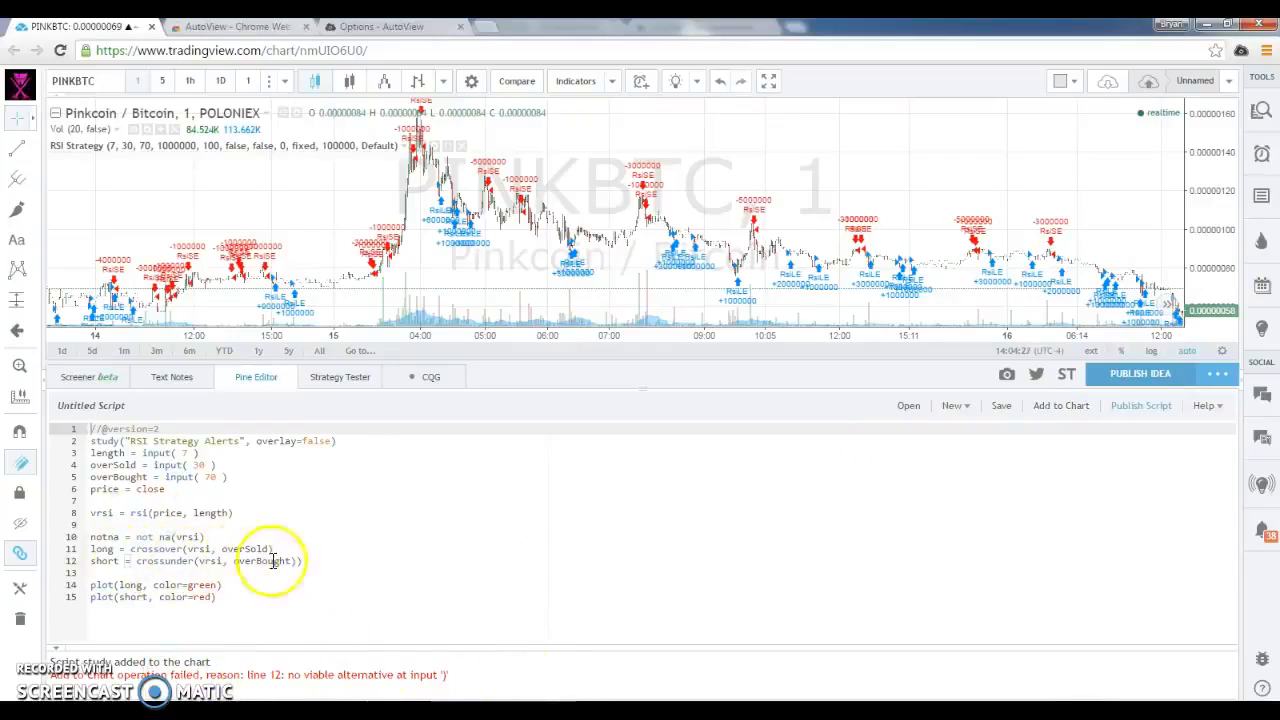
{"action": "left_click", "coordinate": [327, 559]}
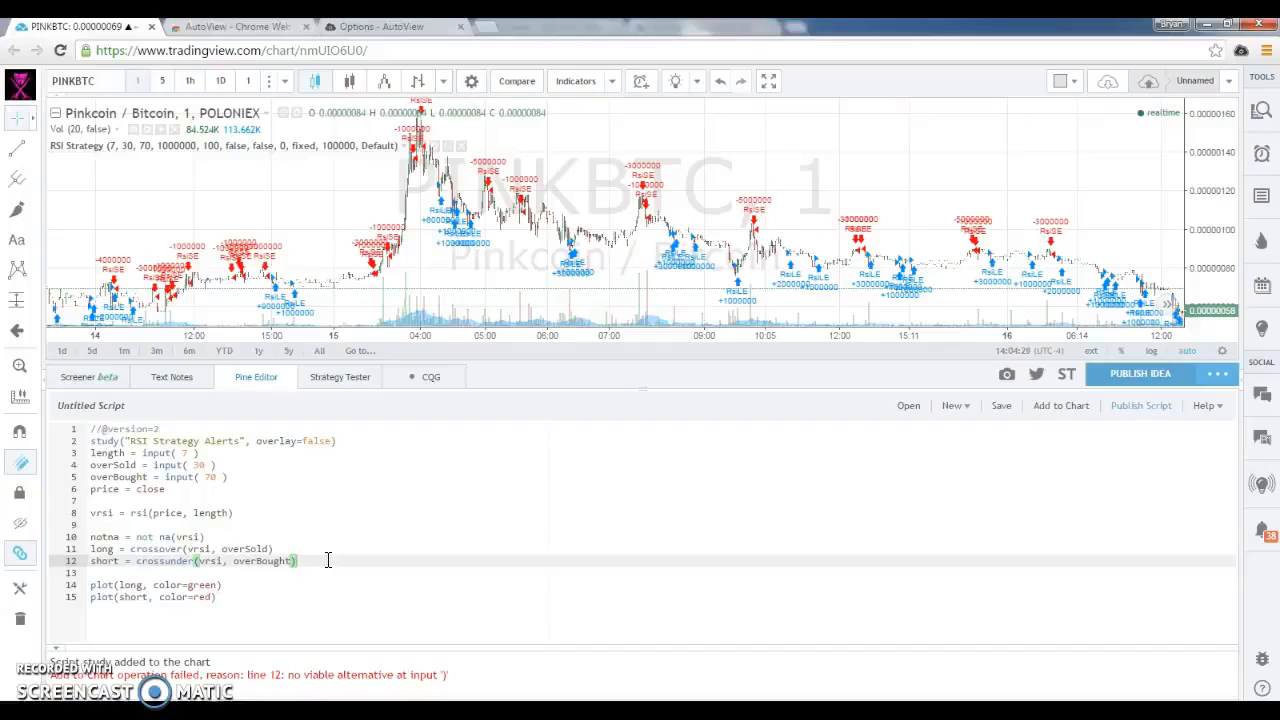
{"action": "key", "text": "ctrl+s"}
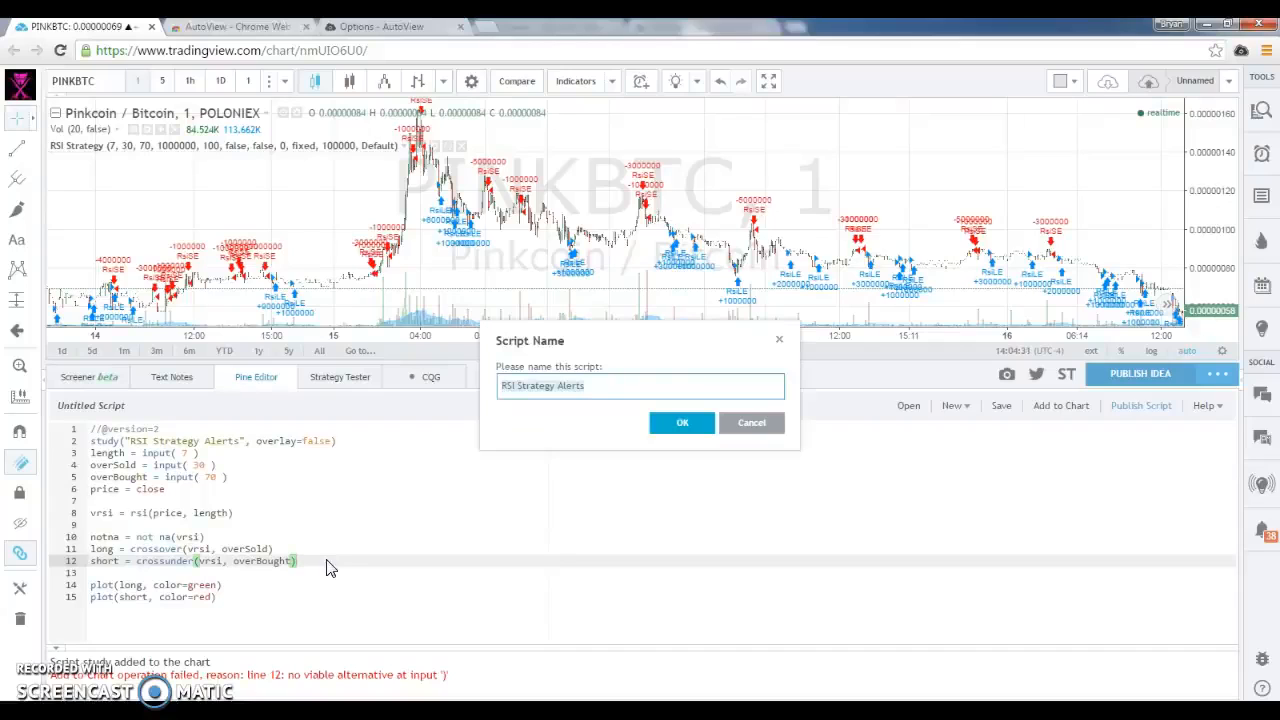
{"action": "left_click", "coordinate": [683, 423]}
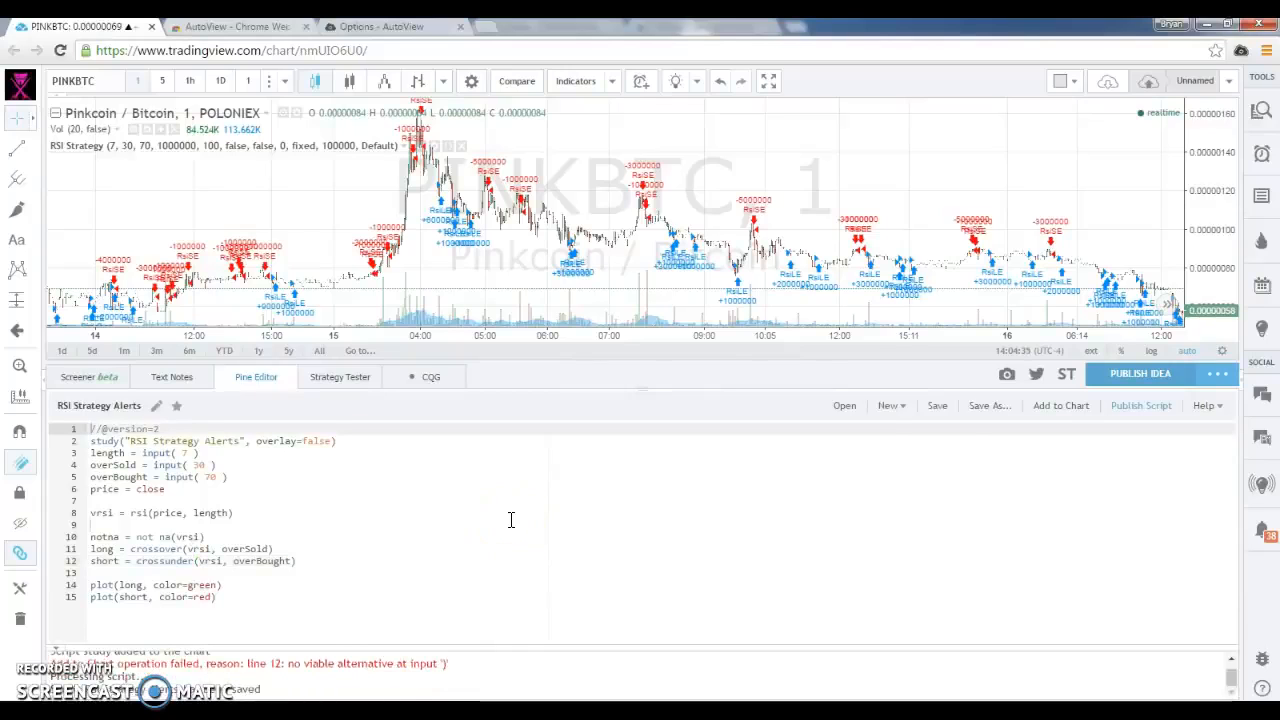
Add the RSI Strategy Alerts study to the PINKBTC chart
{"action": "left_click", "coordinate": [1075, 415]}
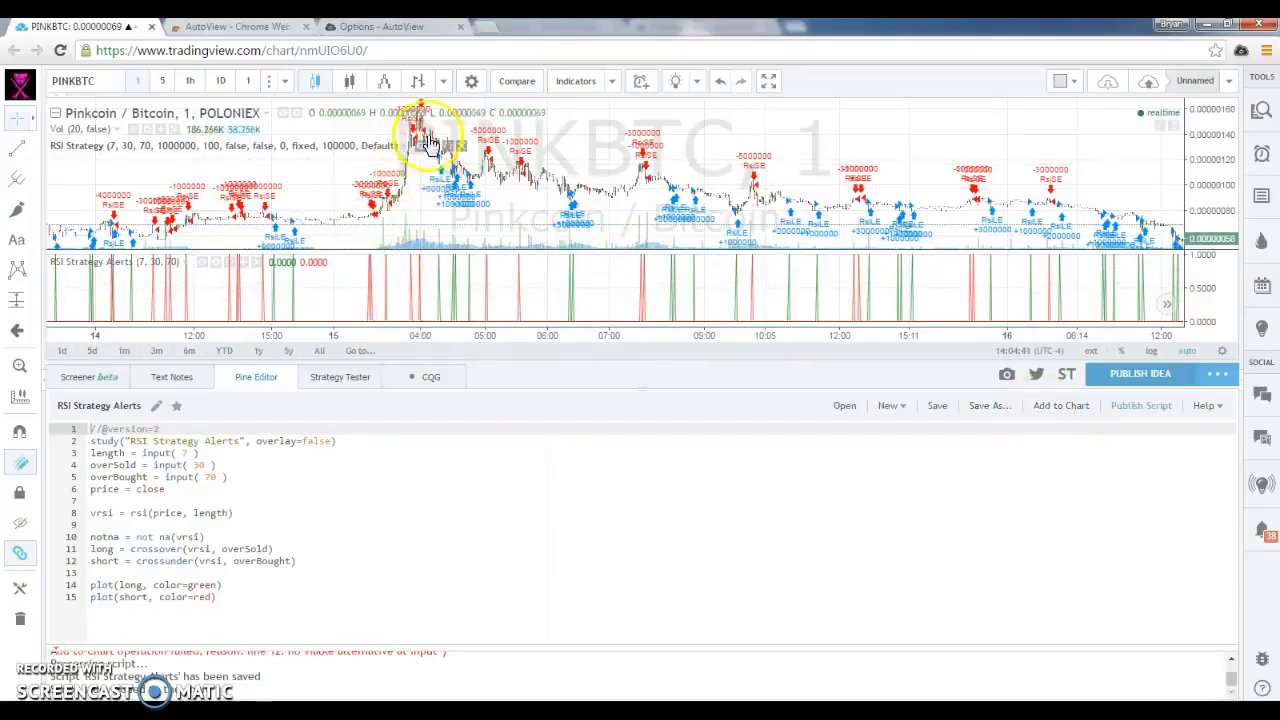
{"action": "left_click_drag", "start_coordinate": [1125, 174], "coordinate": [857, 214]}
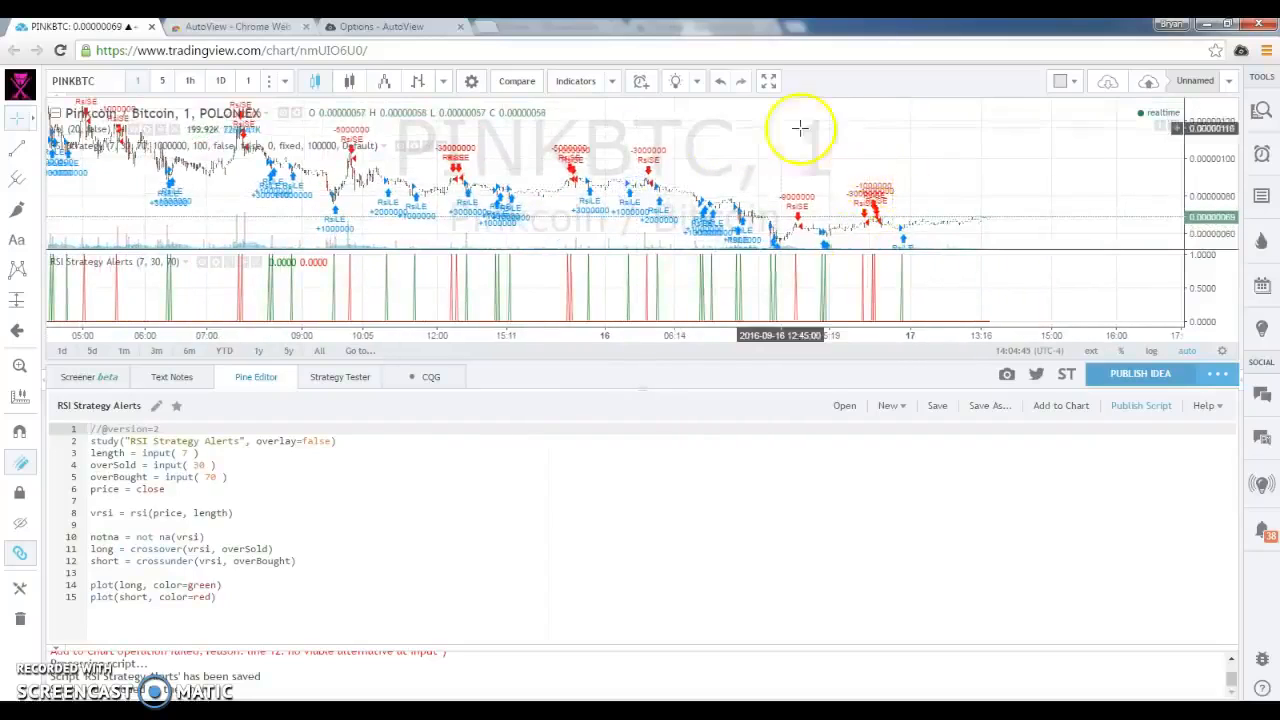
{"action": "left_click", "coordinate": [390, 550]}
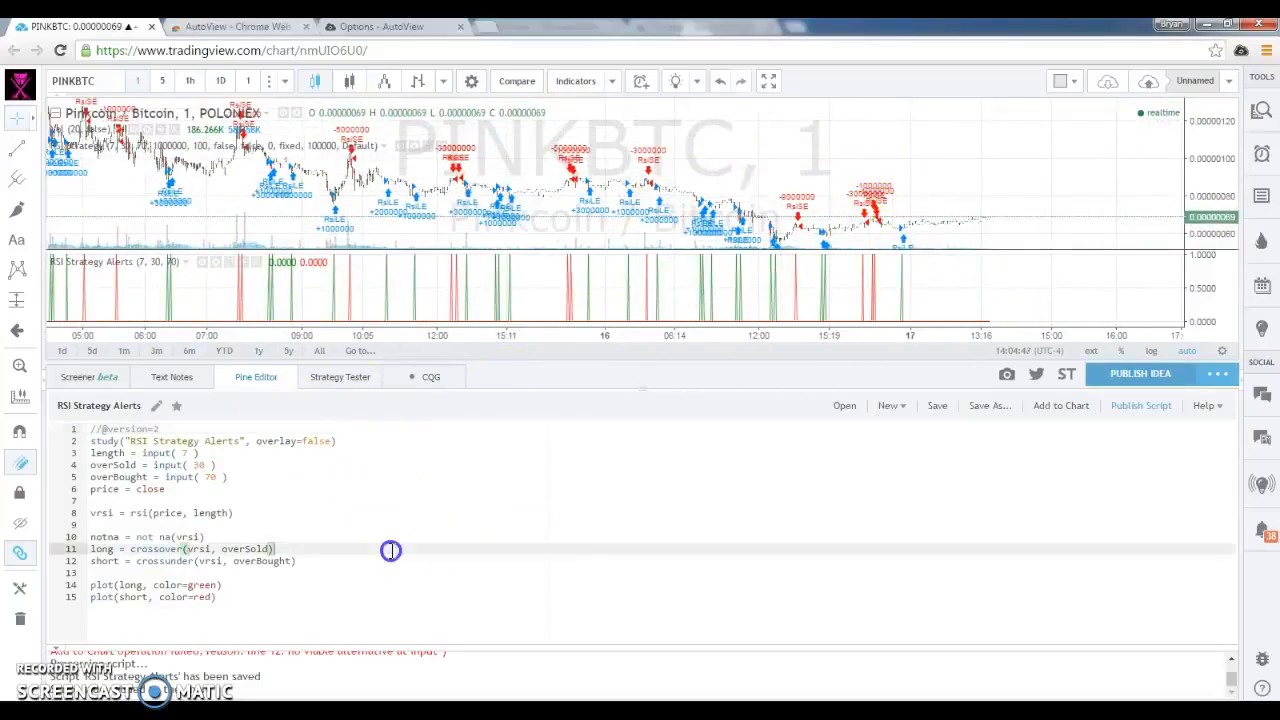
Check which plots of the RSI Strategy Alerts study a new alert offers, and discard the alert
{"action": "left_click", "coordinate": [1263, 153]}
{"action": "left_click", "coordinate": [1198, 86]}
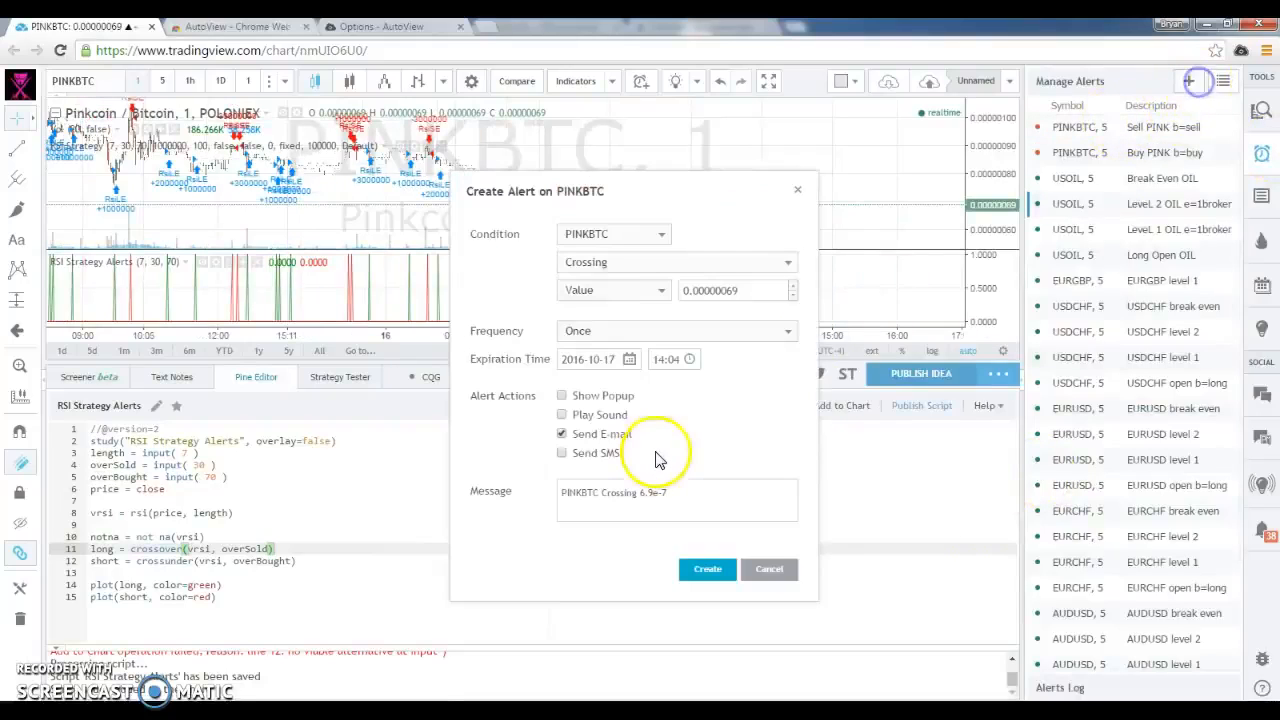
{"action": "left_click", "coordinate": [664, 234]}
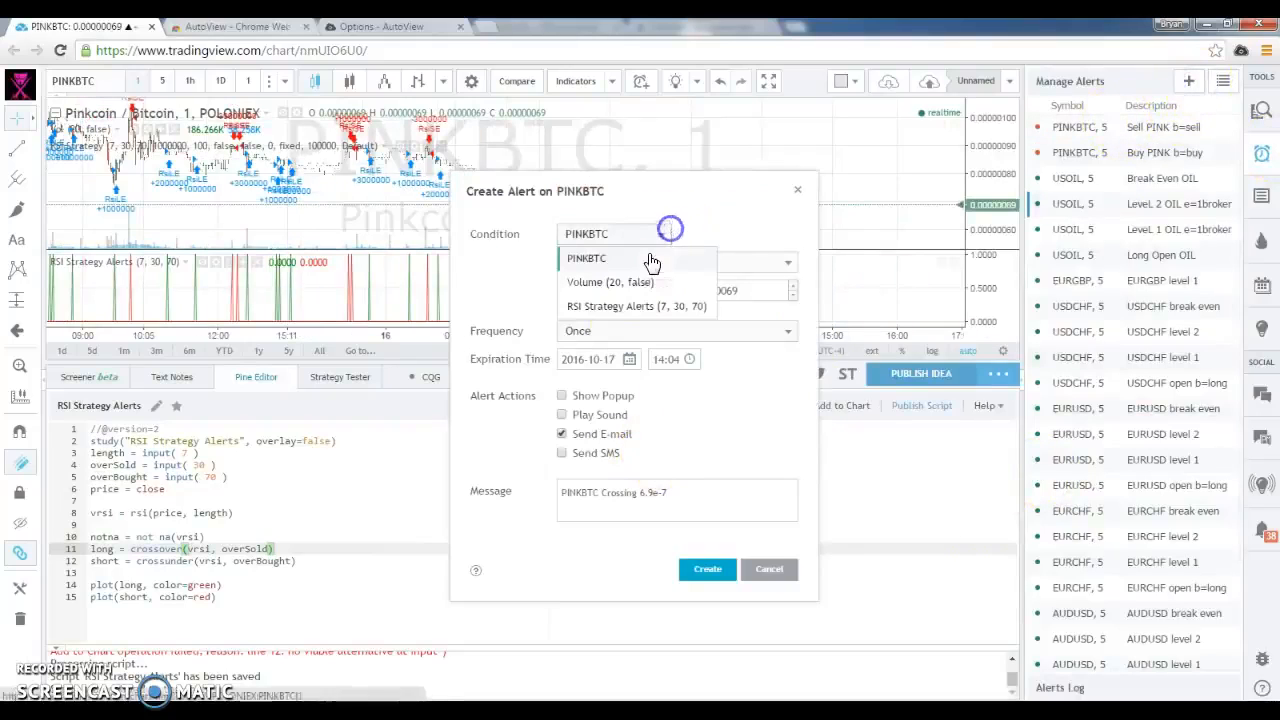
{"action": "left_click", "coordinate": [630, 306]}
{"action": "left_click", "coordinate": [756, 233]}
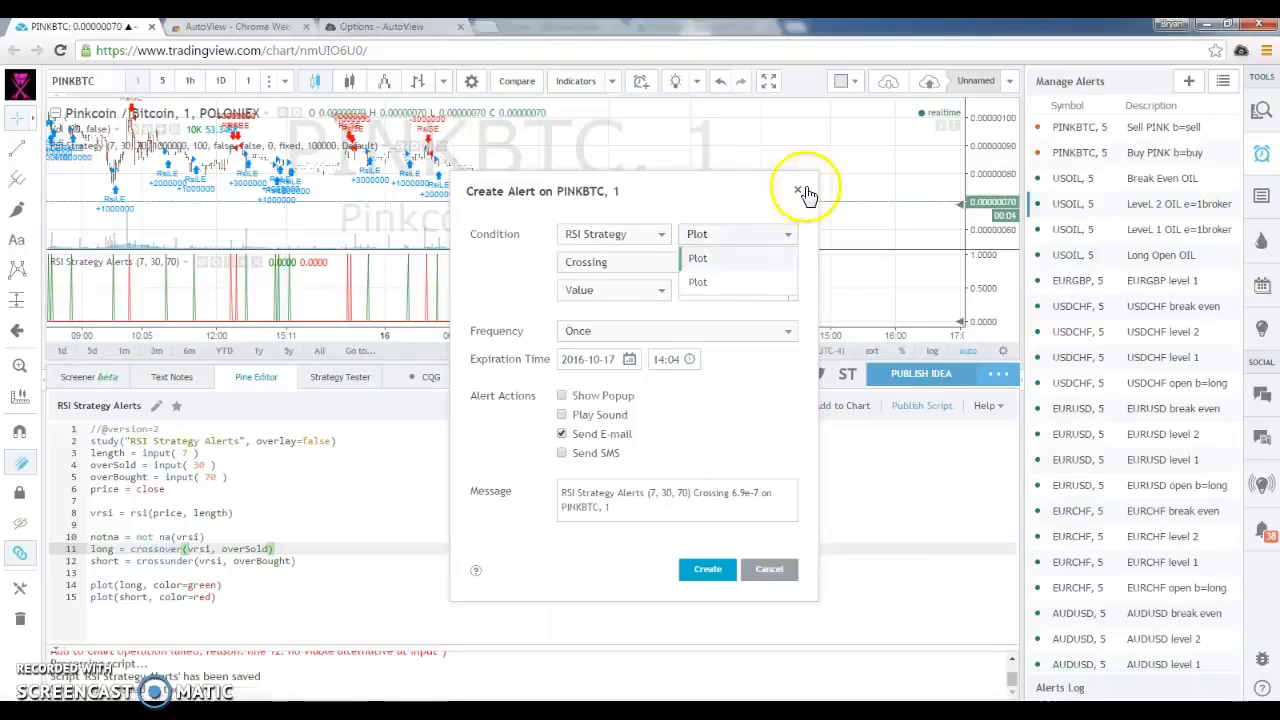
{"action": "left_click", "coordinate": [797, 190]}
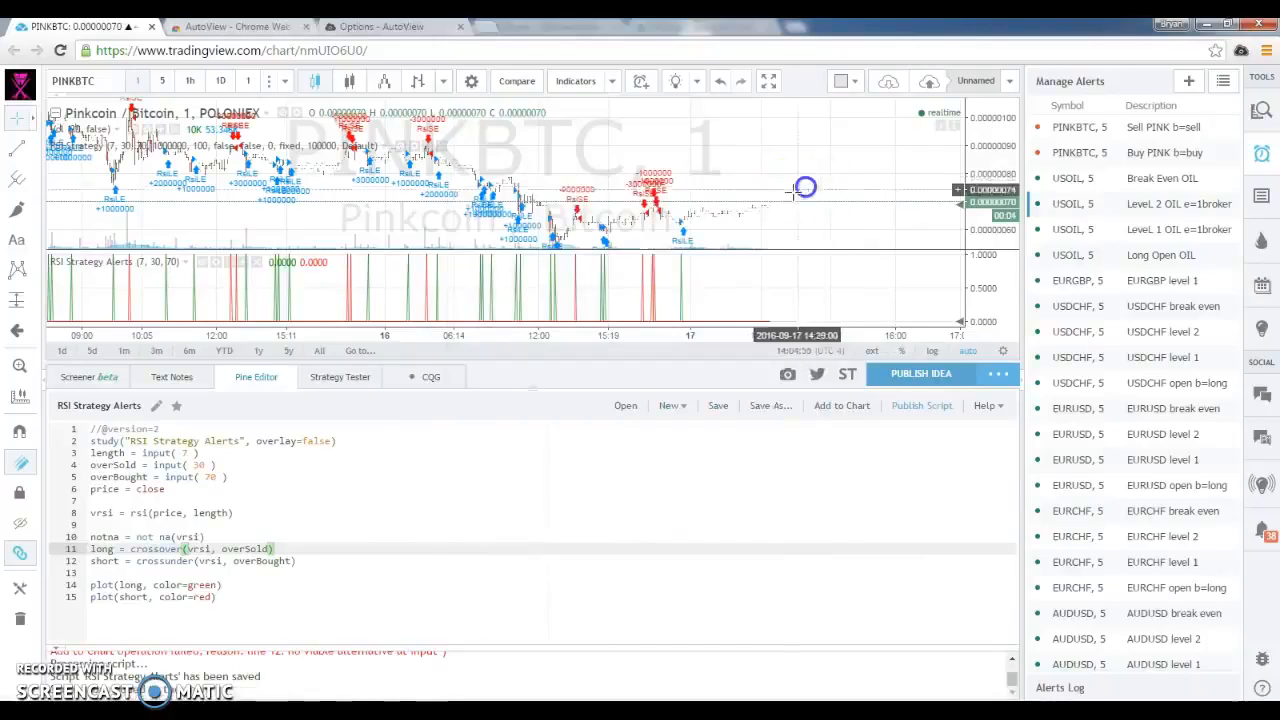
Title the two plots "Long" and "Short" on lines 14 and 15, and save the script
{"action": "left_click", "coordinate": [146, 584]}
{"action": "key", "text": "Return"}
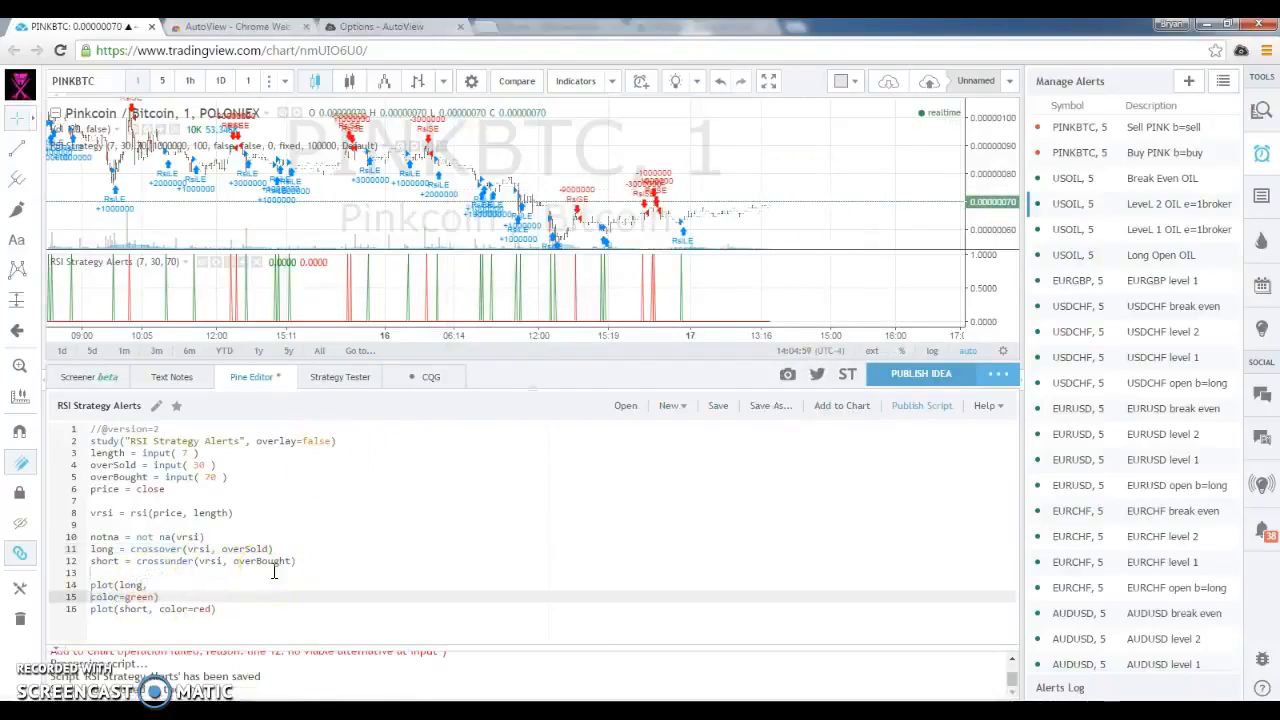
{"action": "key", "text": "ctrl+z"}
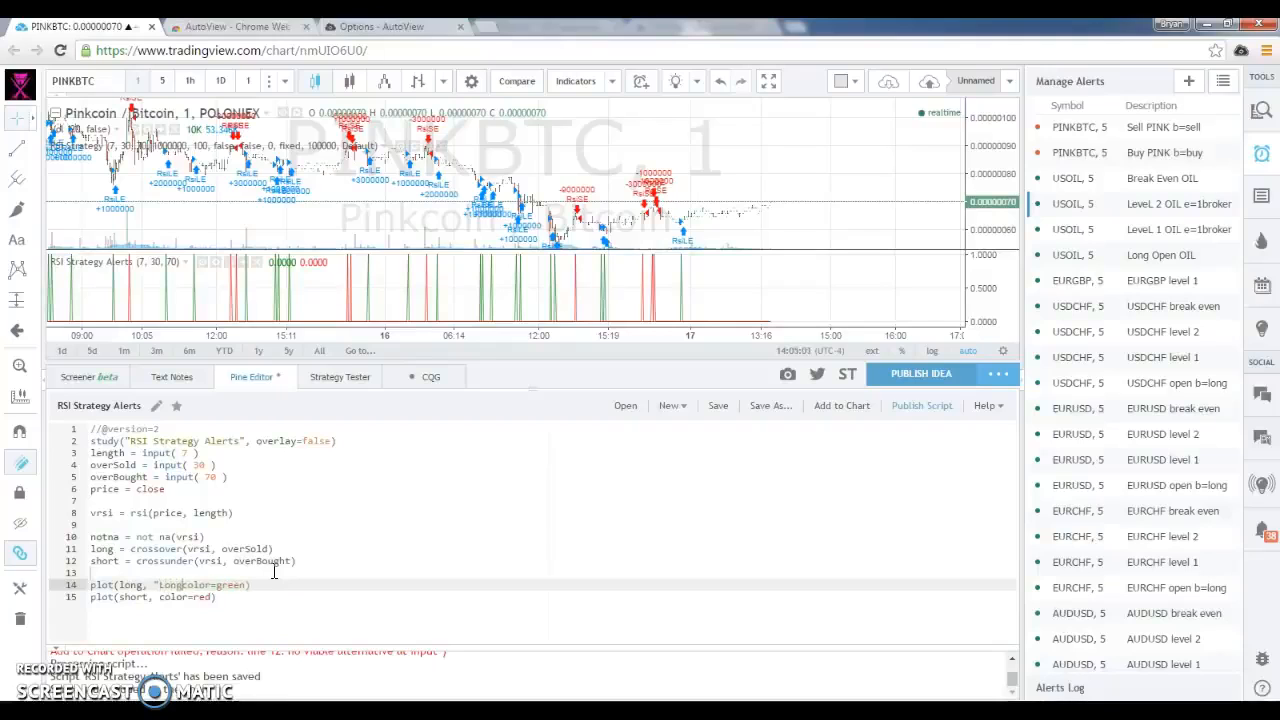
{"action": "left_click", "coordinate": [144, 604]}
{"action": "left_click", "coordinate": [208, 598]}
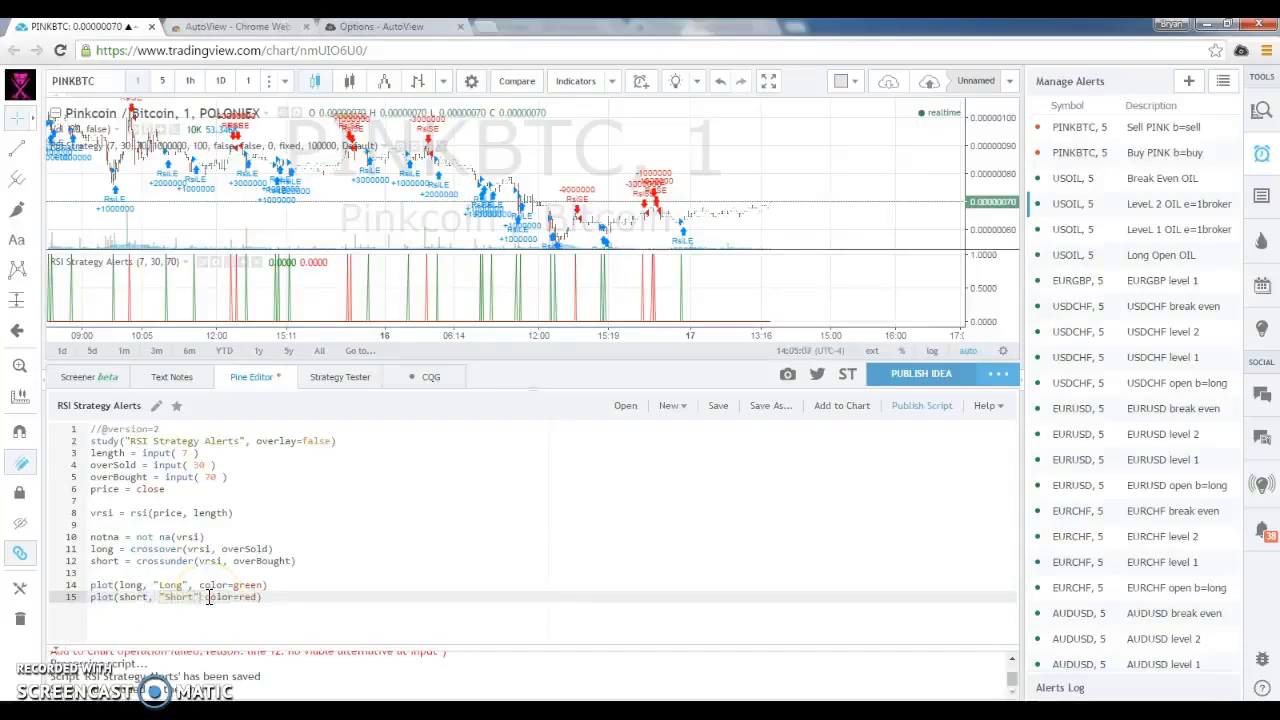
{"action": "key", "text": "ctrl+s"}
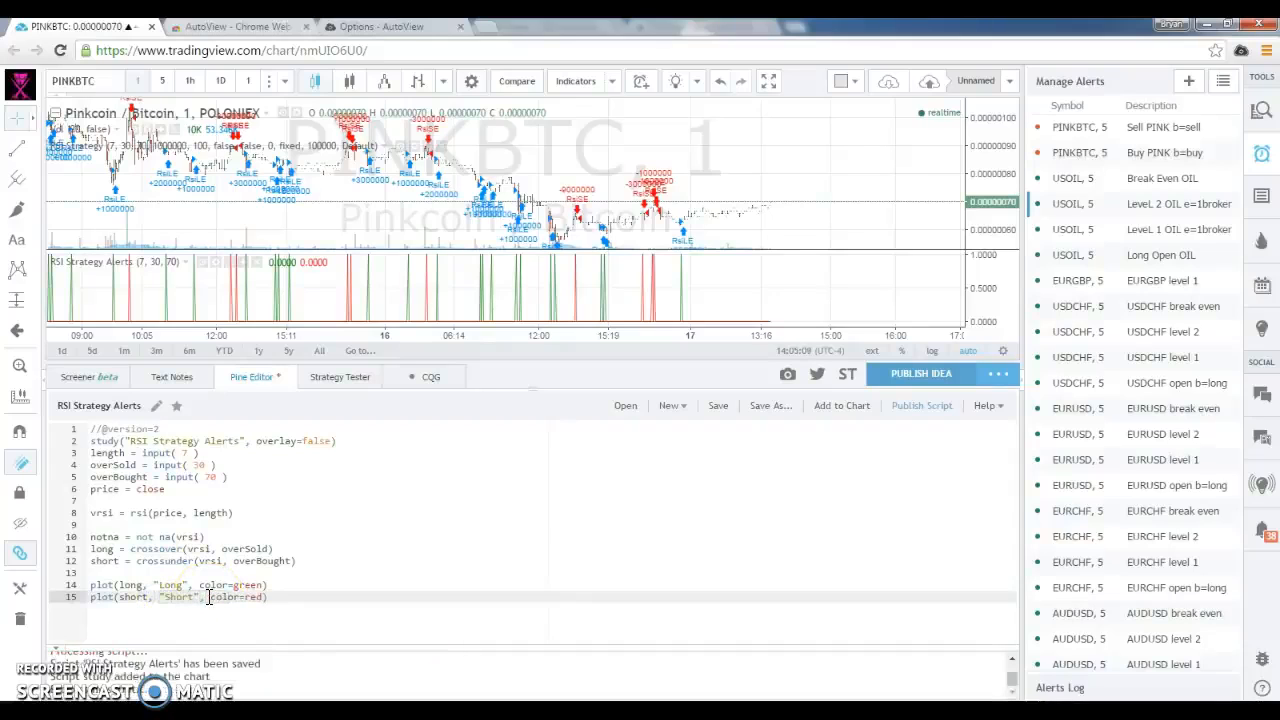
Start a new alert with the Long plot of RSI Strategy Alerts as its condition
{"action": "left_click", "coordinate": [1189, 82]}
{"action": "left_click", "coordinate": [647, 243]}
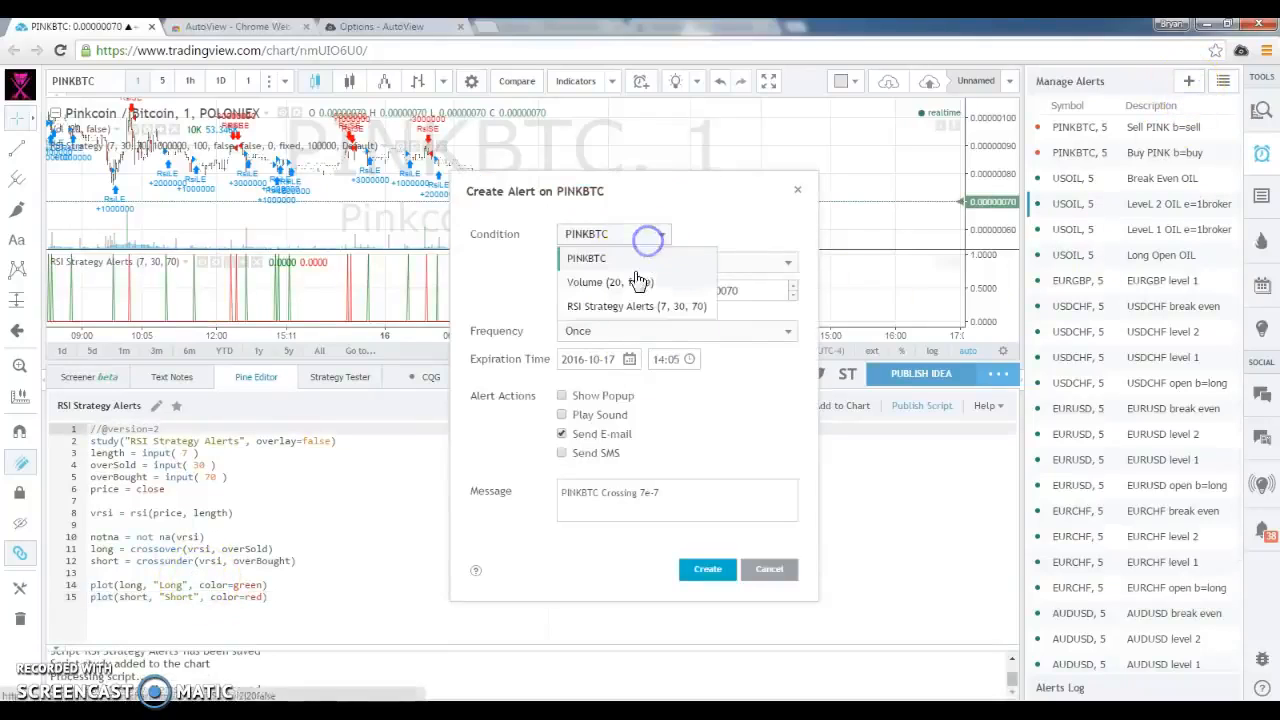
{"action": "left_click", "coordinate": [651, 303]}
{"action": "left_click", "coordinate": [747, 236]}
{"action": "left_click", "coordinate": [747, 236]}
{"action": "left_click", "coordinate": [747, 236]}
{"action": "left_click", "coordinate": [747, 236]}
Set the alert condition to Crossing Down a value of 0.9
{"action": "left_click", "coordinate": [648, 268]}
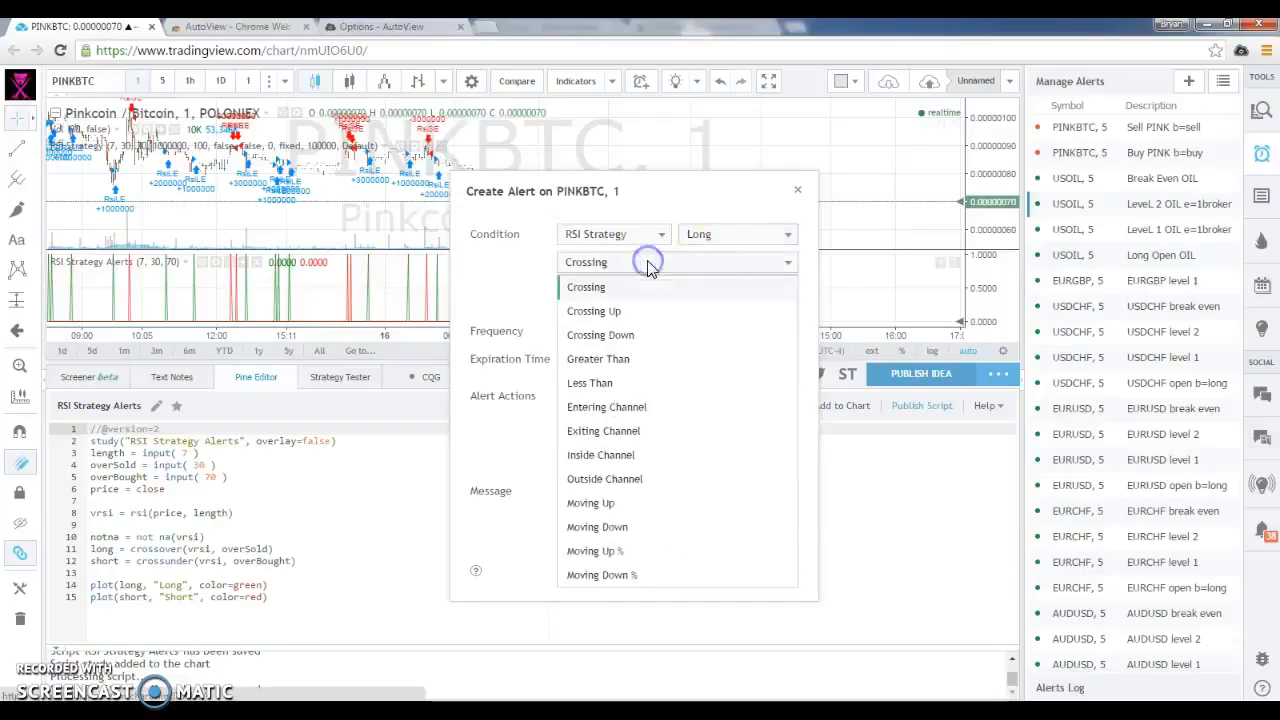
{"action": "left_click", "coordinate": [608, 335]}
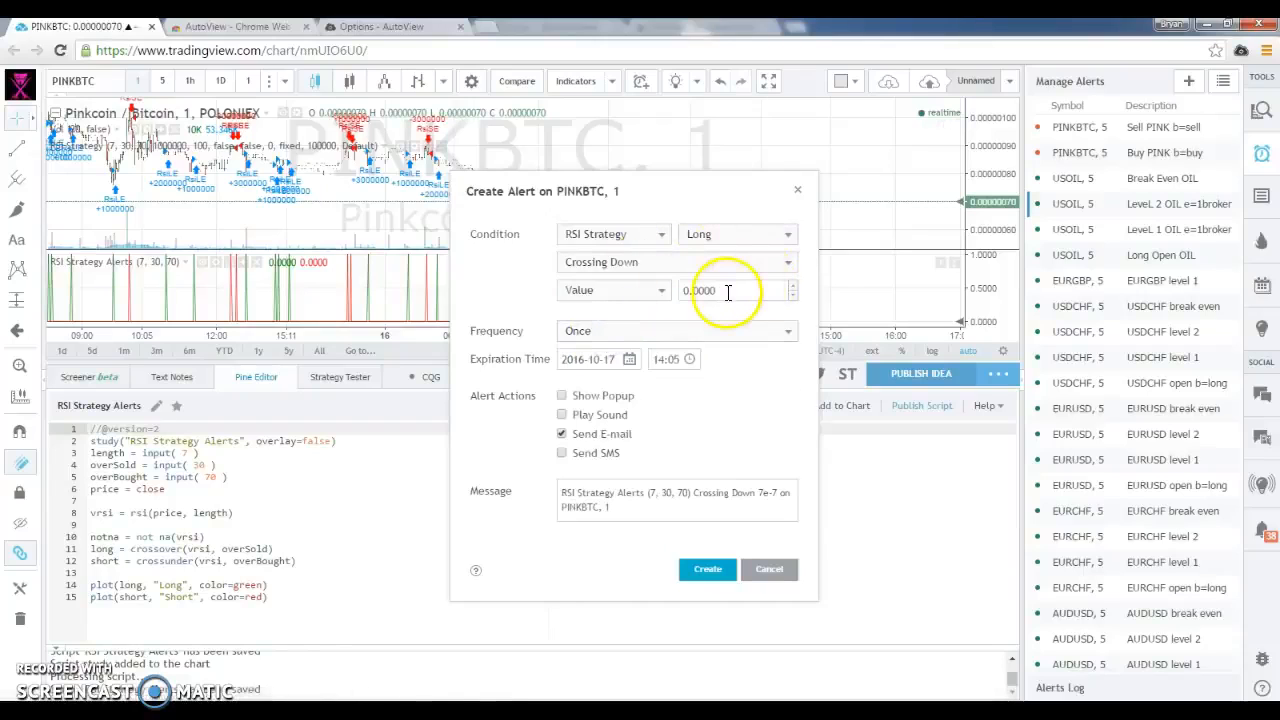
{"action": "left_click", "coordinate": [686, 270]}
{"action": "left_click", "coordinate": [622, 362]}
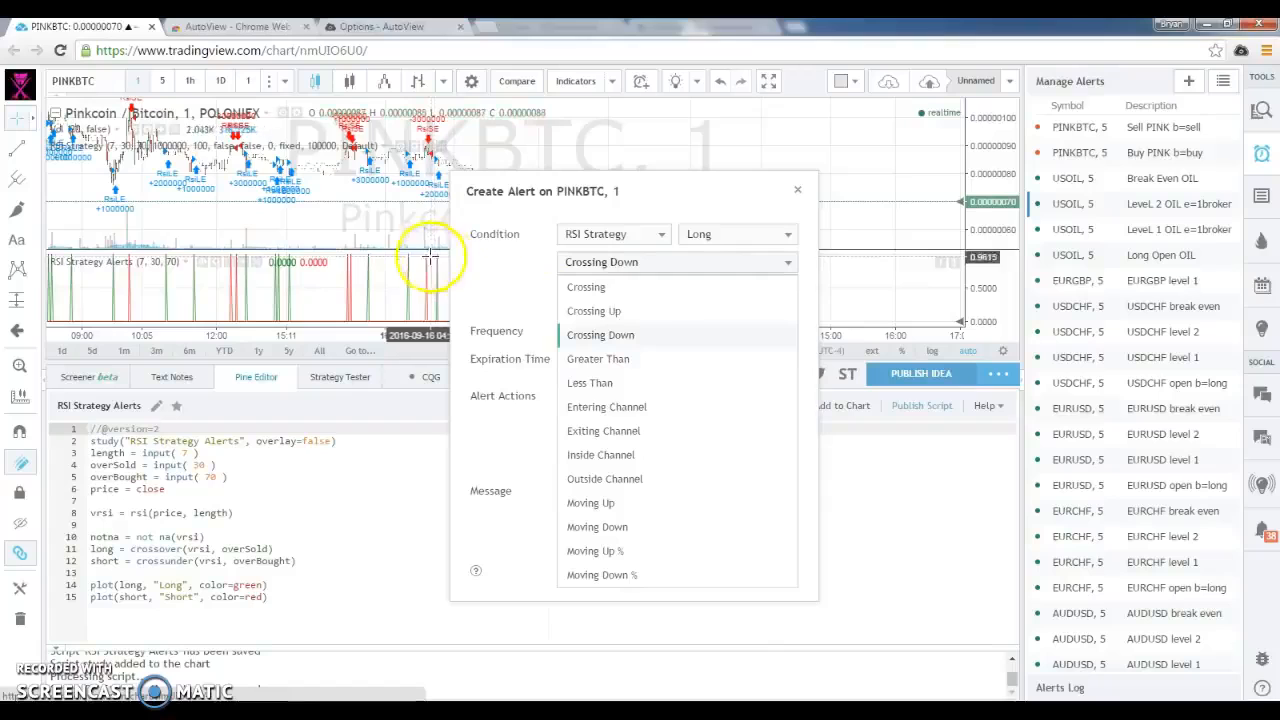
{"action": "left_click", "coordinate": [606, 336]}
{"action": "left_click", "coordinate": [732, 291]}
{"action": "left_click_drag", "start_coordinate": [732, 291], "coordinate": [693, 294]}
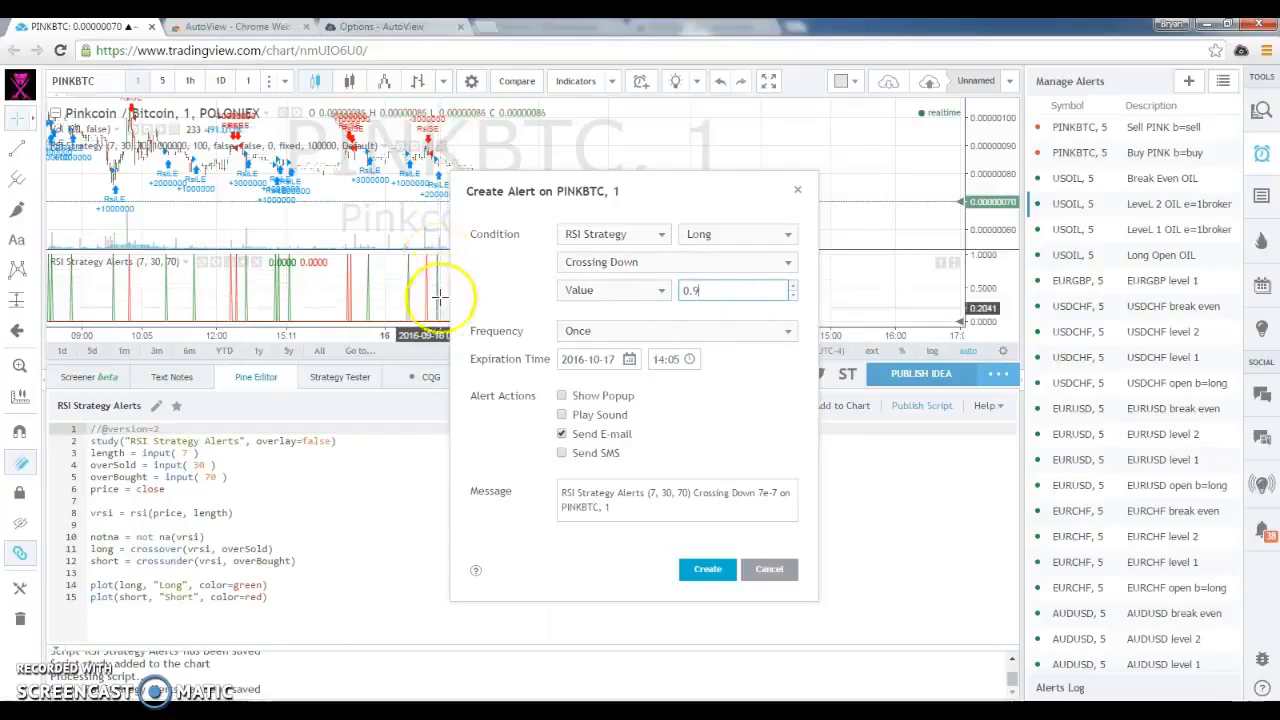
{"action": "scroll", "coordinate": [428, 292], "scroll_direction": "up", "scroll_amount": 6}
{"action": "scroll", "coordinate": [394, 292], "scroll_direction": "up", "scroll_amount": 3}
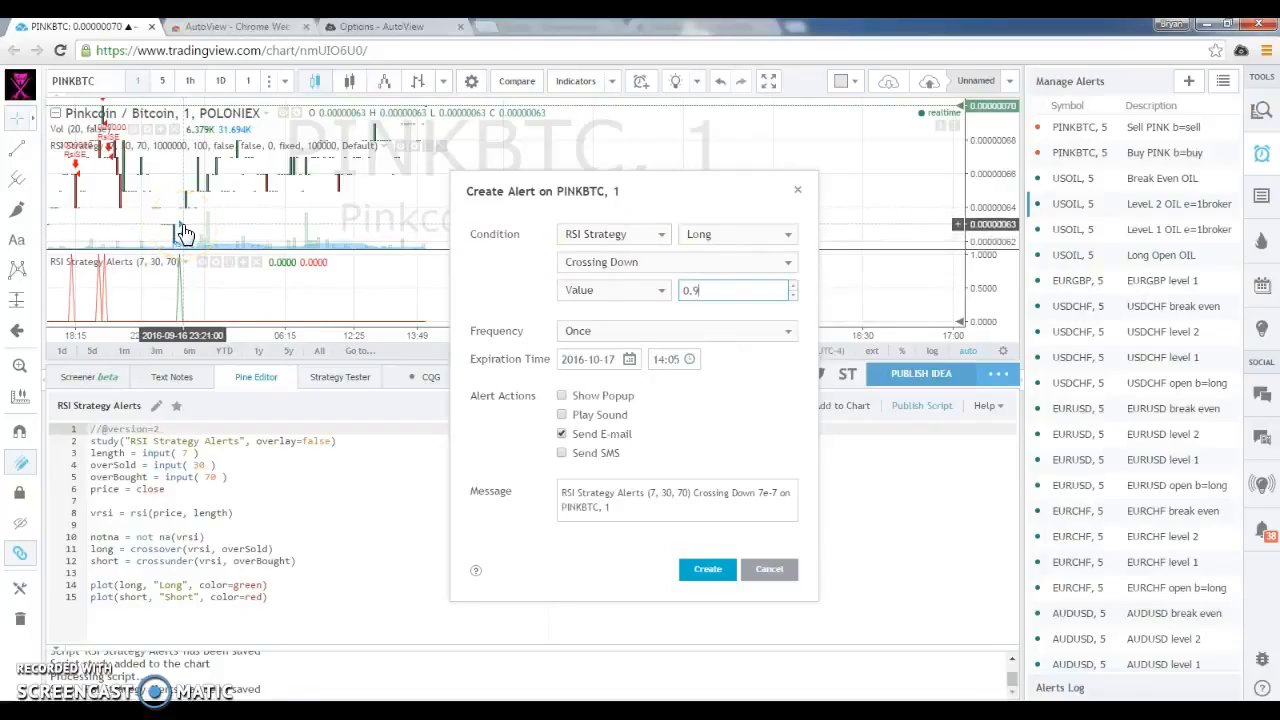
Set the alert frequency to Once per bar (on condition) and replace the e-mail action with Show Popup
{"action": "left_click", "coordinate": [671, 334]}
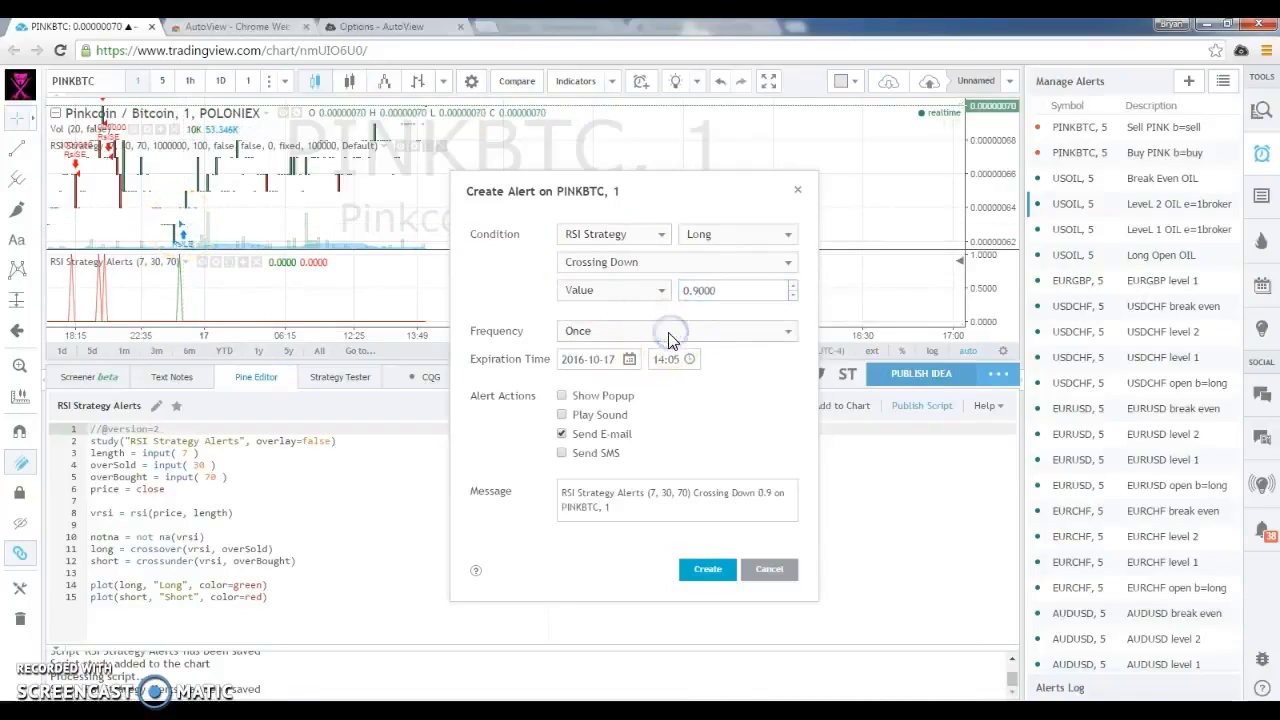
{"action": "left_click", "coordinate": [788, 331]}
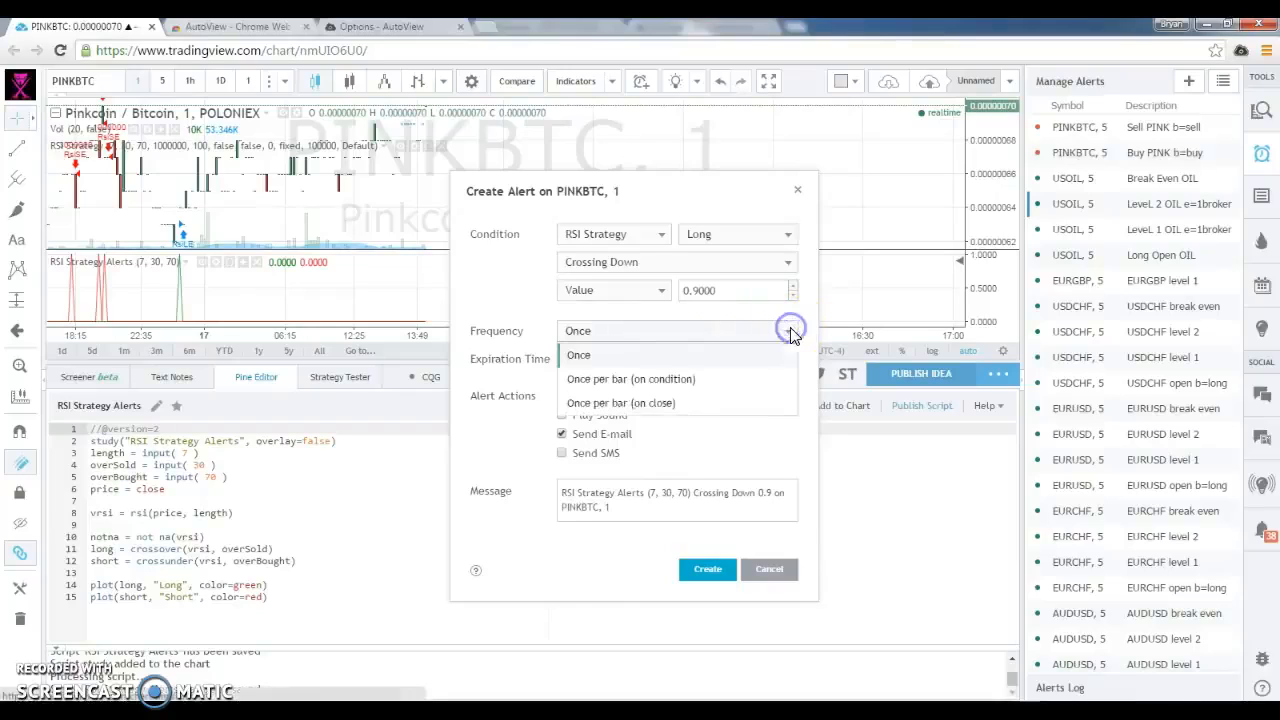
{"action": "left_click", "coordinate": [655, 385]}
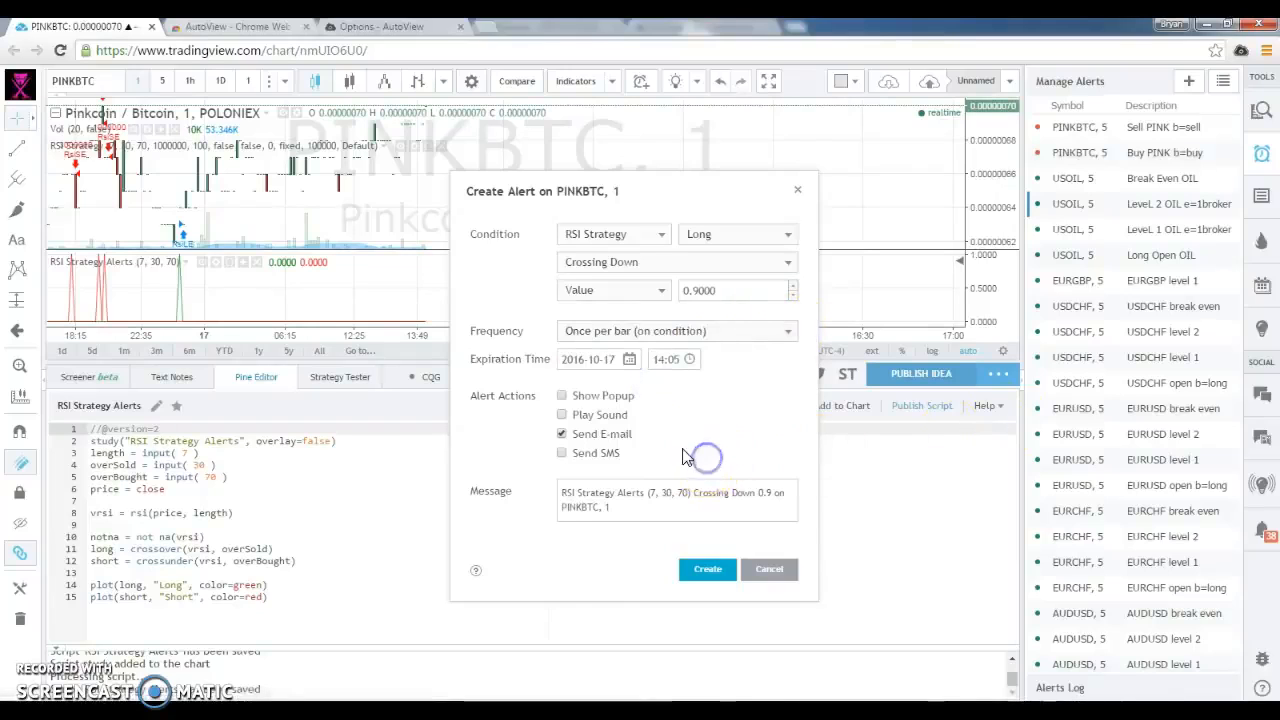
{"action": "left_click", "coordinate": [562, 434]}
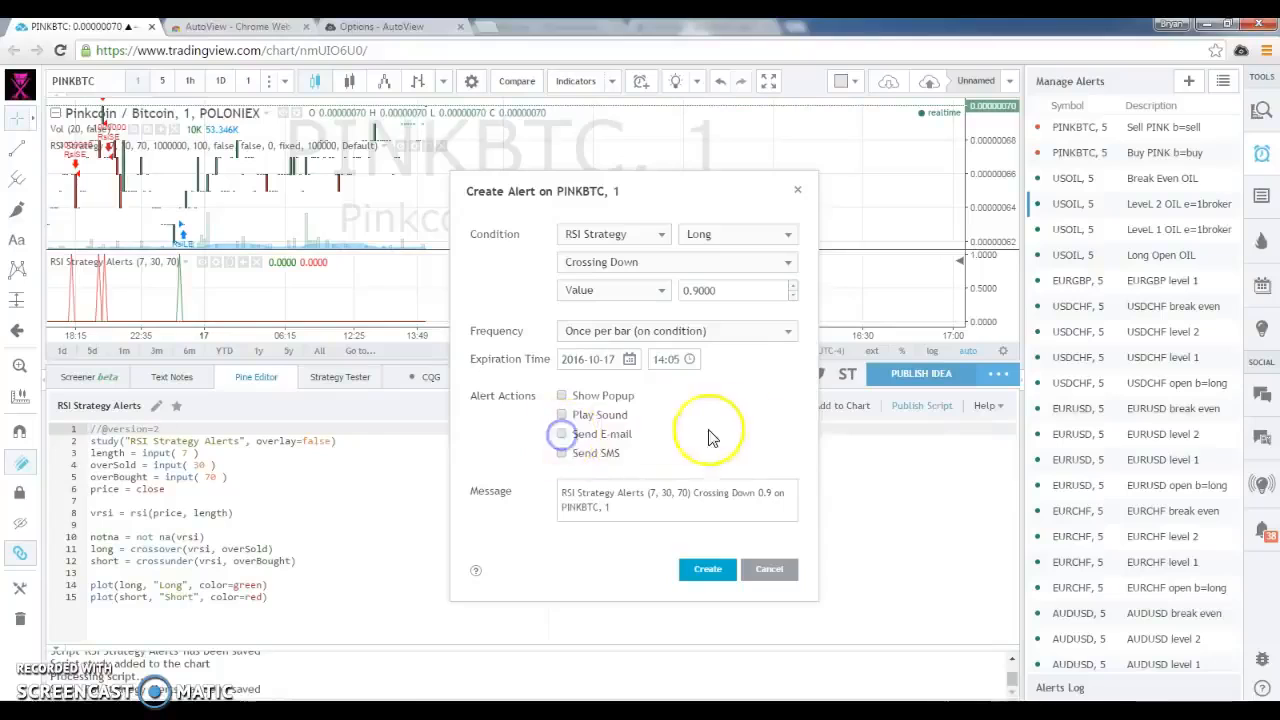
{"action": "left_click", "coordinate": [562, 396]}
Replace the alert message with "Pink Buy" and put b=buy on a second line
{"action": "left_click_drag", "start_coordinate": [609, 507], "coordinate": [383, 464]}
{"action": "type", "text": "Pink Buy"}
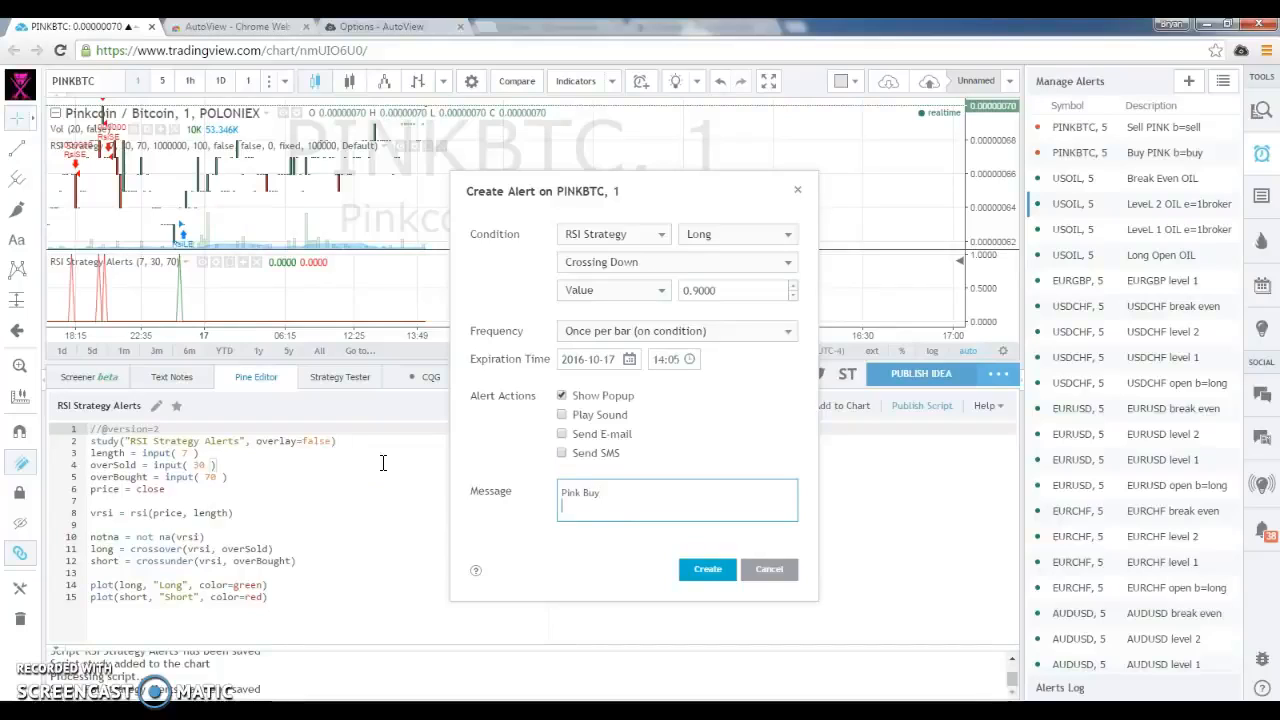
{"action": "type", "text": "b=buy"}
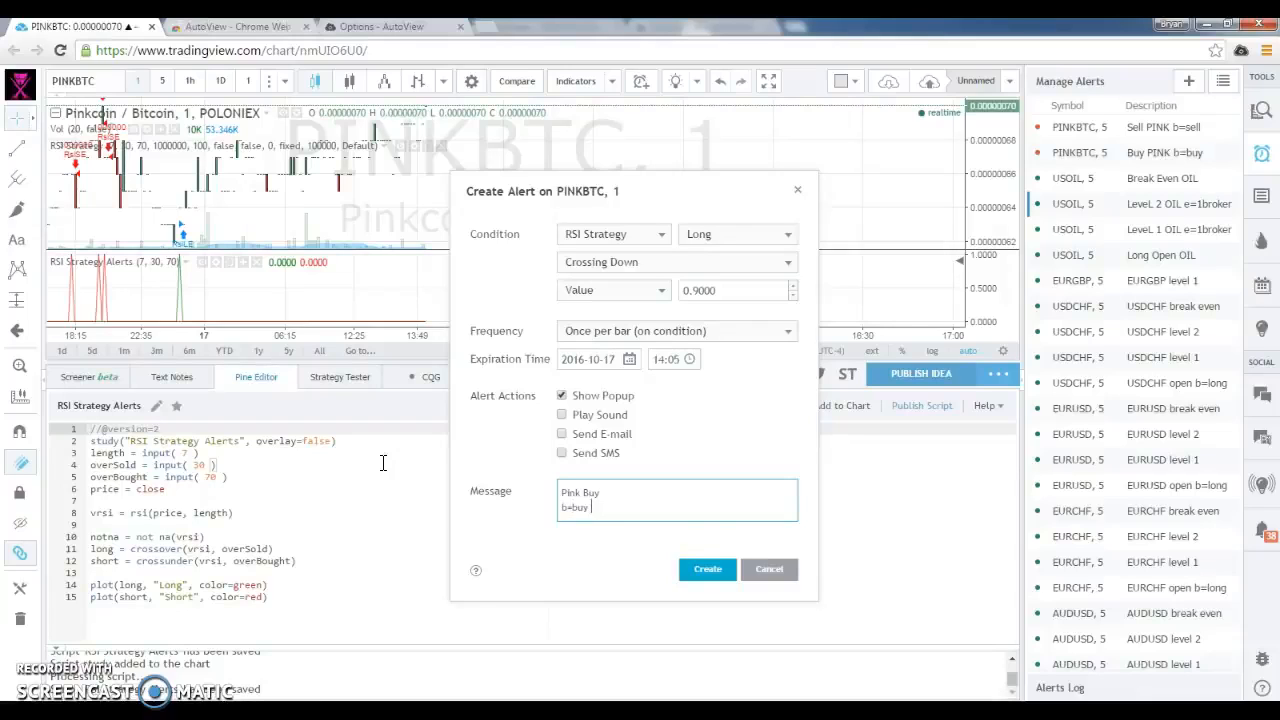
{"action": "type", "text": " t=margin"}
{"action": "key", "text": "BackSpace"}
{"action": "key", "text": "BackSpace"}
{"action": "key", "text": "BackSpace"}
{"action": "key", "text": "BackSpace"}
{"action": "type", "text": "long"}
{"action": "key", "text": "BackSpace"}
{"action": "key", "text": "BackSpace"}
{"action": "key", "text": "BackSpace"}
{"action": "key", "text": "BackSpace"}
{"action": "key", "text": "BackSpace"}
{"action": "key", "text": "Delete"}
{"action": "key", "text": "Delete"}
{"action": "key", "text": "Delete"}
{"action": "key", "text": "Delete"}
{"action": "key", "text": "Delete"}
{"action": "key", "text": "Delete"}
{"action": "key", "text": "Delete"}
{"action": "key", "text": "Delete"}
{"action": "type", "text": "buy "}
{"action": "type", "text": "q=11"}
{"action": "type", "text": "00"}
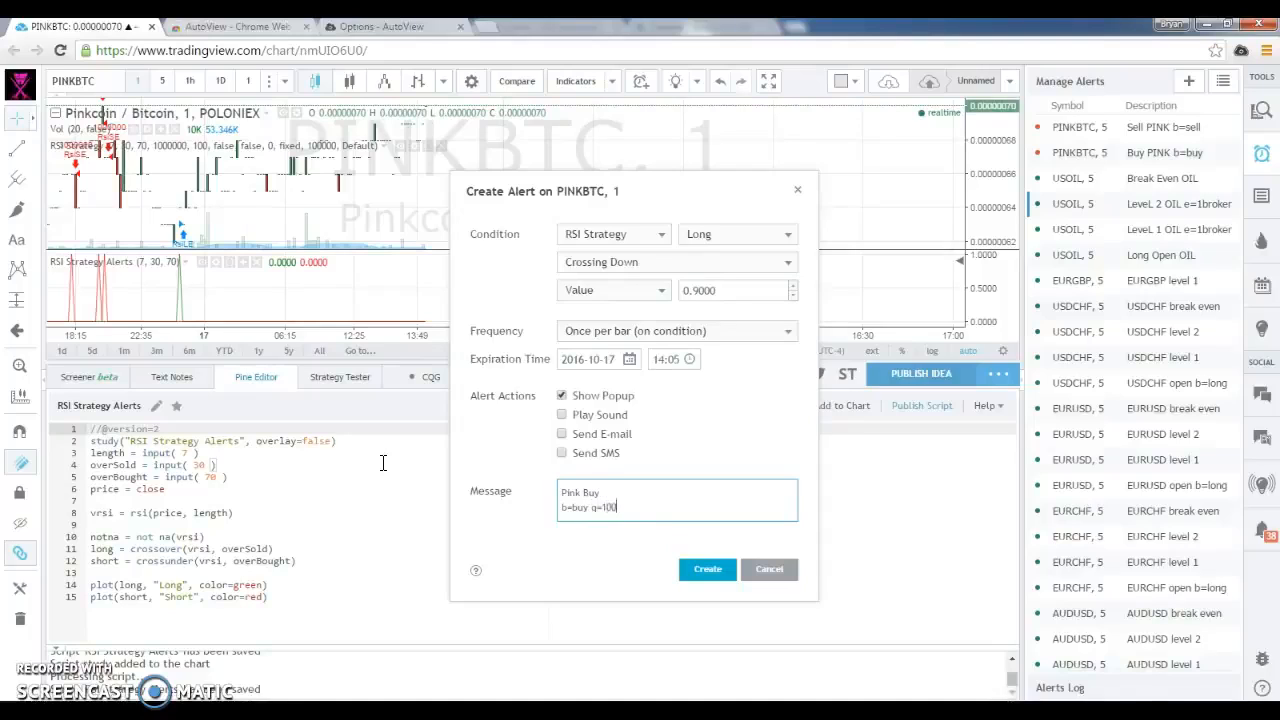
{"action": "type", "text": "000 p="}
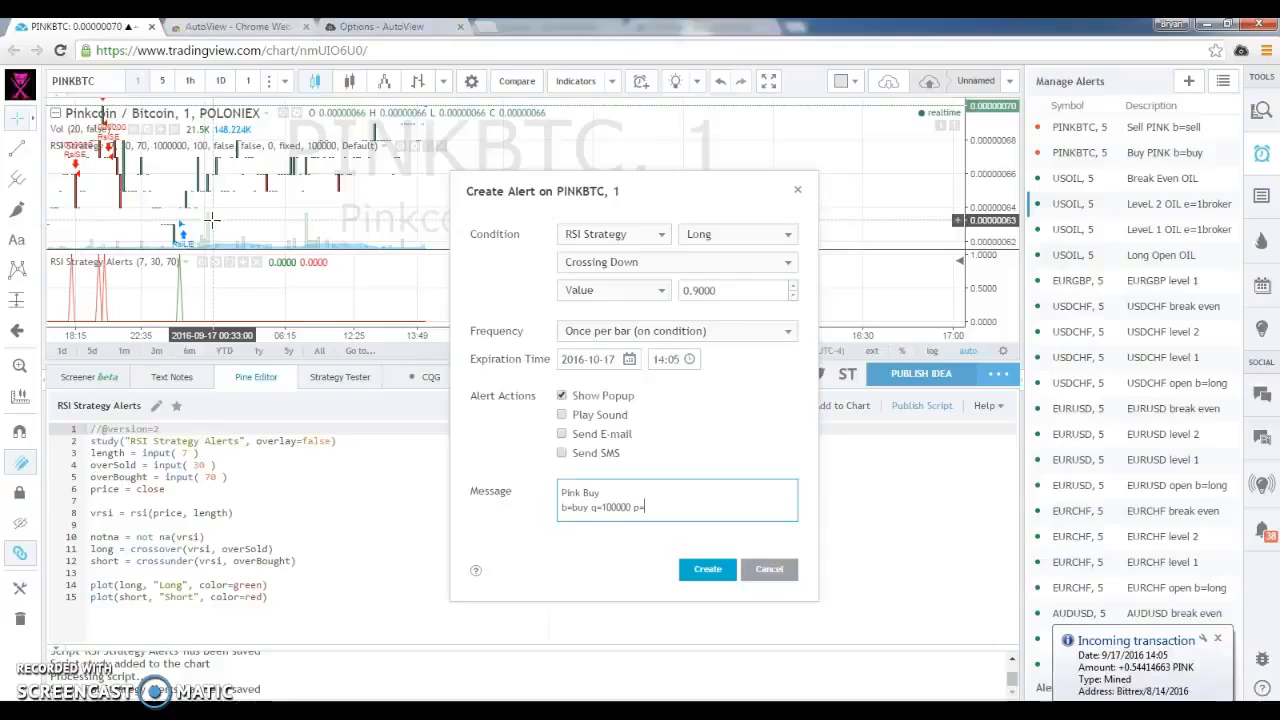
Append the quantity q=100000 and the price range p=0.00000000--0.00000002 to the b=buy line of the message
{"action": "type", "text": "0000000"}
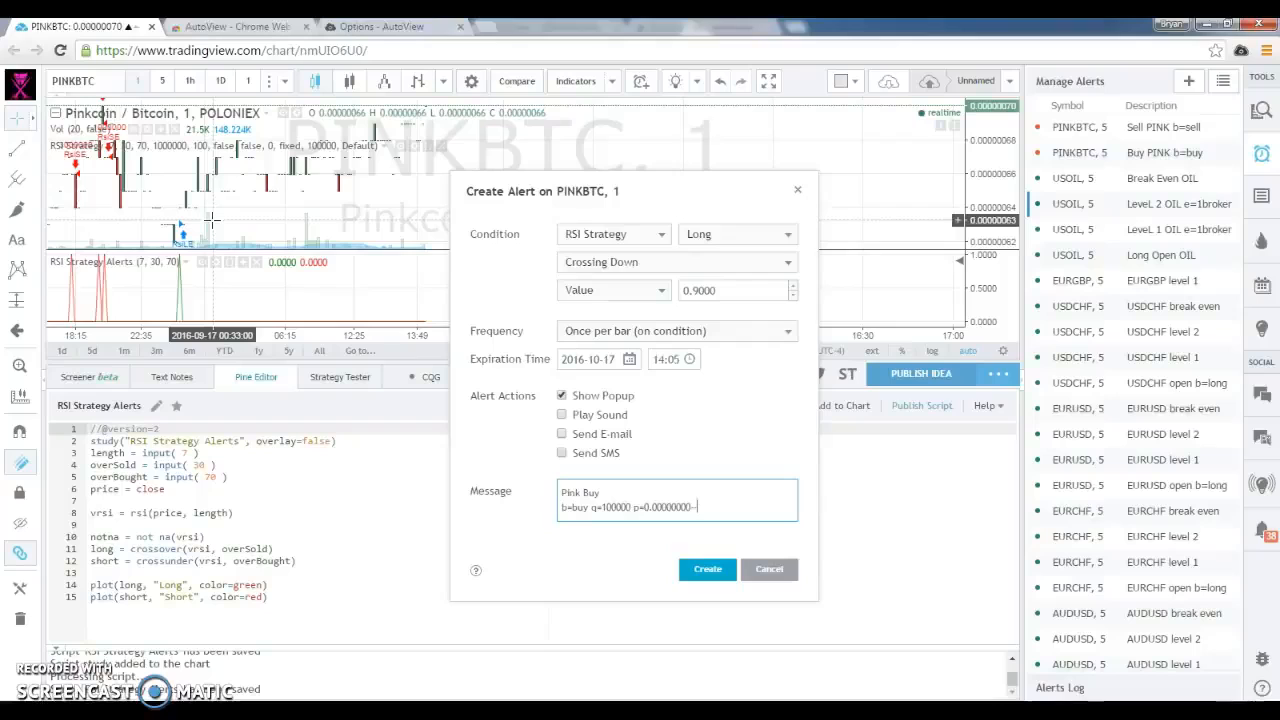
{"action": "type", "text": "-0.0"}
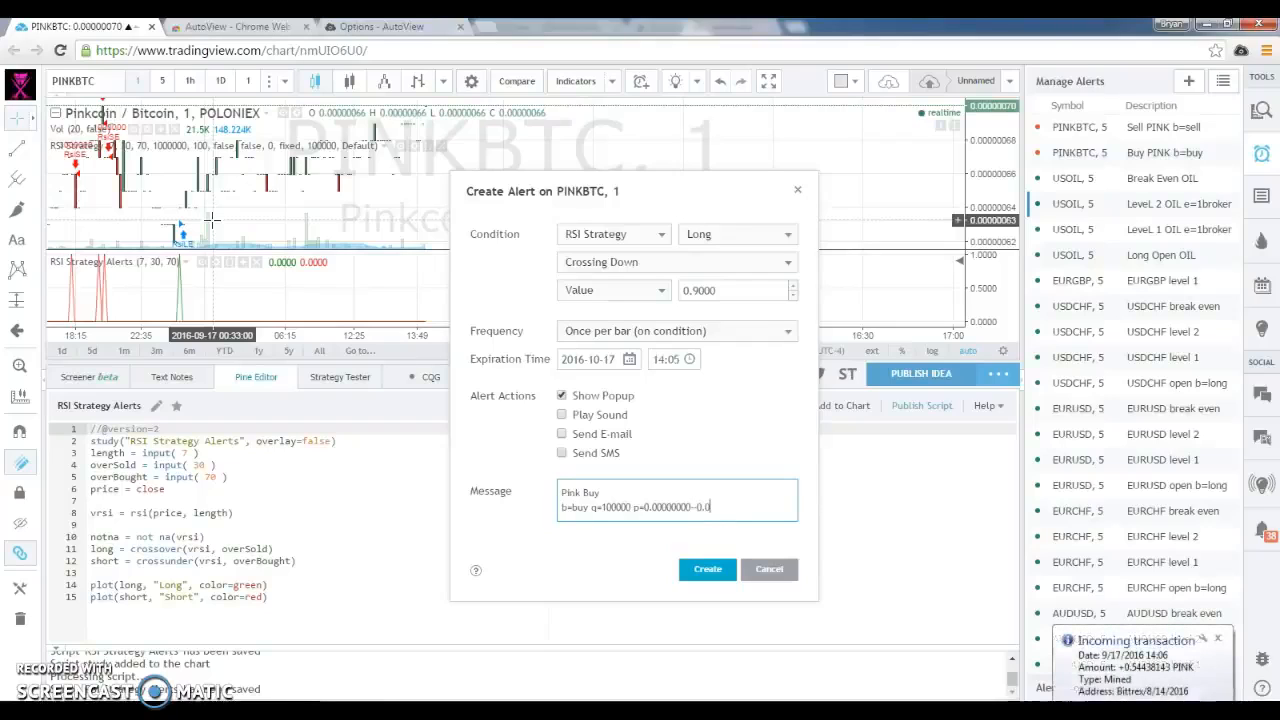
{"action": "type", "text": "0000002"}
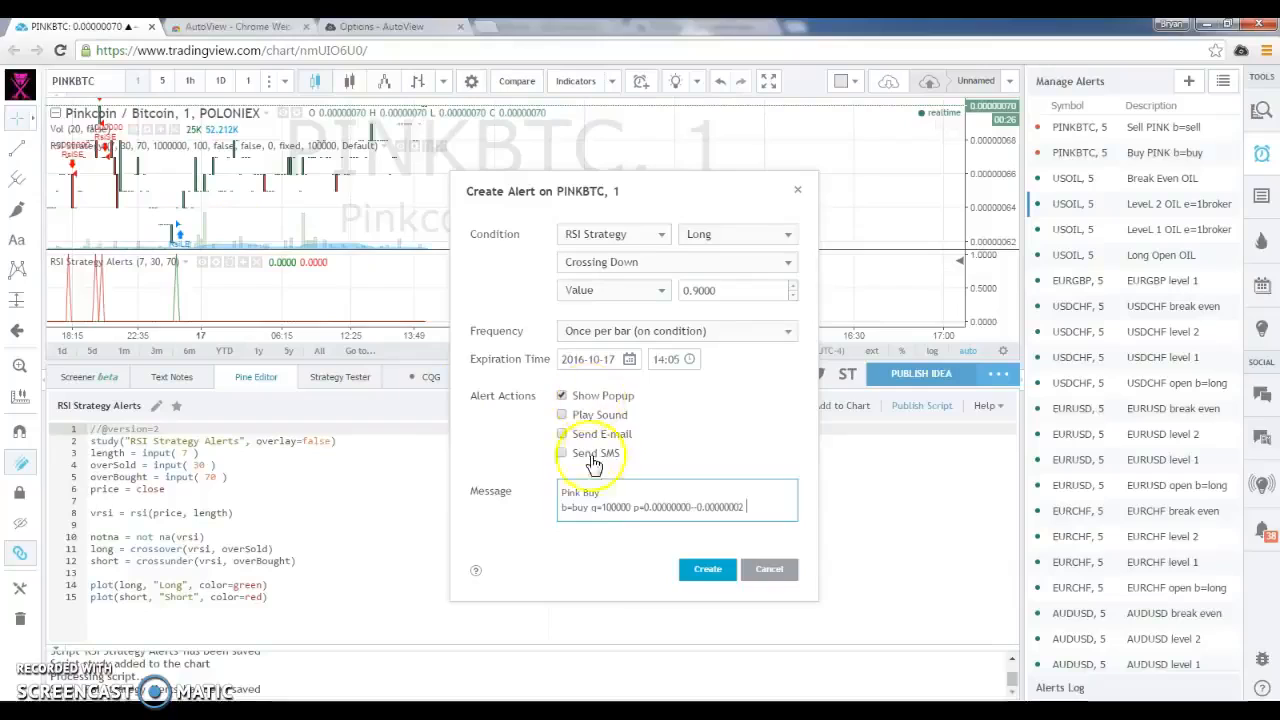
{"action": "left_click", "coordinate": [613, 507]}
{"action": "key", "text": "BackSpace"}
{"action": "key", "text": "BackSpace"}
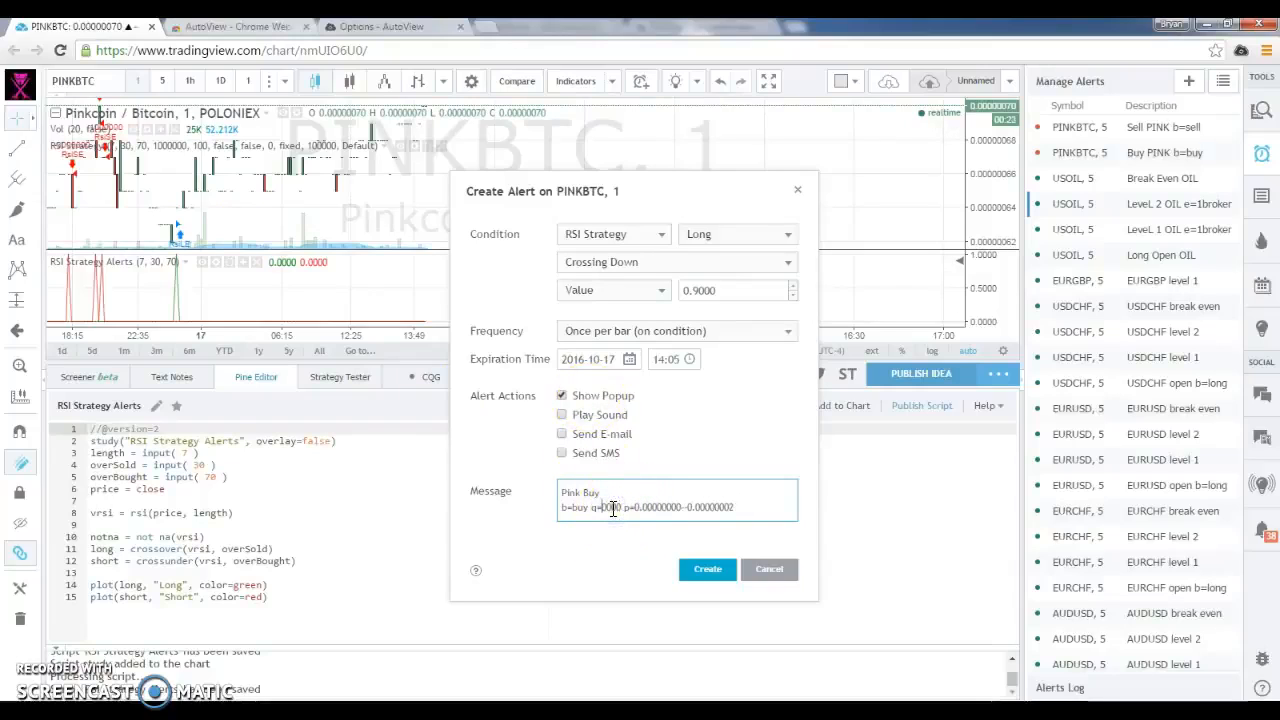
{"action": "type", "text": "25000"}
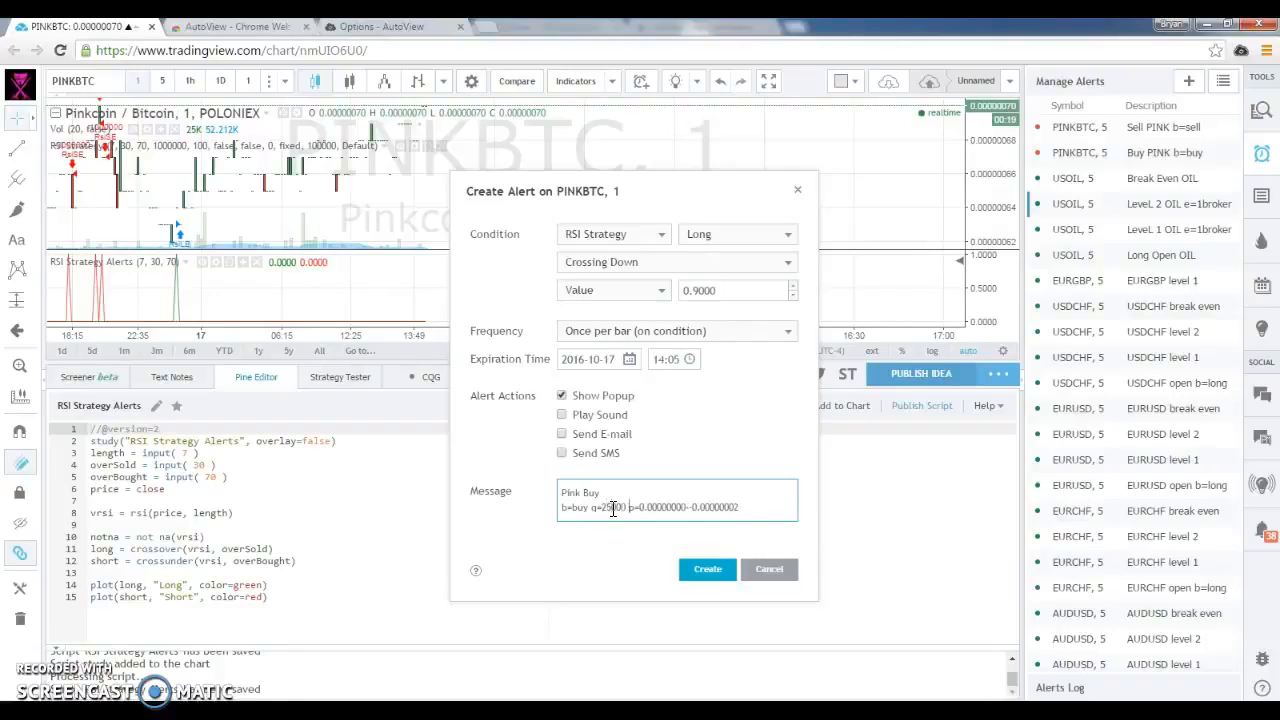
{"action": "type", "text": "-100000"}
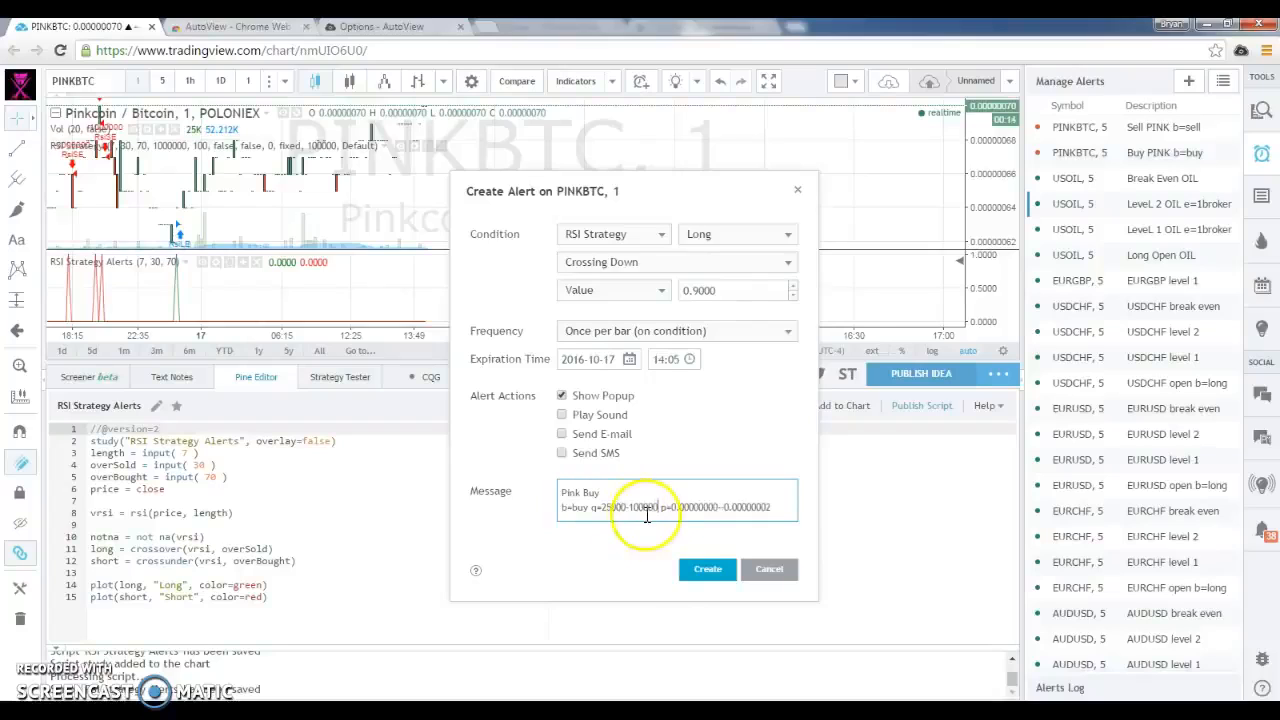
Copy the full text of the alert message and create the Pink Buy alert
{"action": "left_click_drag", "start_coordinate": [789, 514], "coordinate": [389, 474]}
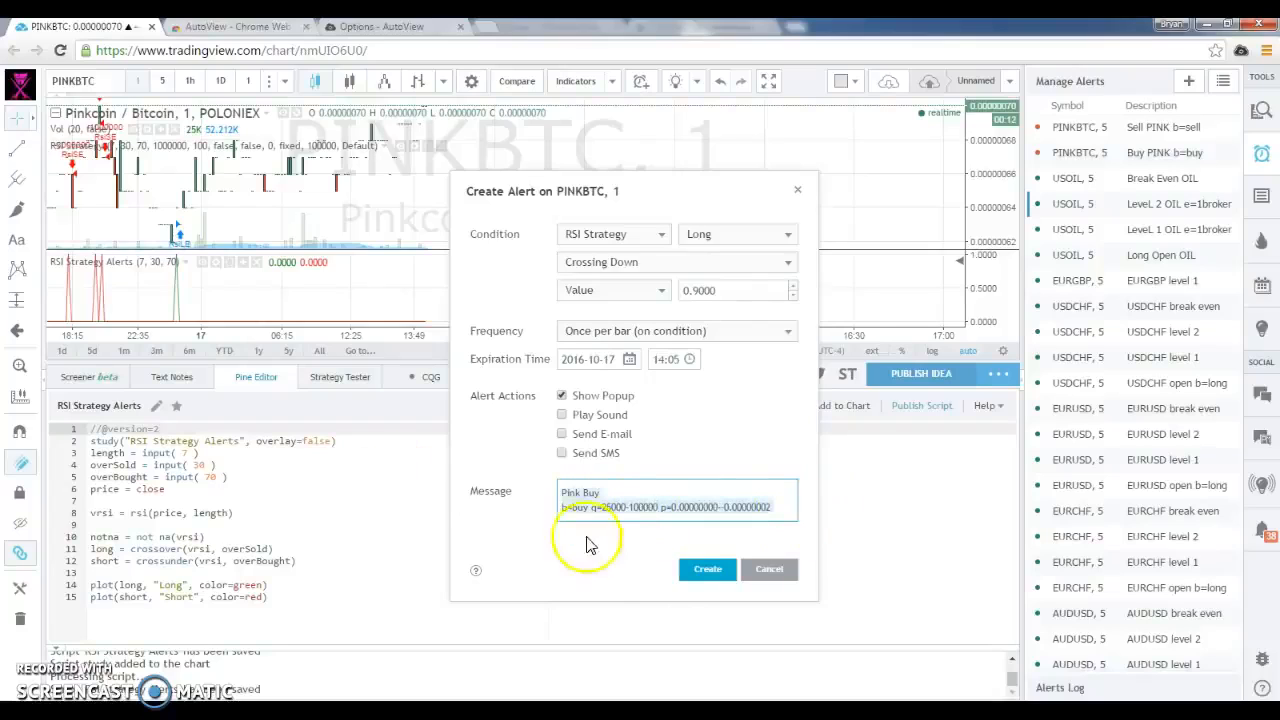
{"action": "left_click", "coordinate": [698, 578]}
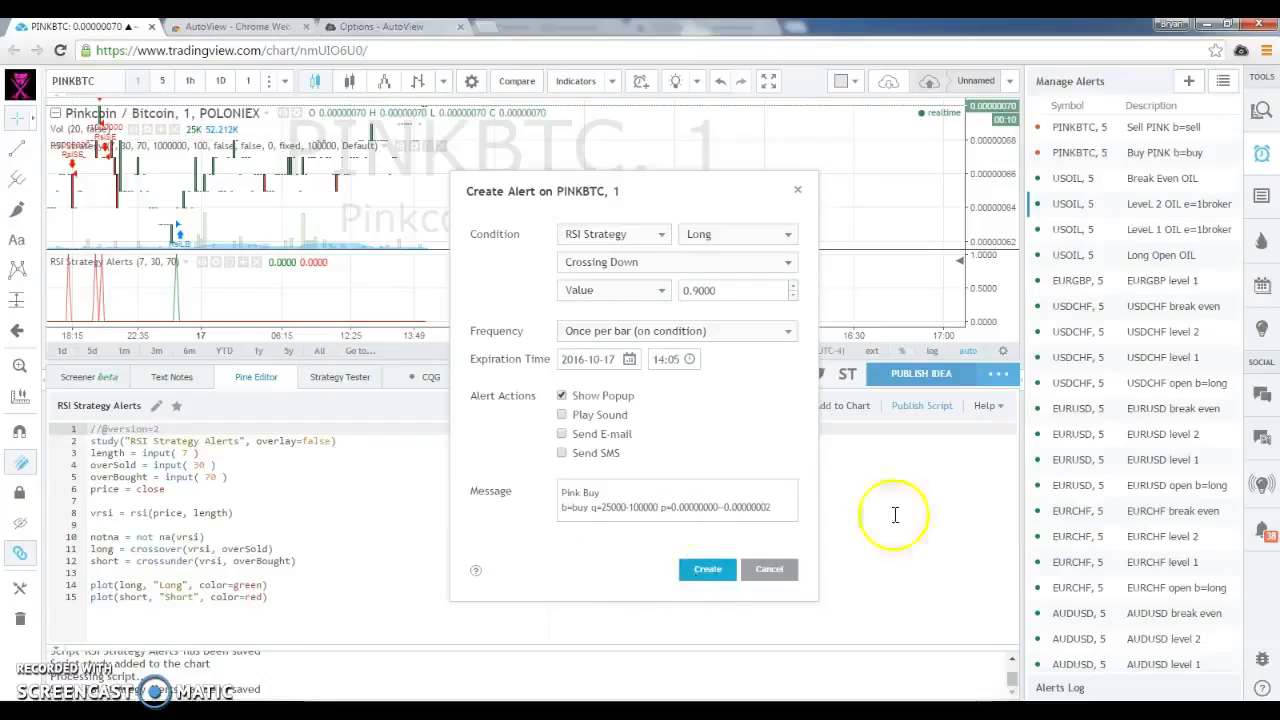
Start a new alert on the Short plot of RSI Strategy Alerts, Crossing Down value 0.9, with frequency Once per bar (on condition)
{"action": "mouse_move", "coordinate": [1183, 130]}
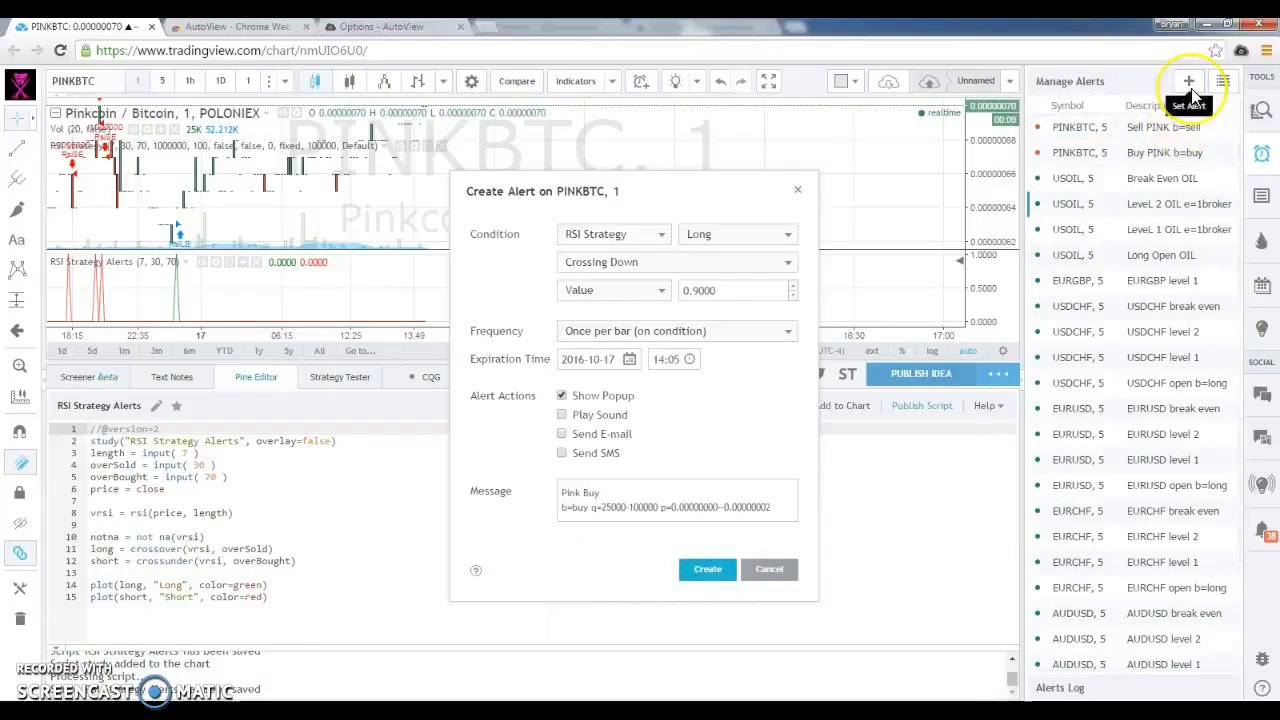
{"action": "left_click", "coordinate": [1190, 84]}
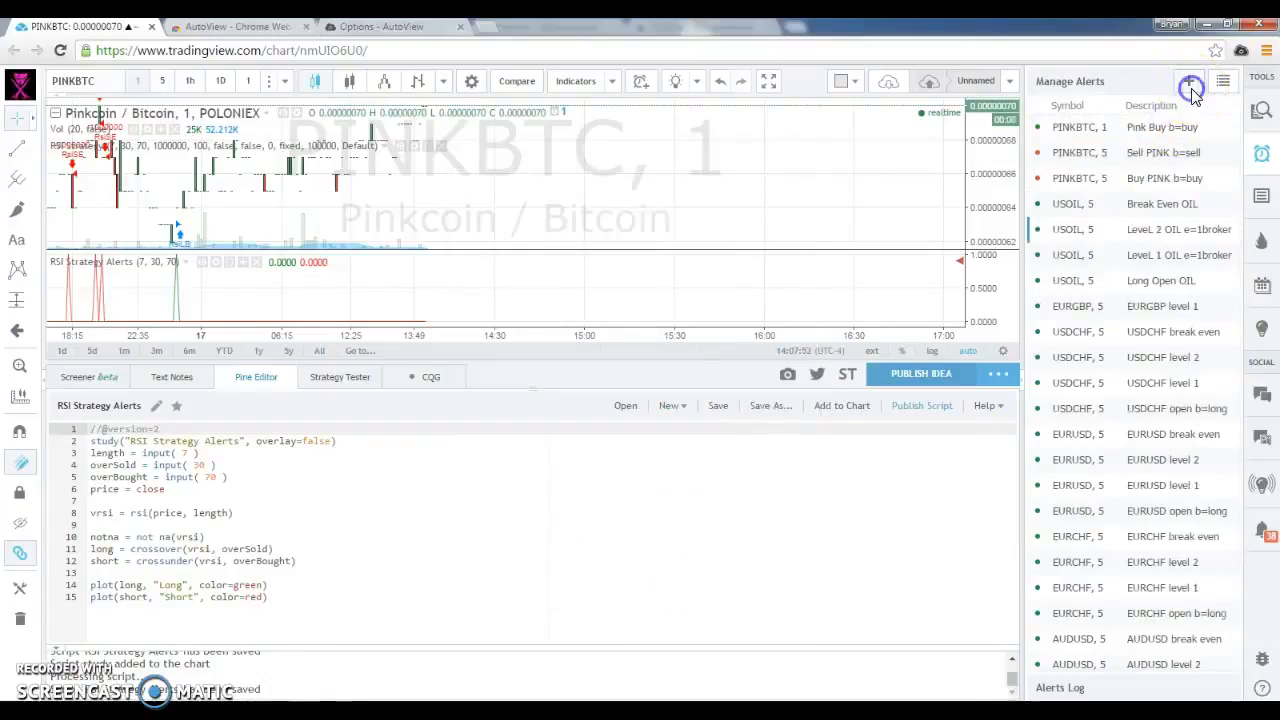
{"action": "left_click", "coordinate": [620, 243]}
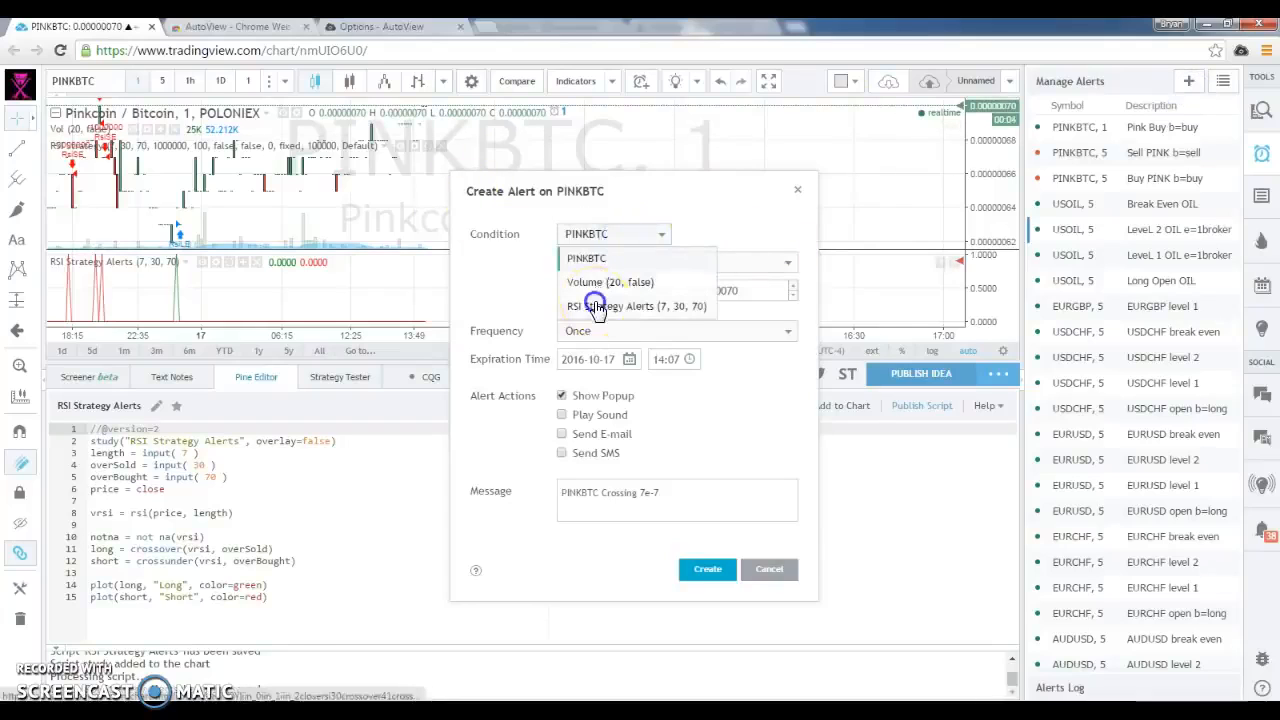
{"action": "left_click", "coordinate": [591, 298]}
{"action": "left_click", "coordinate": [766, 236]}
{"action": "left_click", "coordinate": [738, 280]}
{"action": "left_click", "coordinate": [726, 262]}
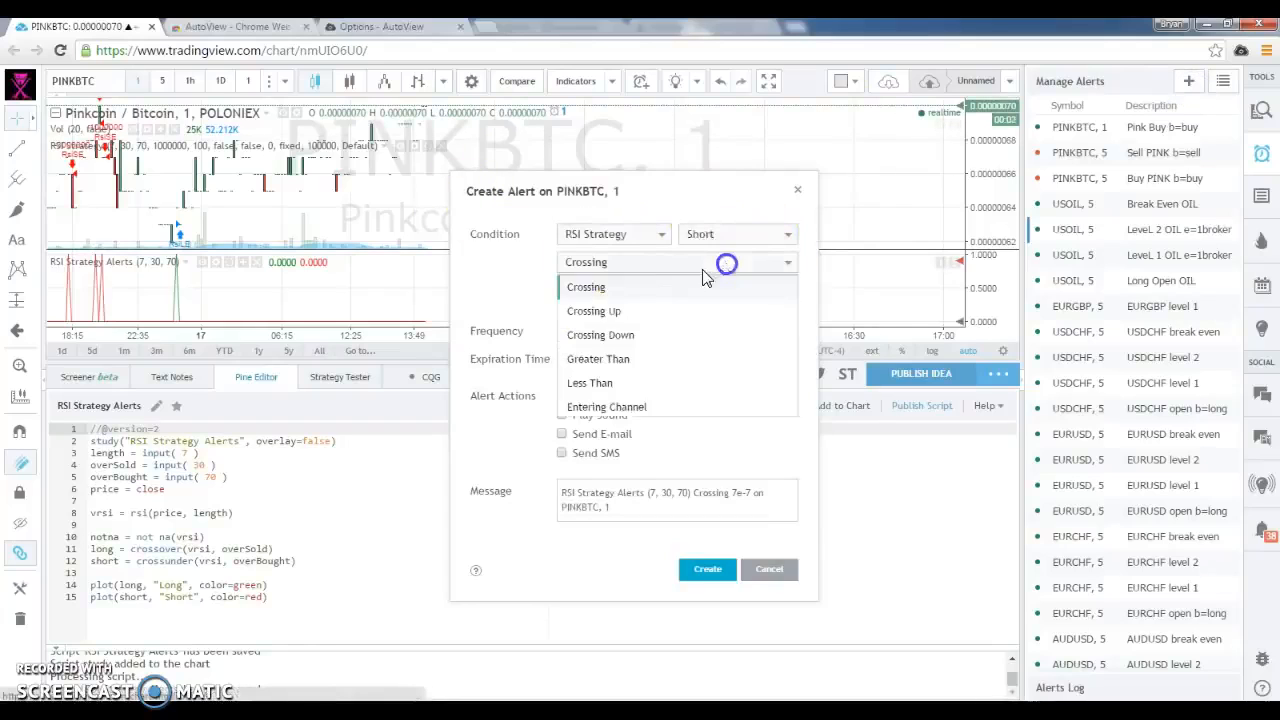
{"action": "left_click", "coordinate": [621, 338]}
{"action": "left_click", "coordinate": [744, 291]}
{"action": "type", "text": "0.9"}
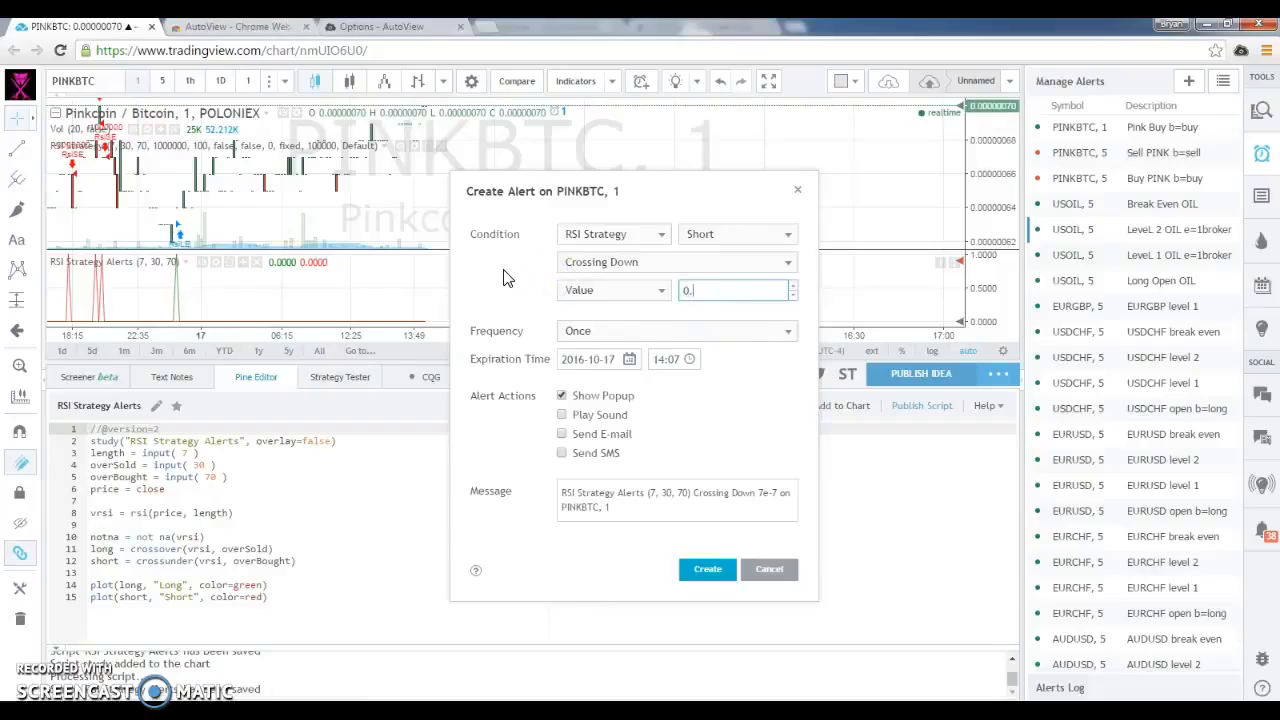
{"action": "left_click", "coordinate": [743, 330]}
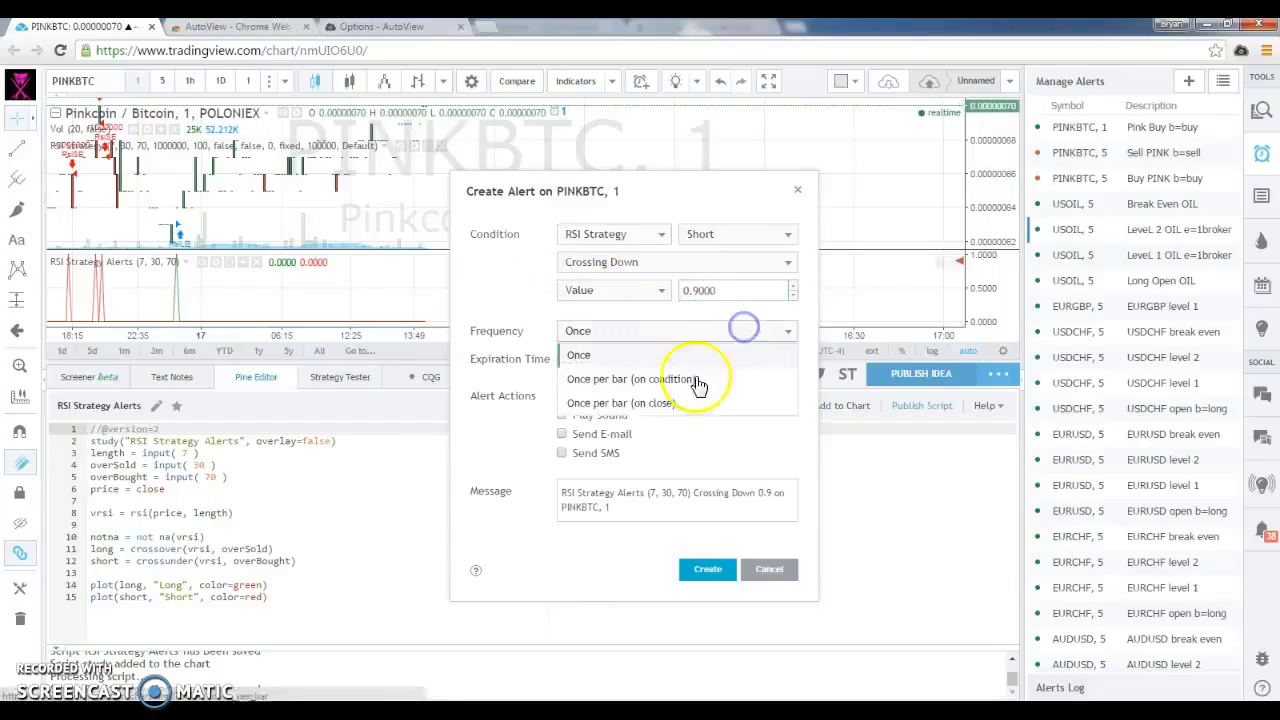
{"action": "left_click", "coordinate": [715, 379]}
Replace the alert message with the copied buy message, changing its title to "Pink Sell" and its command to b=sell
{"action": "left_click_drag", "start_coordinate": [615, 508], "coordinate": [449, 457]}
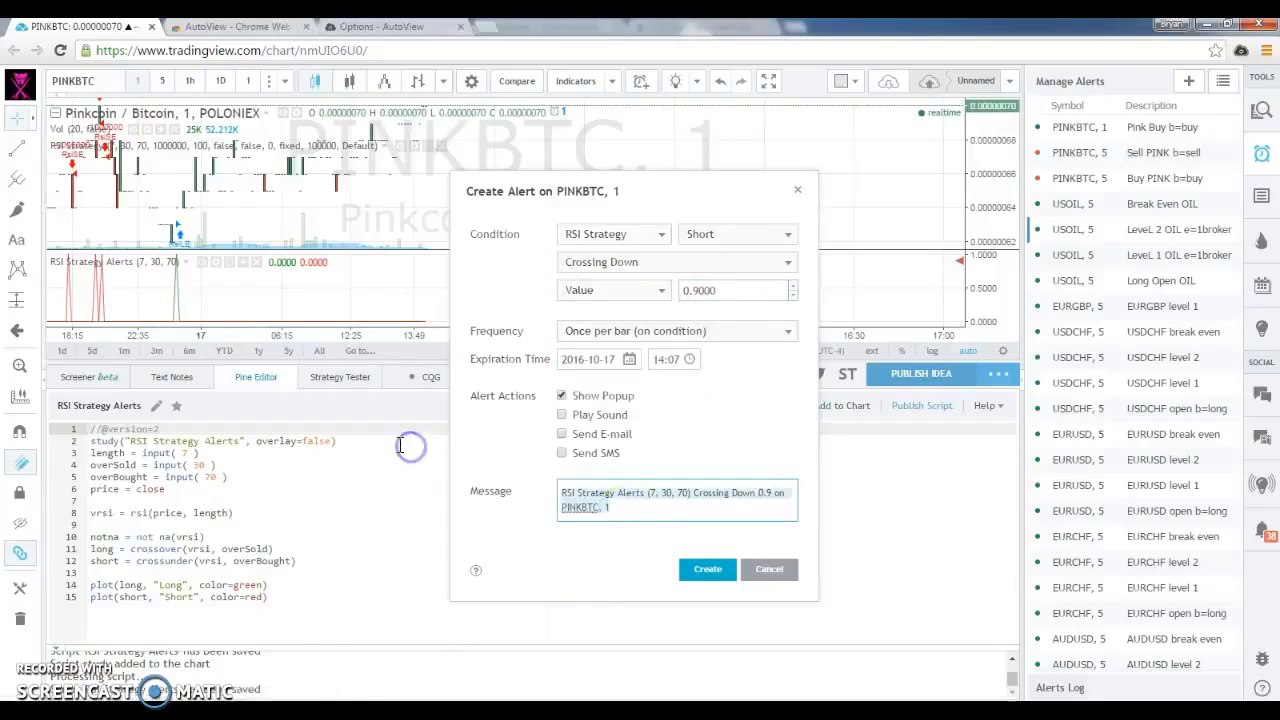
{"action": "key", "text": "ctrl+v"}
{"action": "double_click", "coordinate": [580, 508]}
{"action": "type", "text": "sell"}
{"action": "double_click", "coordinate": [592, 493]}
{"action": "type", "text": "Sell"}
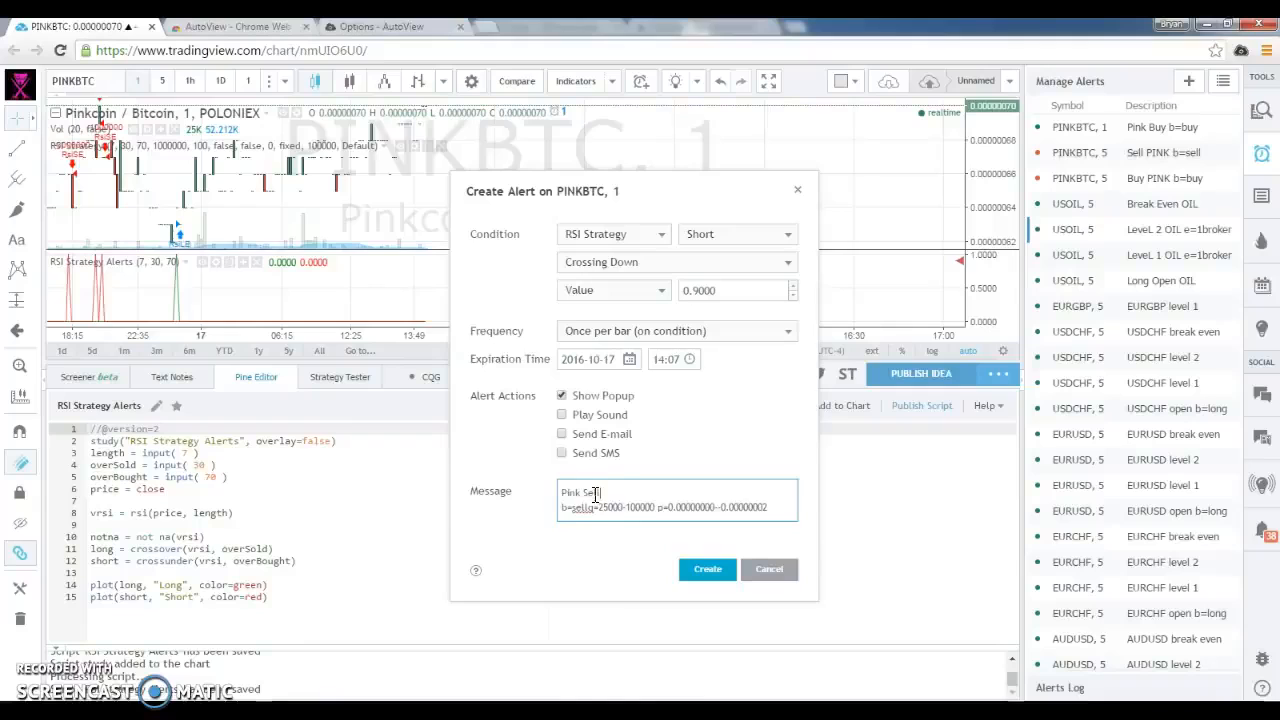
{"action": "left_click", "coordinate": [585, 509]}
{"action": "double_click", "coordinate": [585, 509]}
{"action": "key", "text": "BackSpace"}
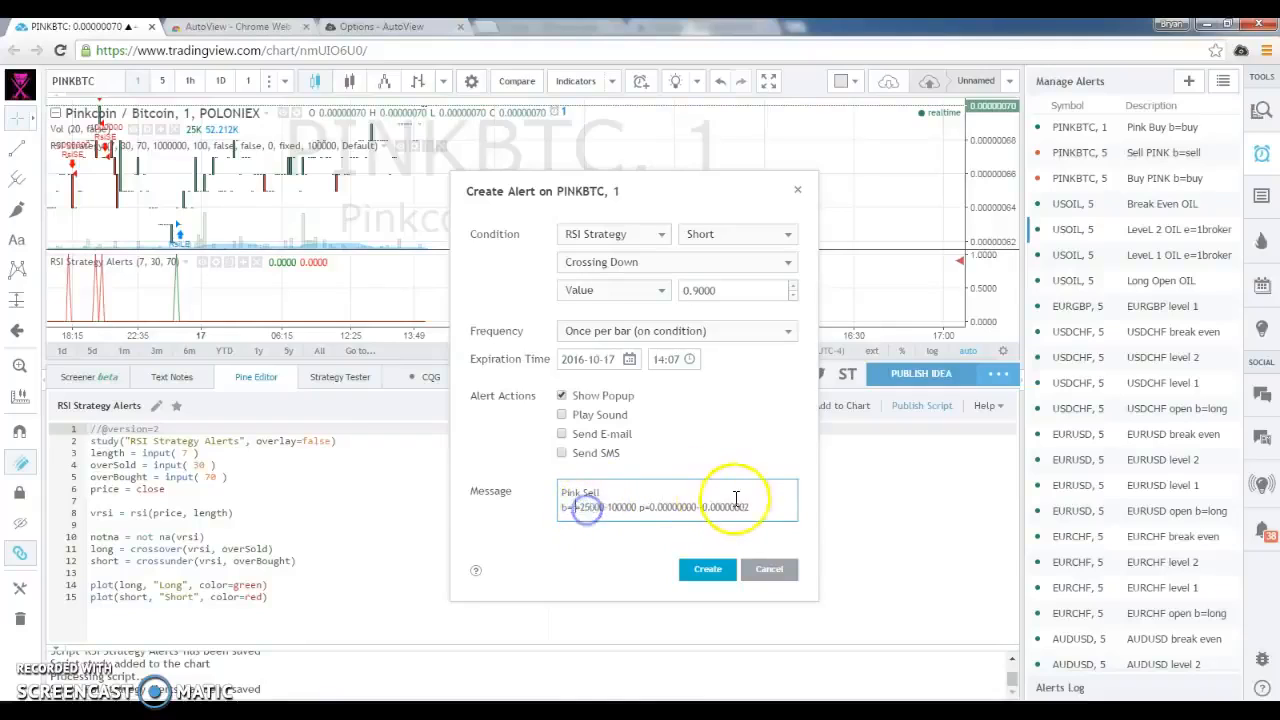
{"action": "type", "text": "sell"}
{"action": "double_click", "coordinate": [583, 509]}
{"action": "left_click", "coordinate": [589, 510]}
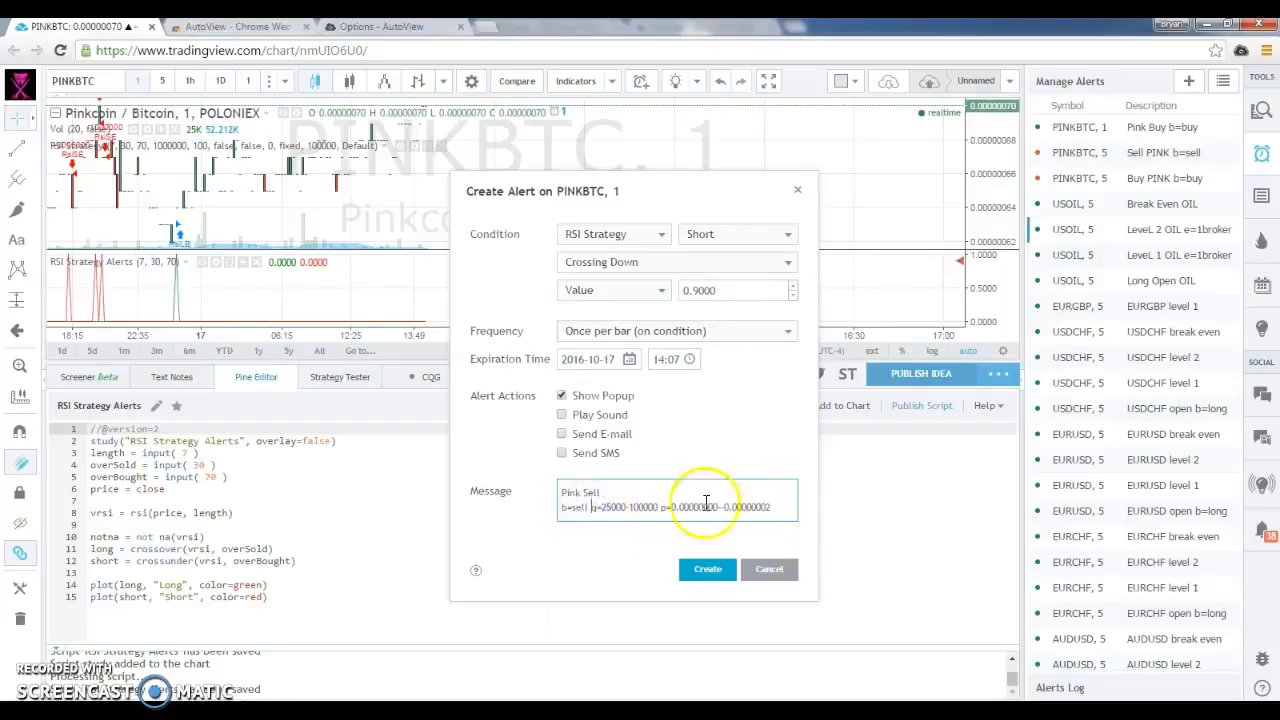
Remove one hyphen so the price range reads p=0.00000000-0.00000002 and create the Pink Sell alert
{"action": "left_click", "coordinate": [671, 508]}
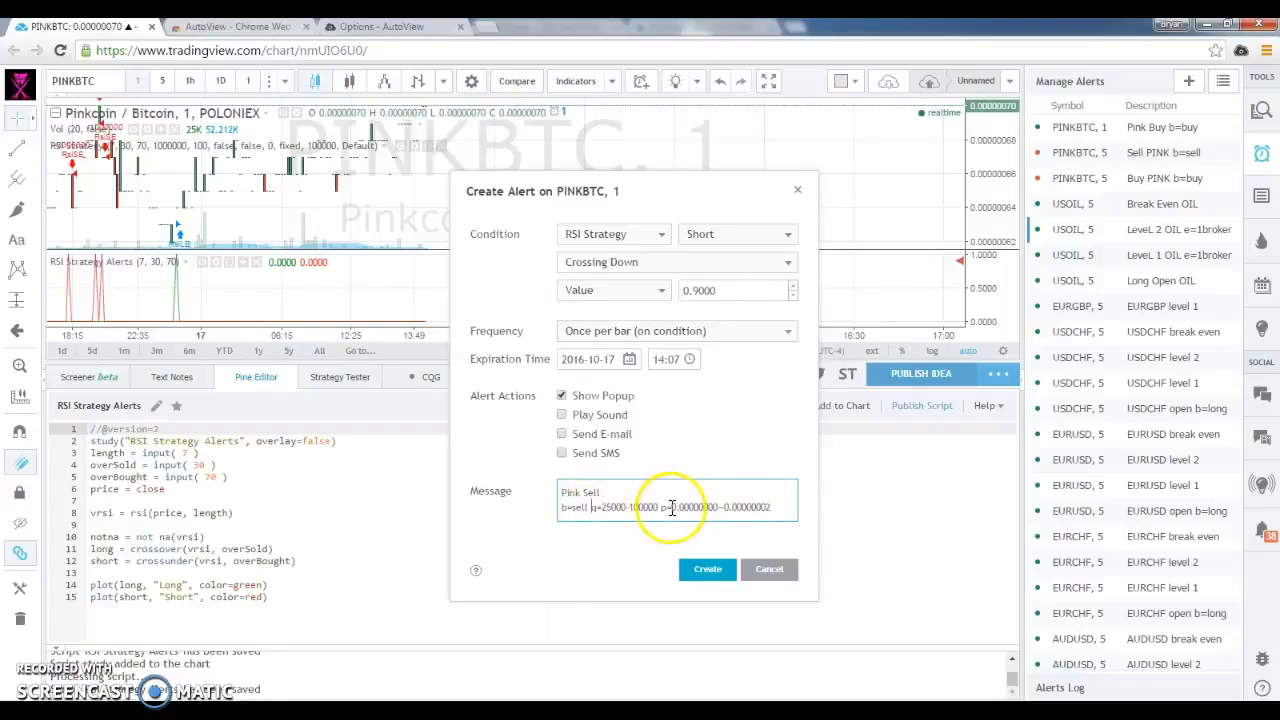
{"action": "left_click", "coordinate": [722, 508]}
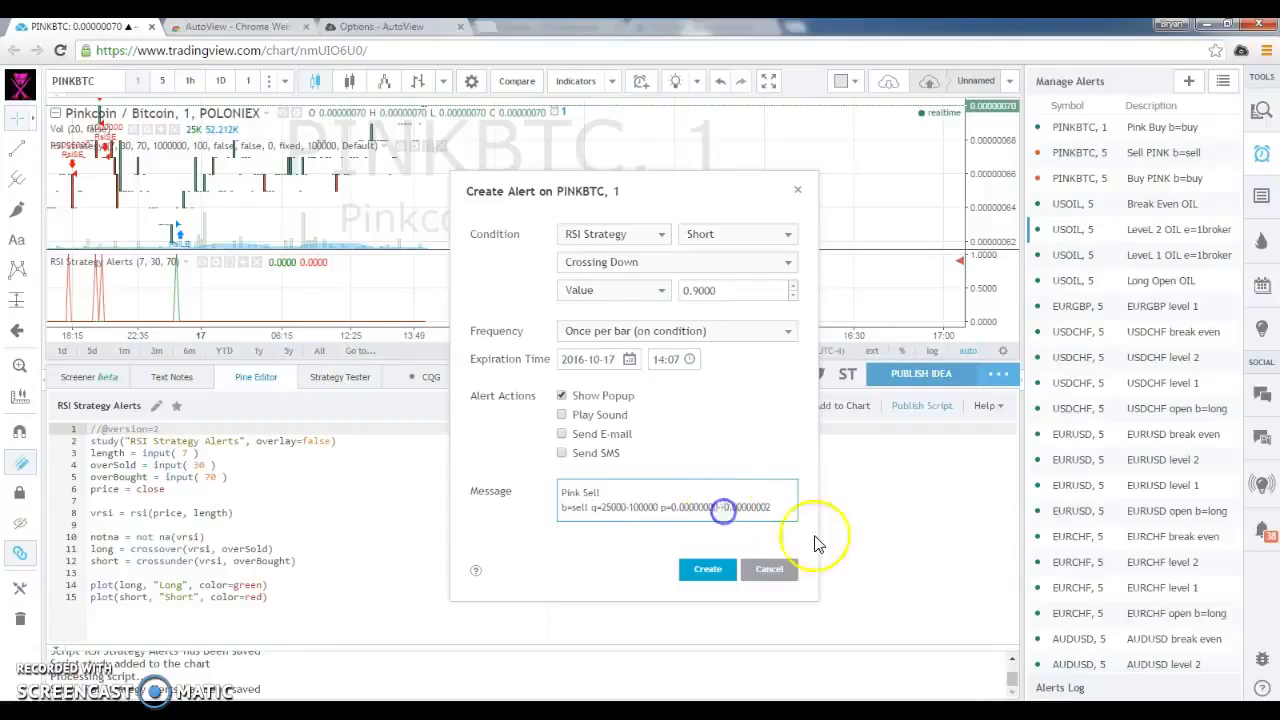
{"action": "key", "text": "BackSpace"}
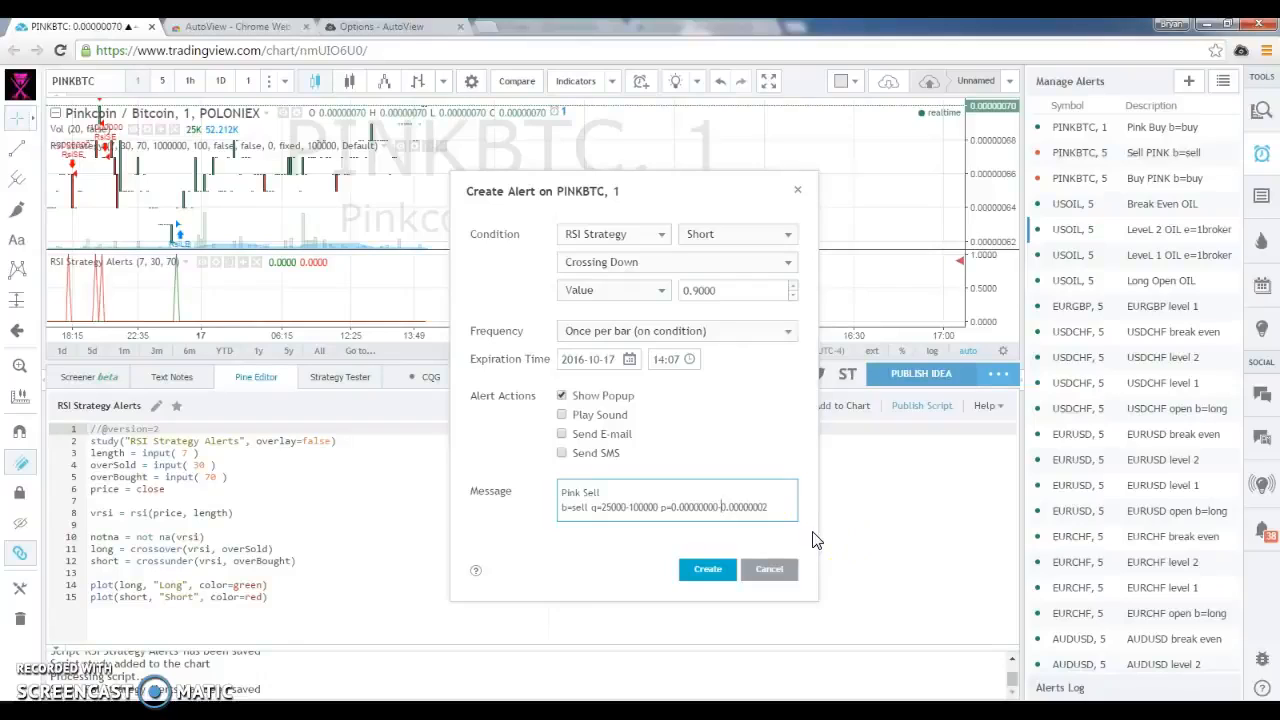
{"action": "left_click", "coordinate": [696, 569]}
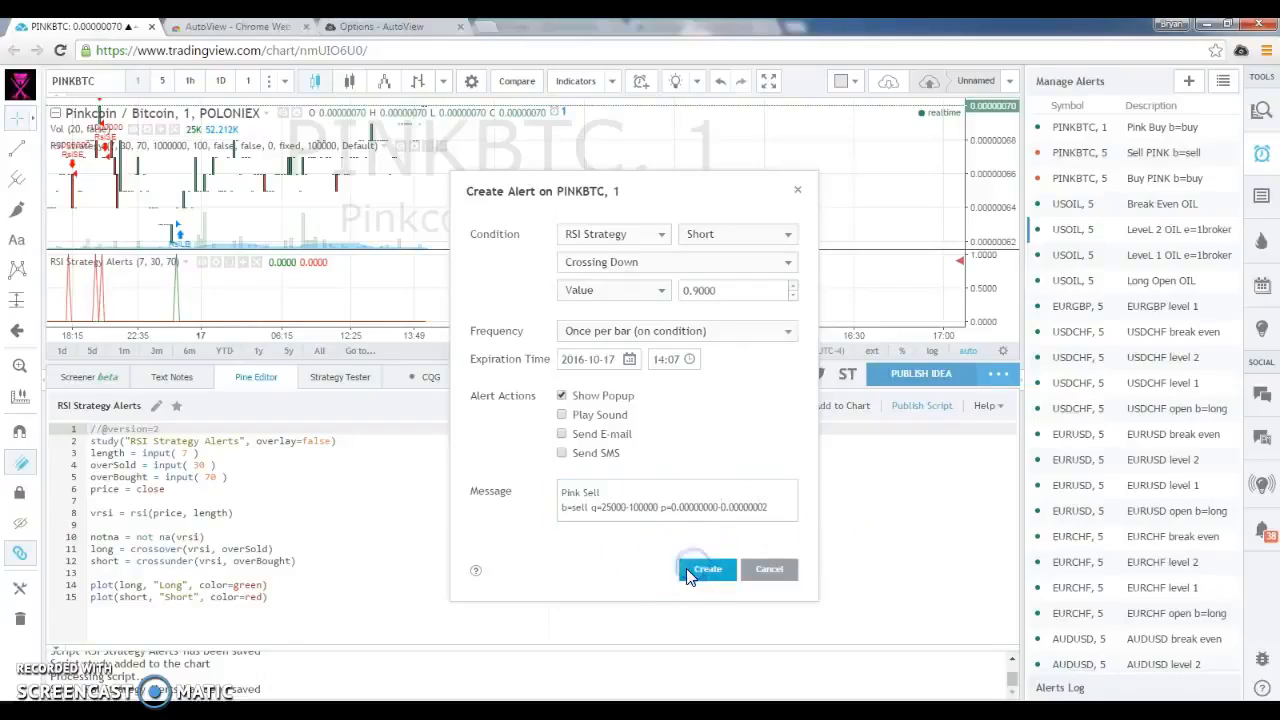
{"action": "left_click", "coordinate": [687, 570]}
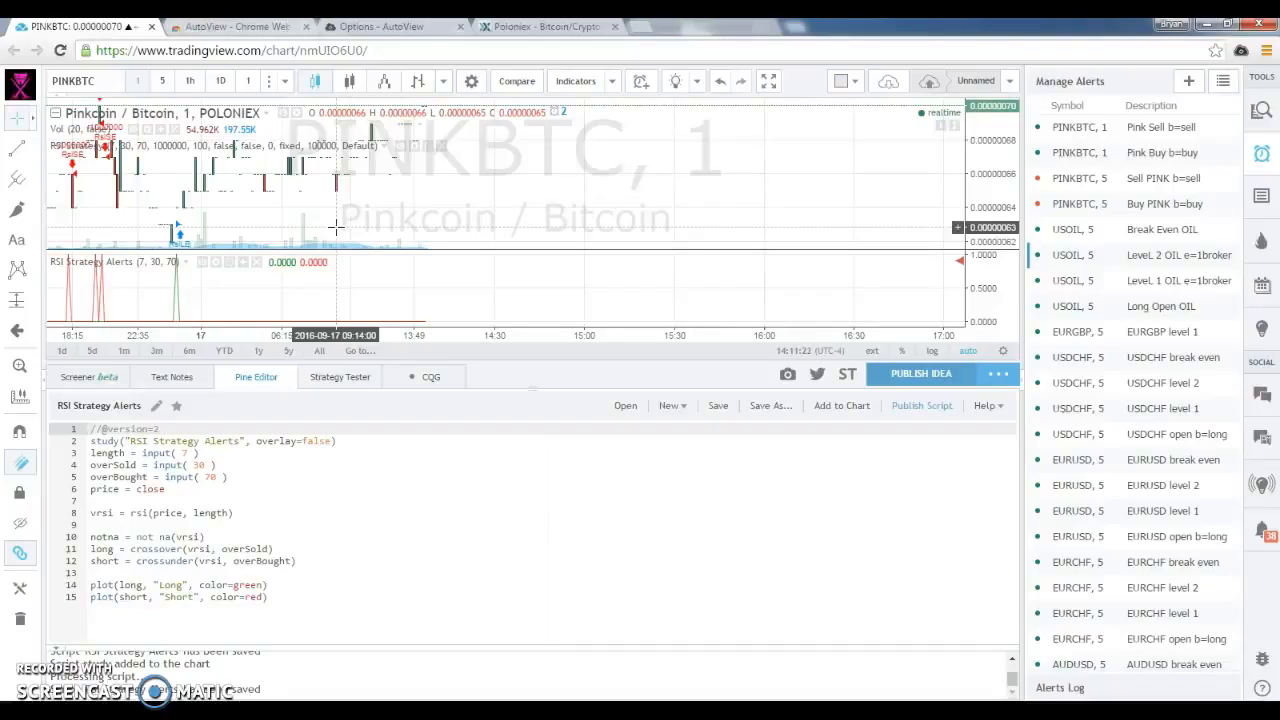
Switch to Poloniex and compare the average buy and sell prices in the GAME/BTC trade history
{"action": "left_click", "coordinate": [486, 27]}
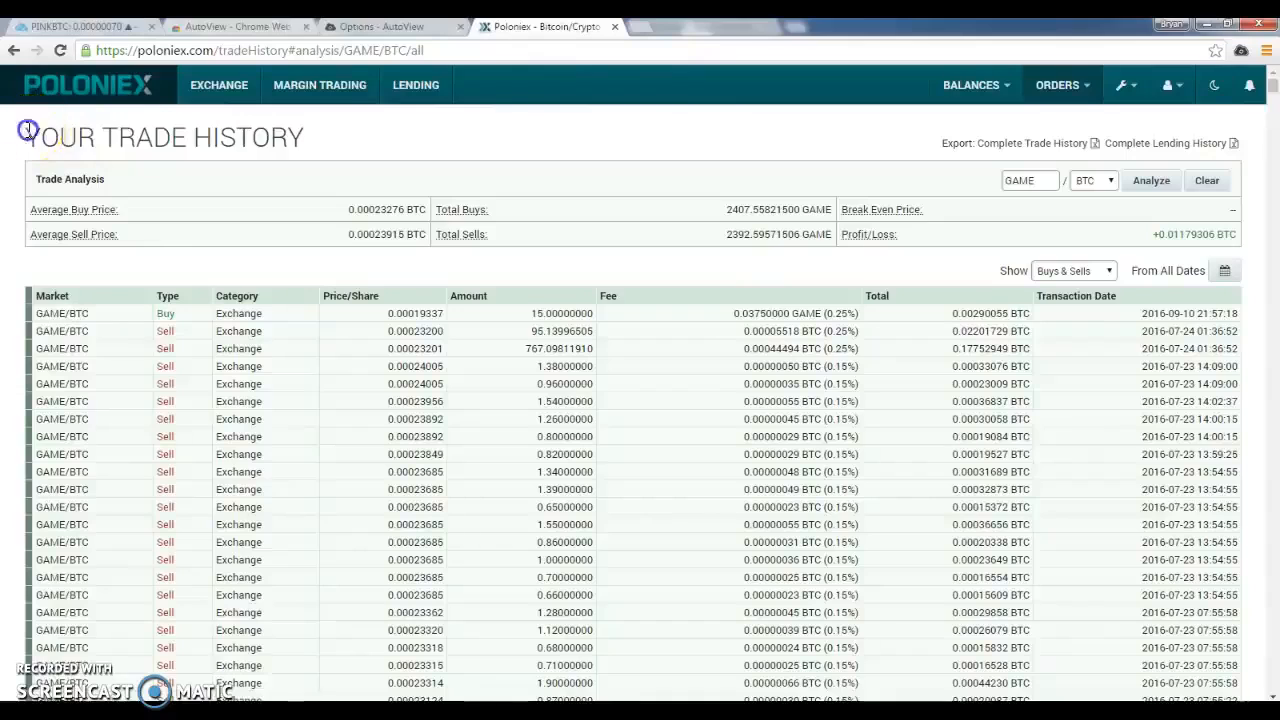
{"action": "left_click_drag", "start_coordinate": [22, 128], "coordinate": [326, 122]}
{"action": "double_click", "coordinate": [365, 209]}
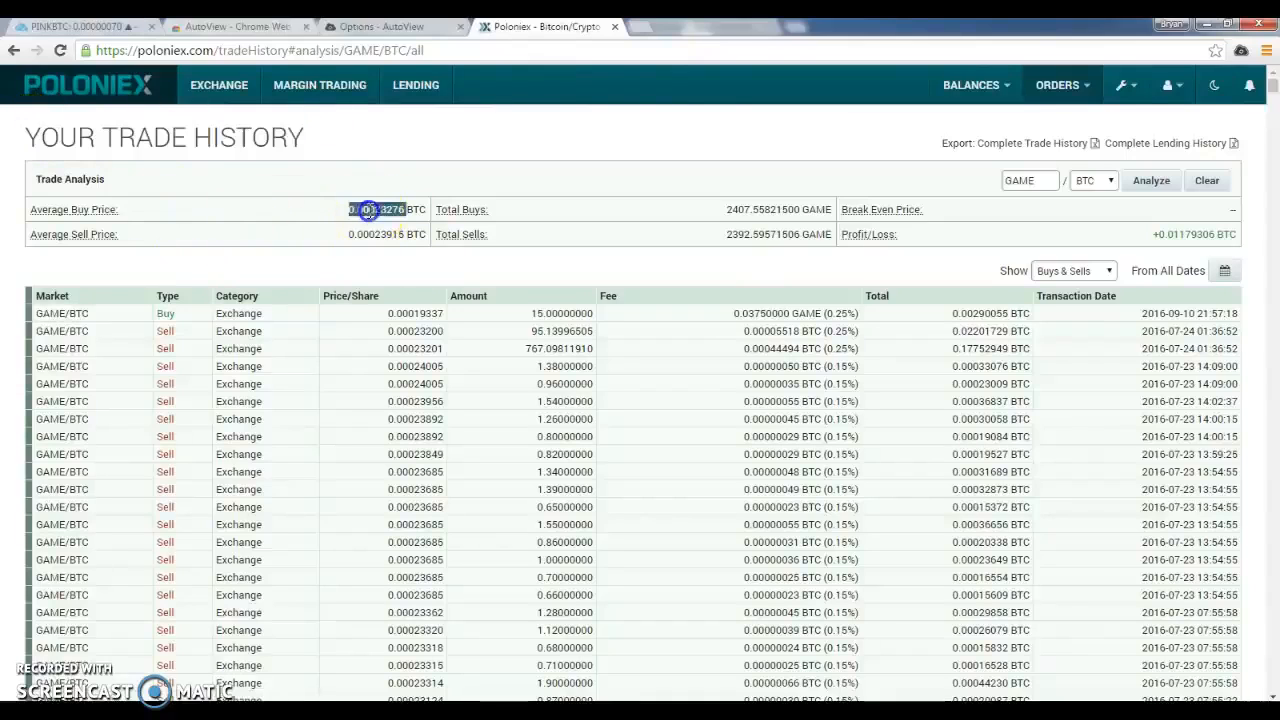
{"action": "double_click", "coordinate": [388, 234]}
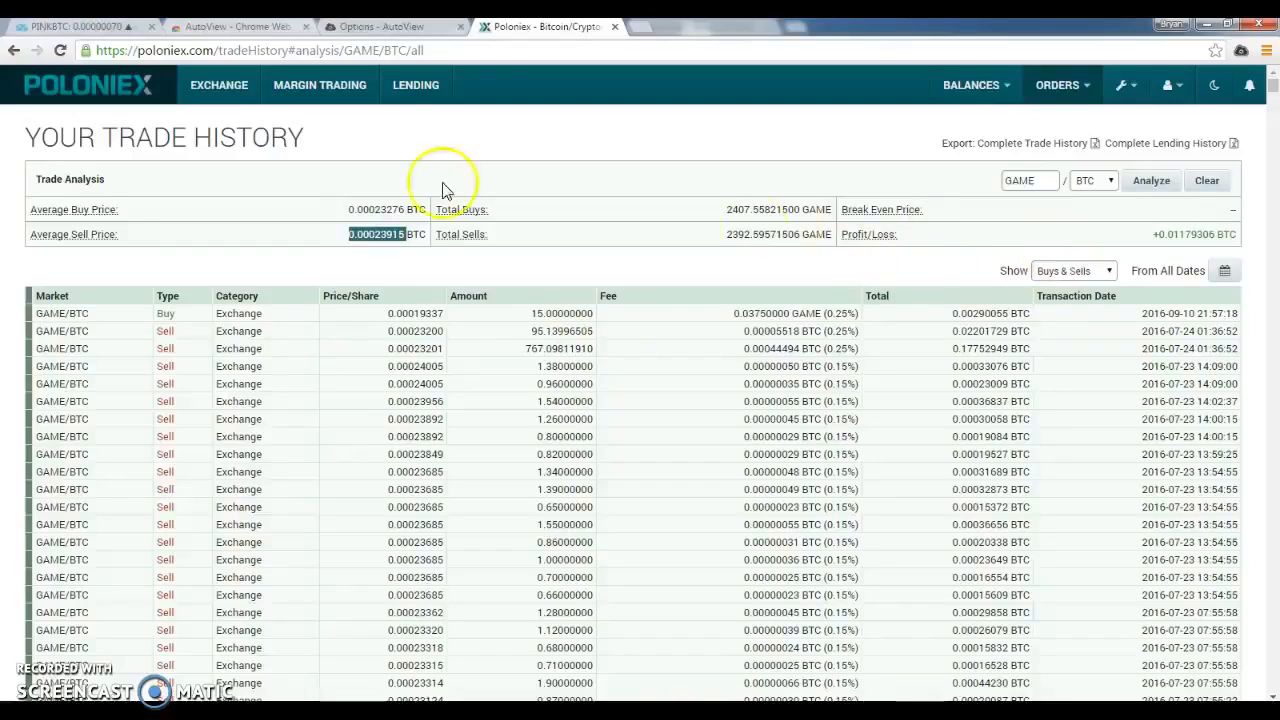
{"action": "double_click", "coordinate": [392, 208]}
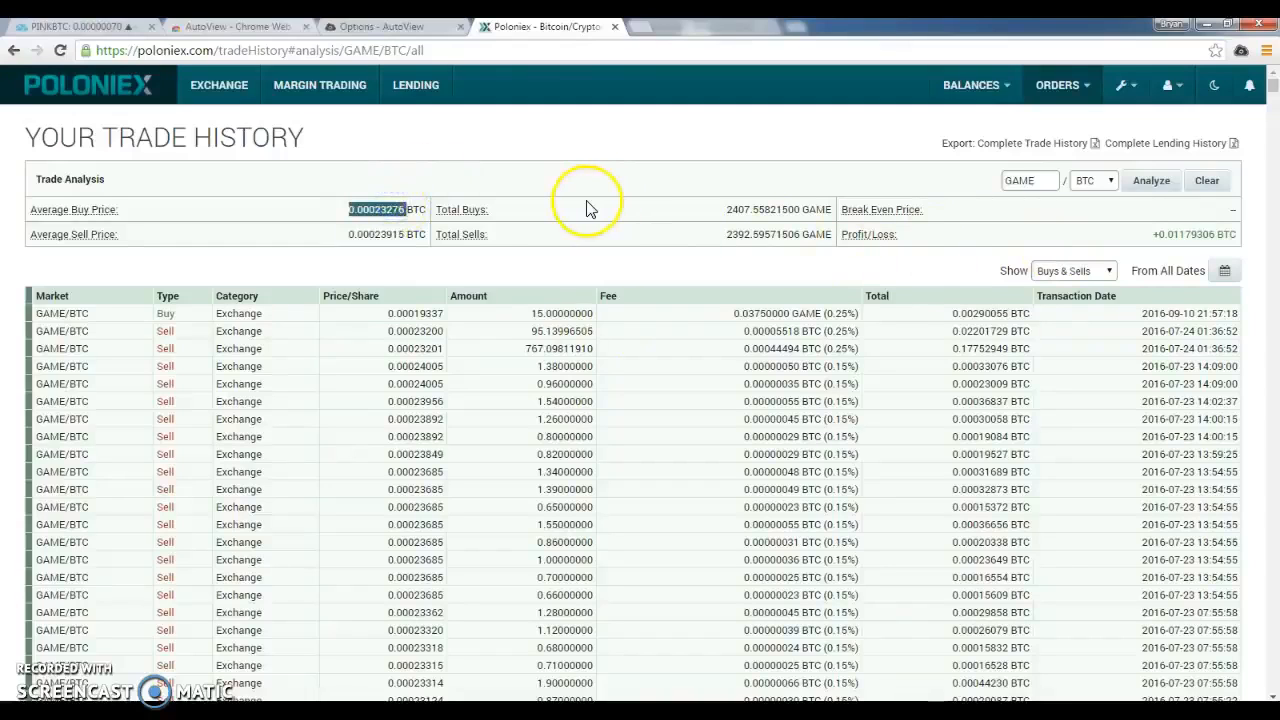
{"action": "double_click", "coordinate": [385, 234]}
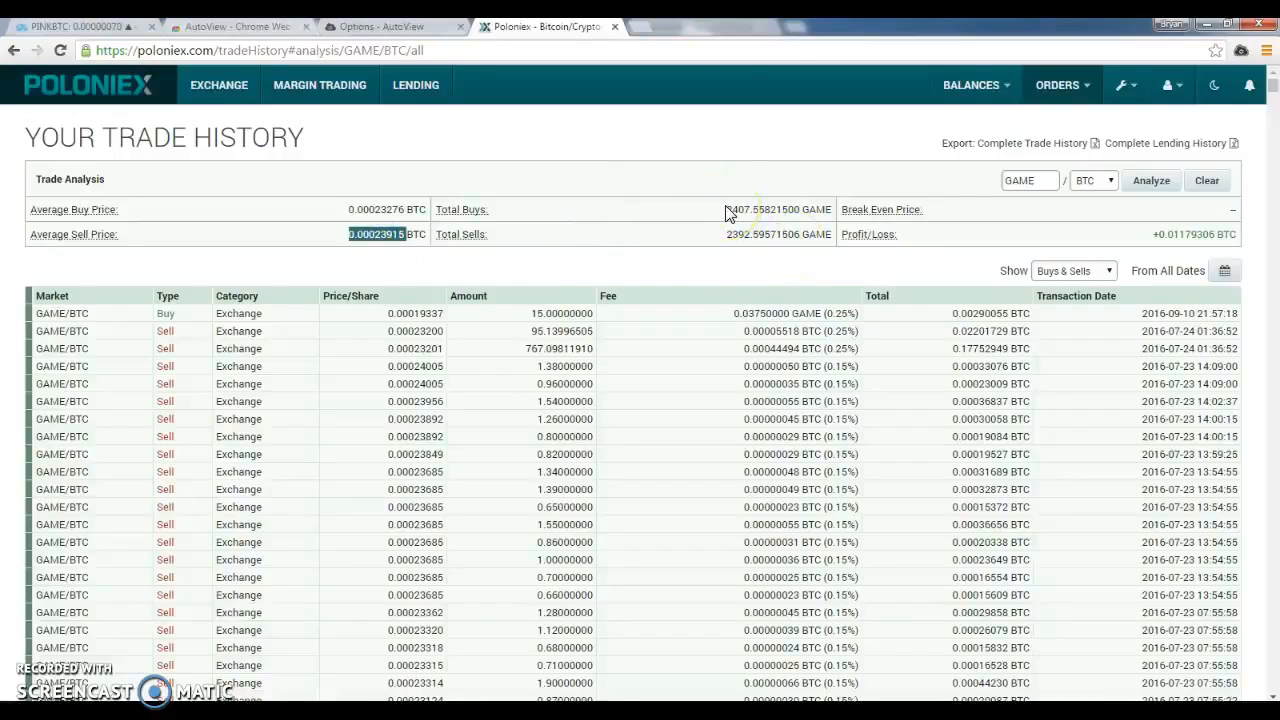
{"action": "left_click", "coordinate": [412, 210]}
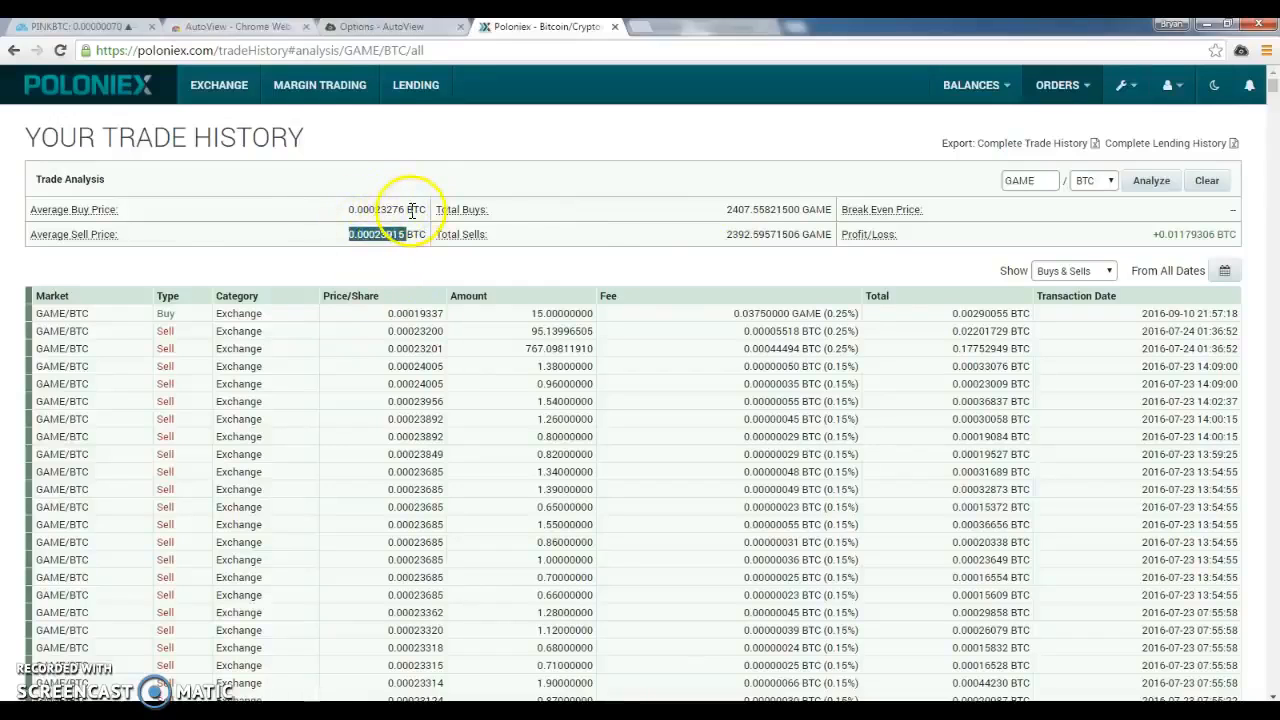
Return to TradingView, open the Pink Sell alert for editing and set the price range in its message to p=0.00000002-0.00000005
{"action": "left_click", "coordinate": [110, 26]}
{"action": "left_click", "coordinate": [1148, 135]}
{"action": "left_click", "coordinate": [1213, 127]}
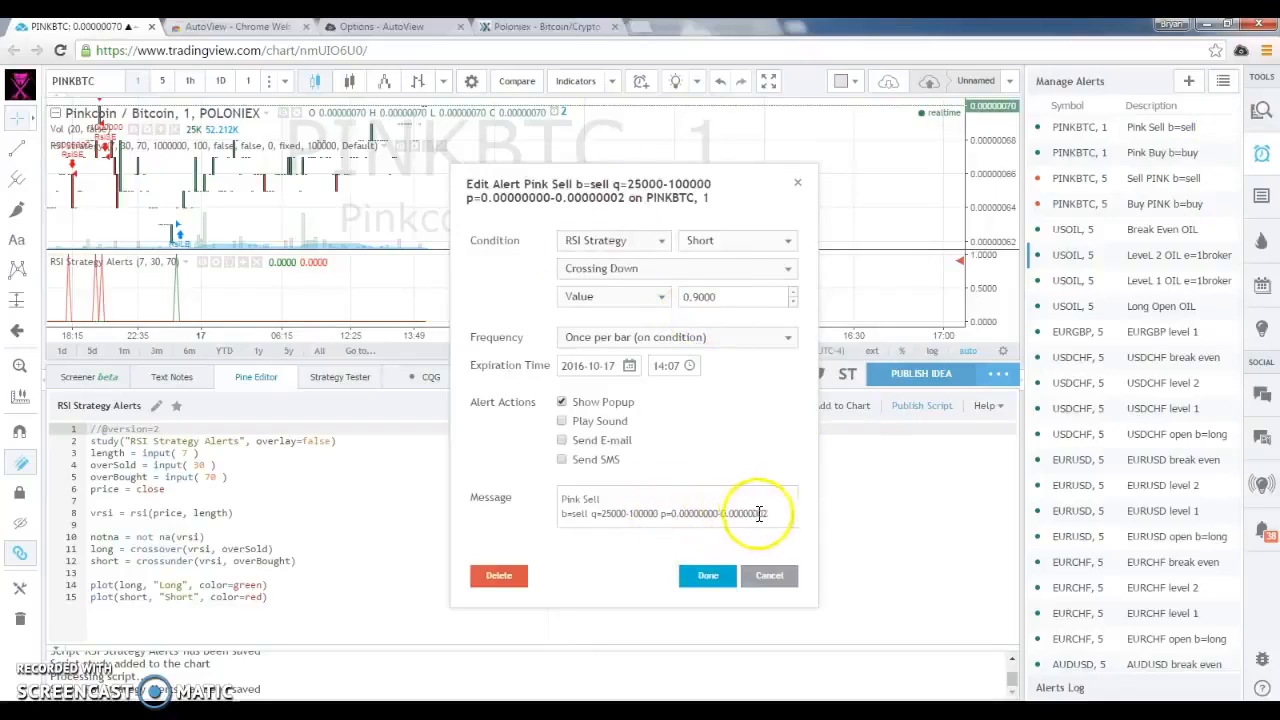
{"action": "left_click", "coordinate": [715, 513]}
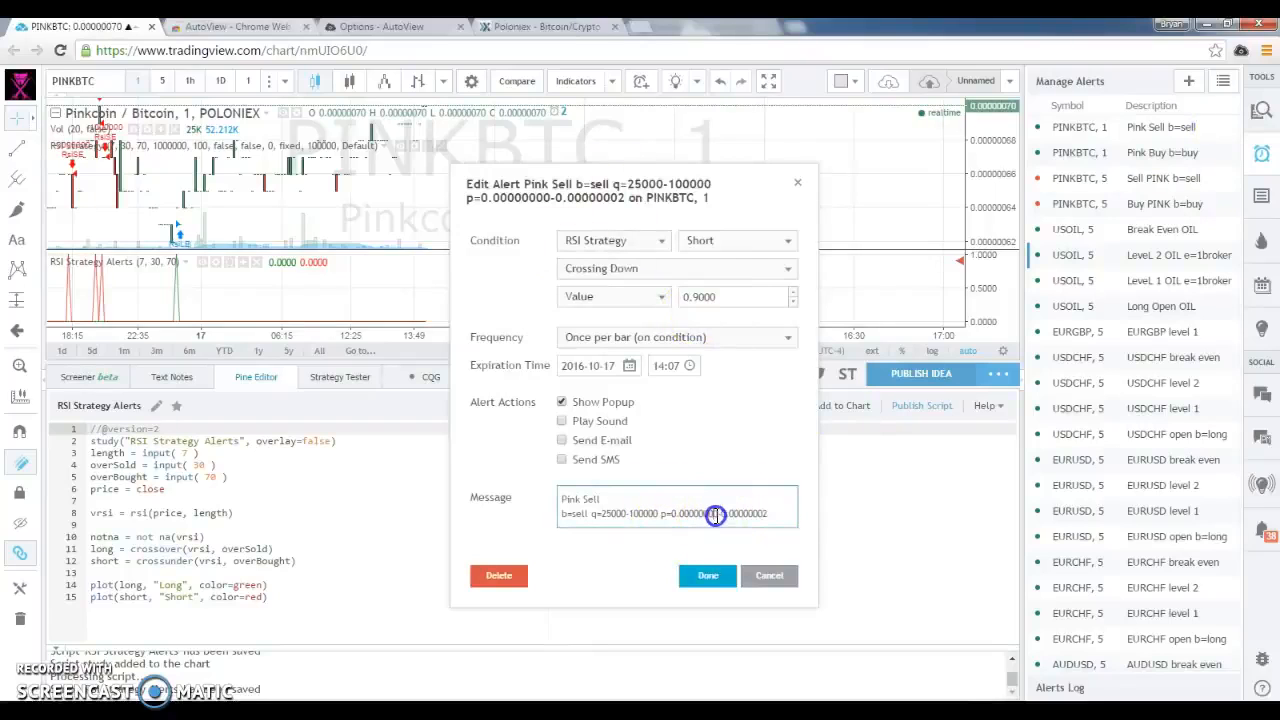
{"action": "key", "text": "BackSpace"}
{"action": "type", "text": "2"}
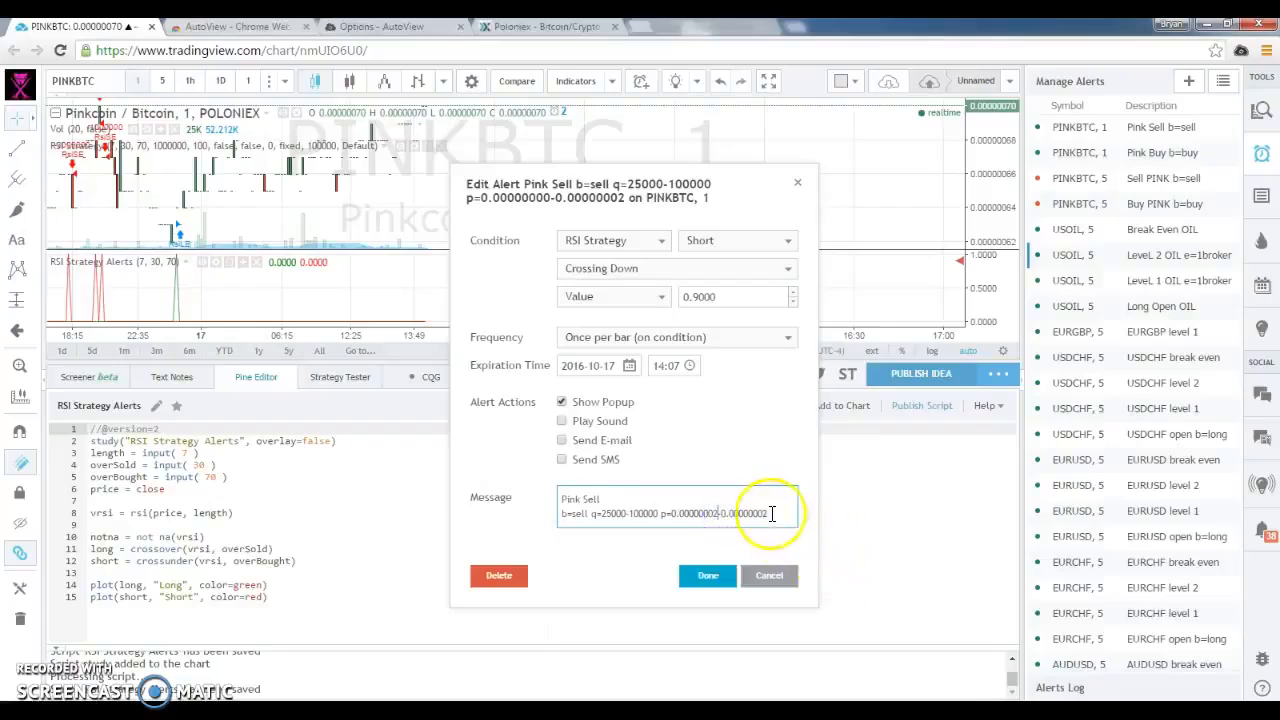
{"action": "left_click", "coordinate": [667, 514]}
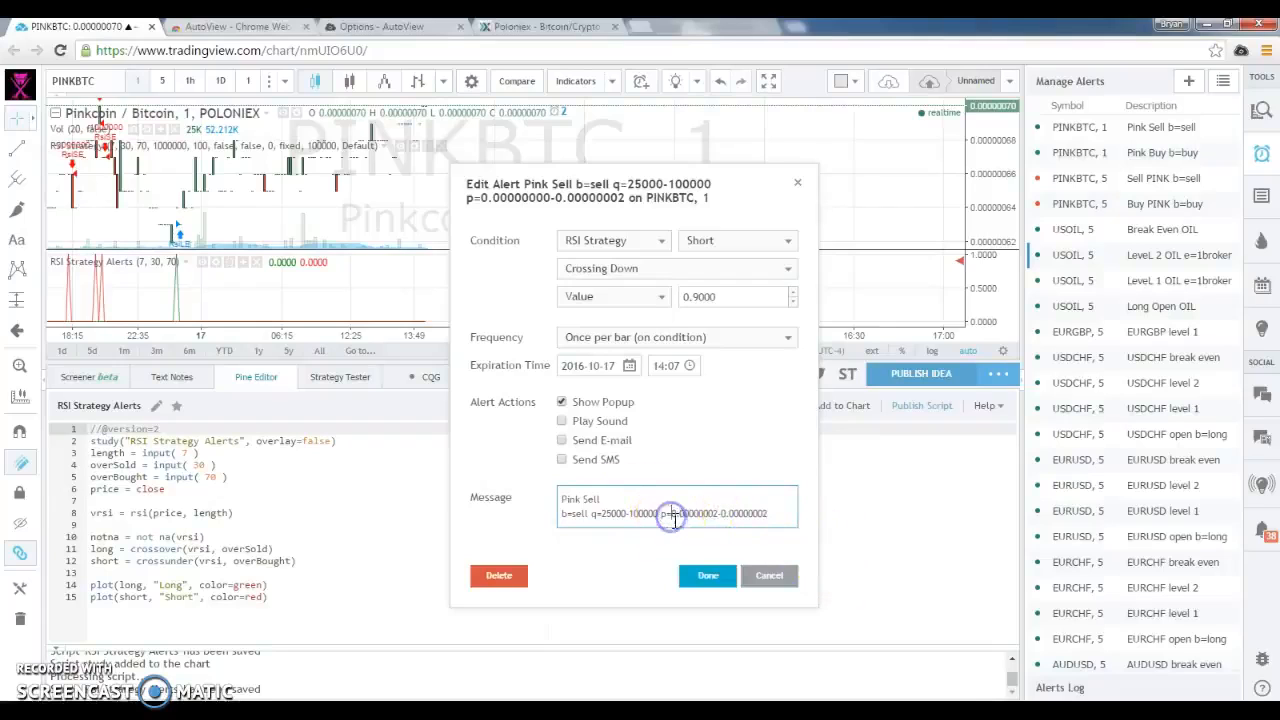
{"action": "left_click", "coordinate": [767, 515]}
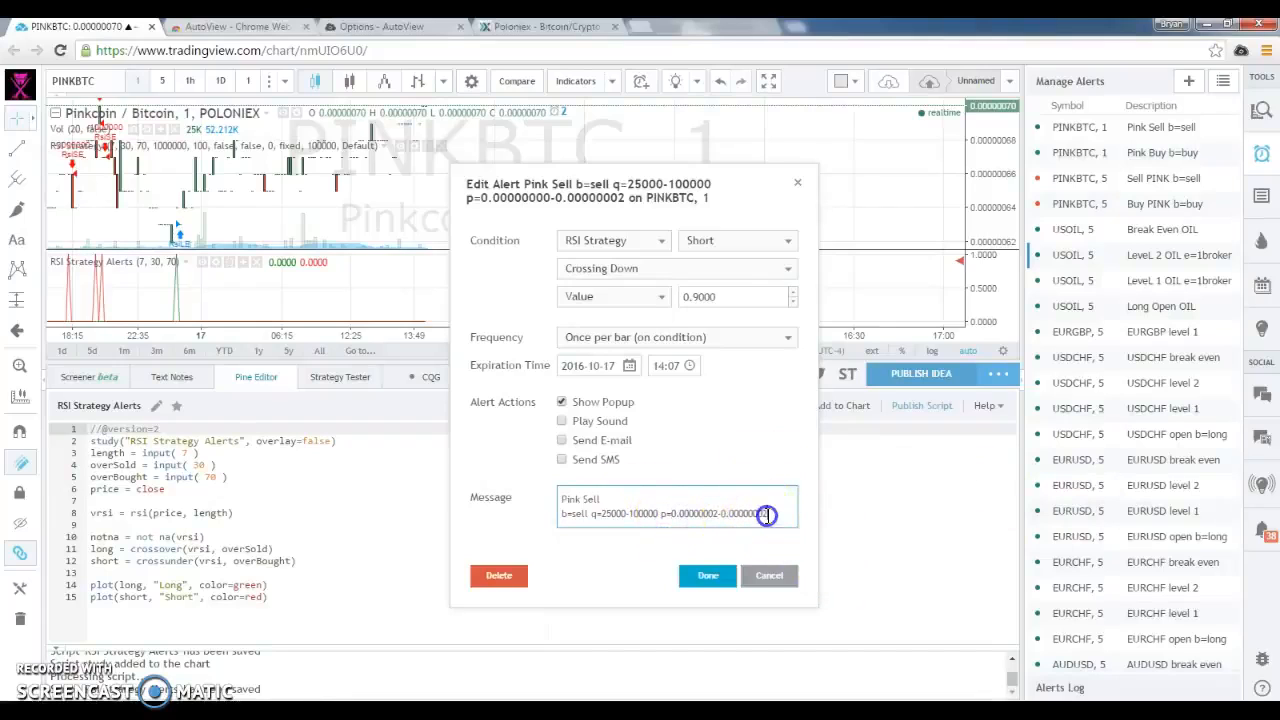
{"action": "key", "text": "BackSpace"}
{"action": "type", "text": "5"}
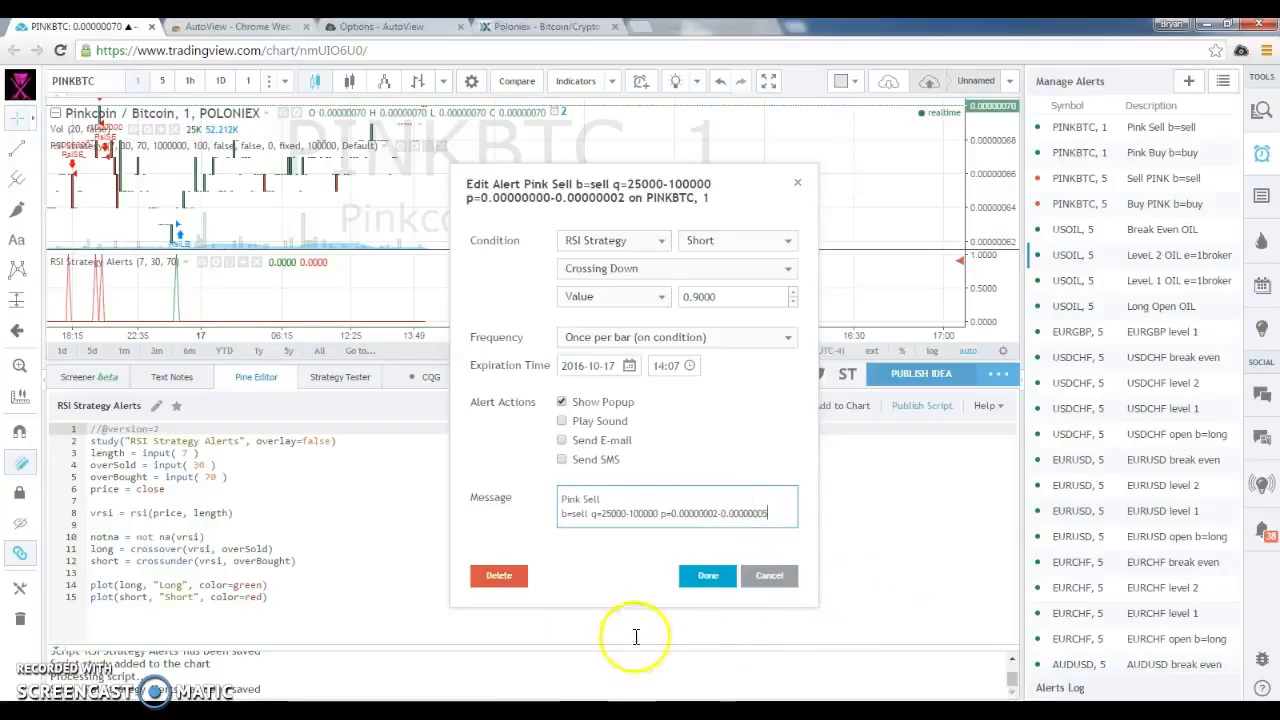
{"action": "left_click", "coordinate": [510, 26]}
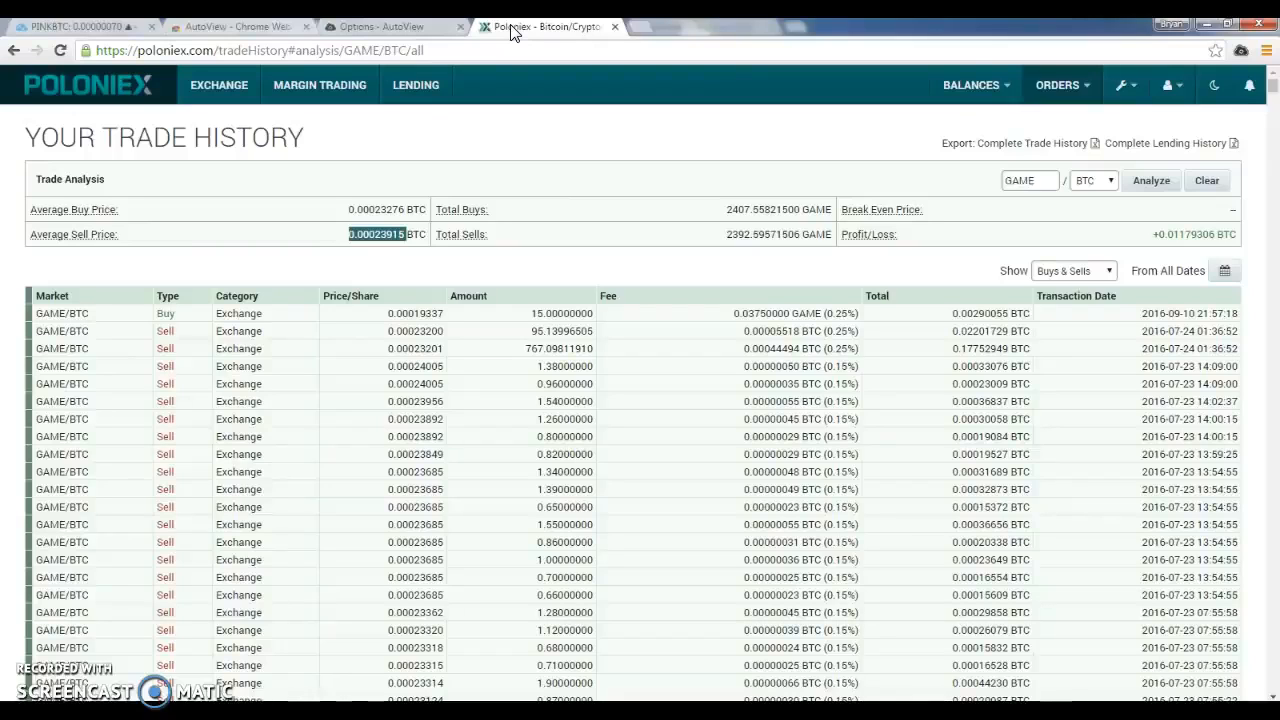
{"action": "left_click", "coordinate": [515, 32]}
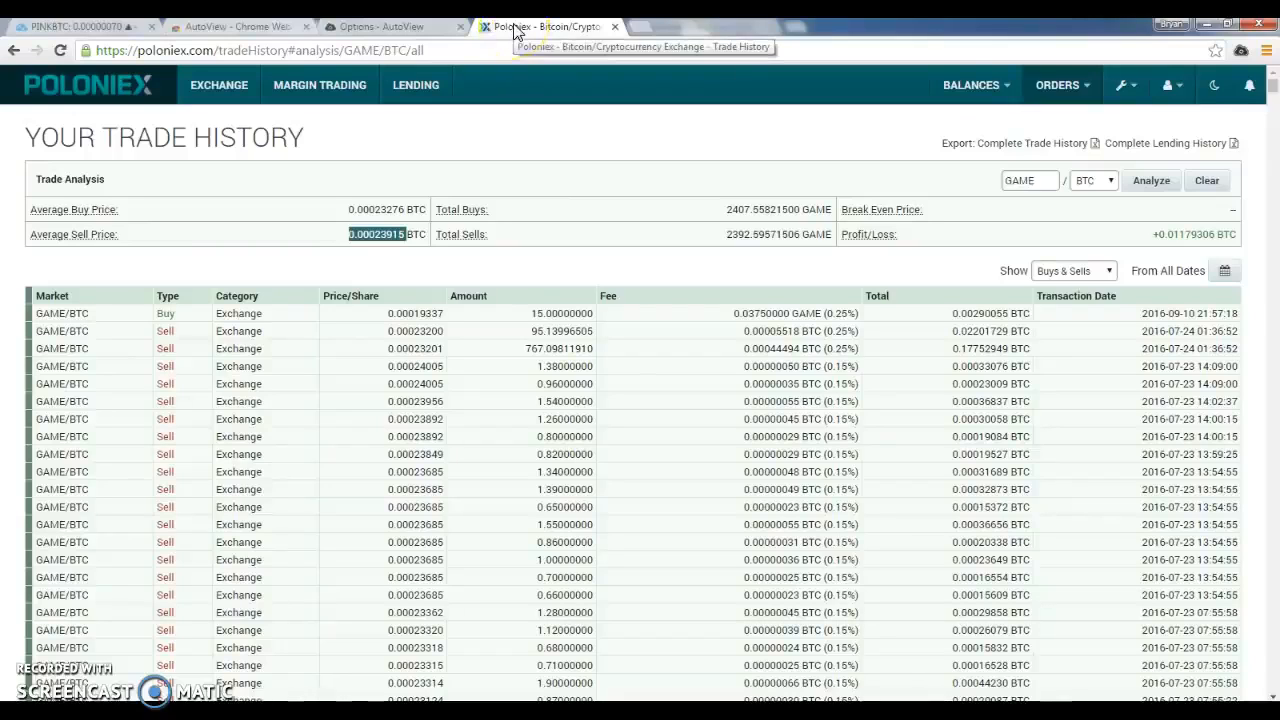
{"action": "left_click", "coordinate": [115, 24]}
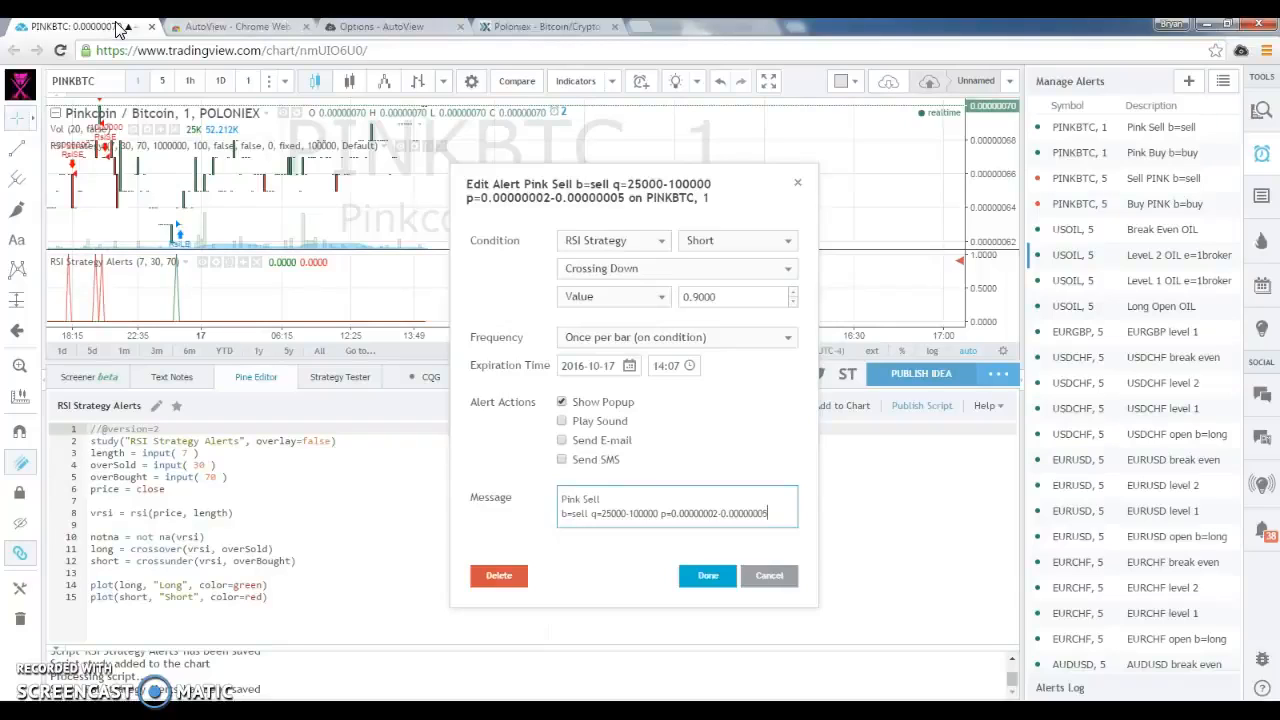
{"action": "left_click", "coordinate": [734, 506]}
{"action": "left_click", "coordinate": [734, 505]}
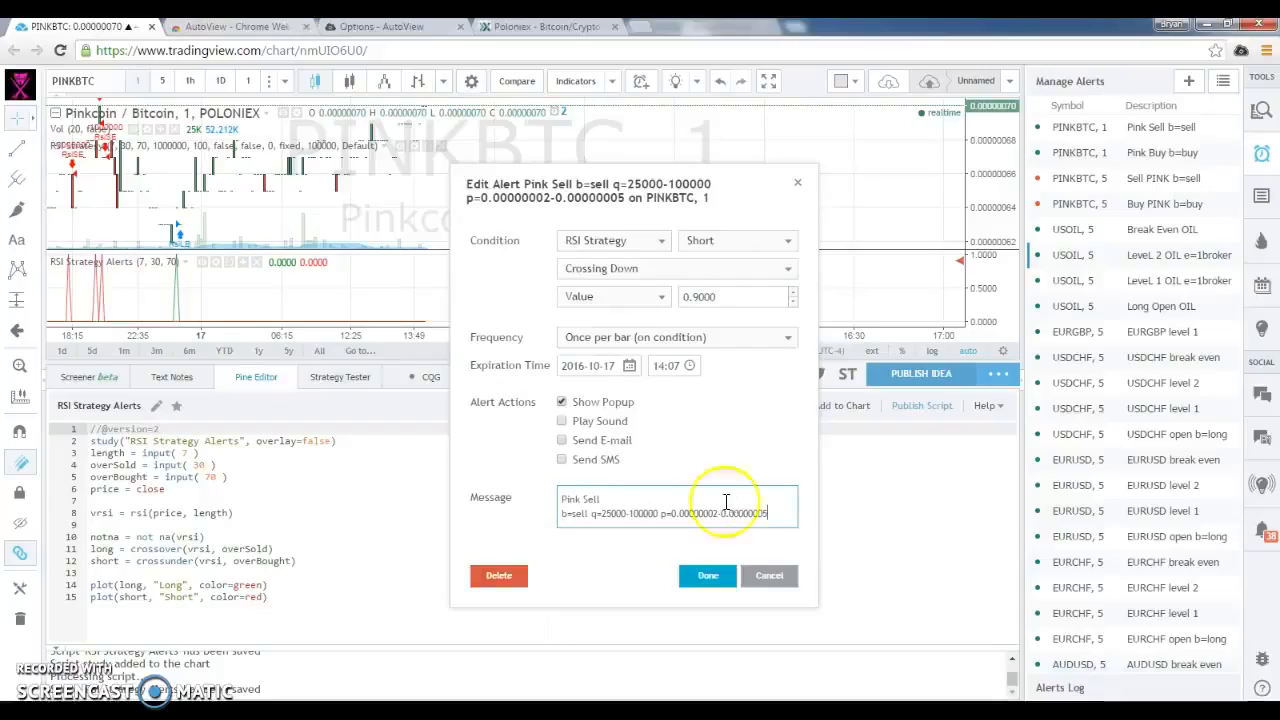